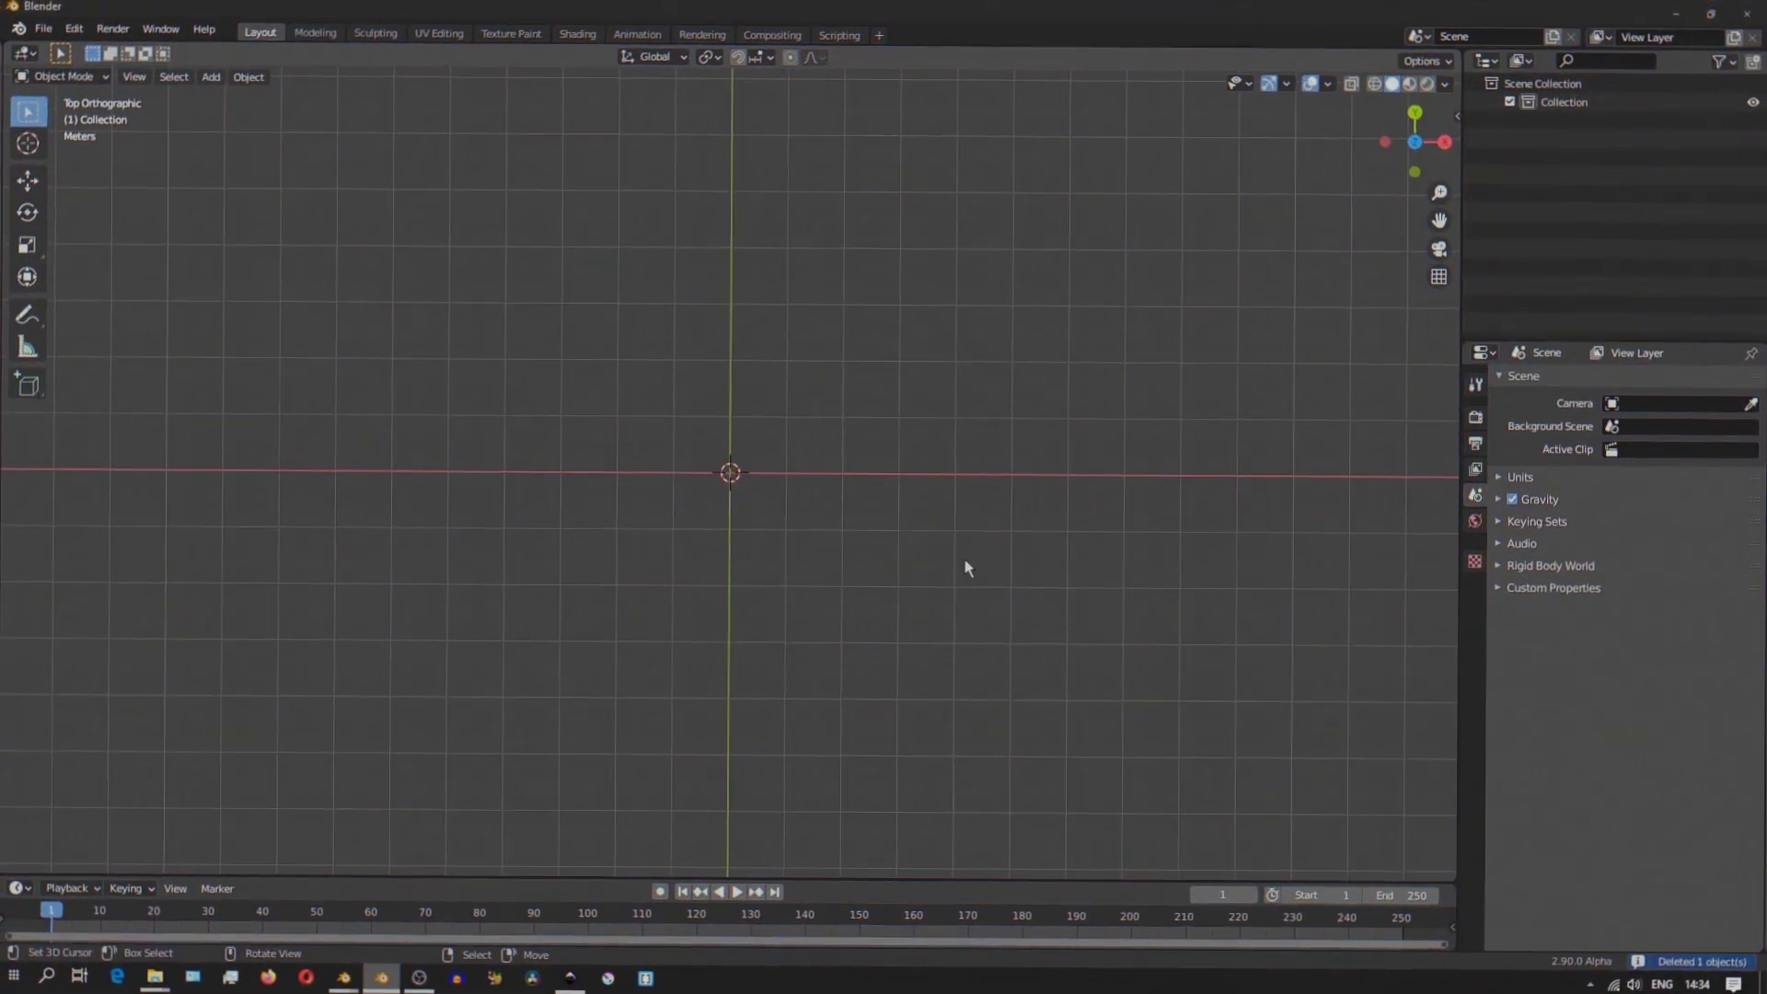
# Add a mesh circle at the origin and fill it with a face.
pyautogui.hotkey('shift', 'a')
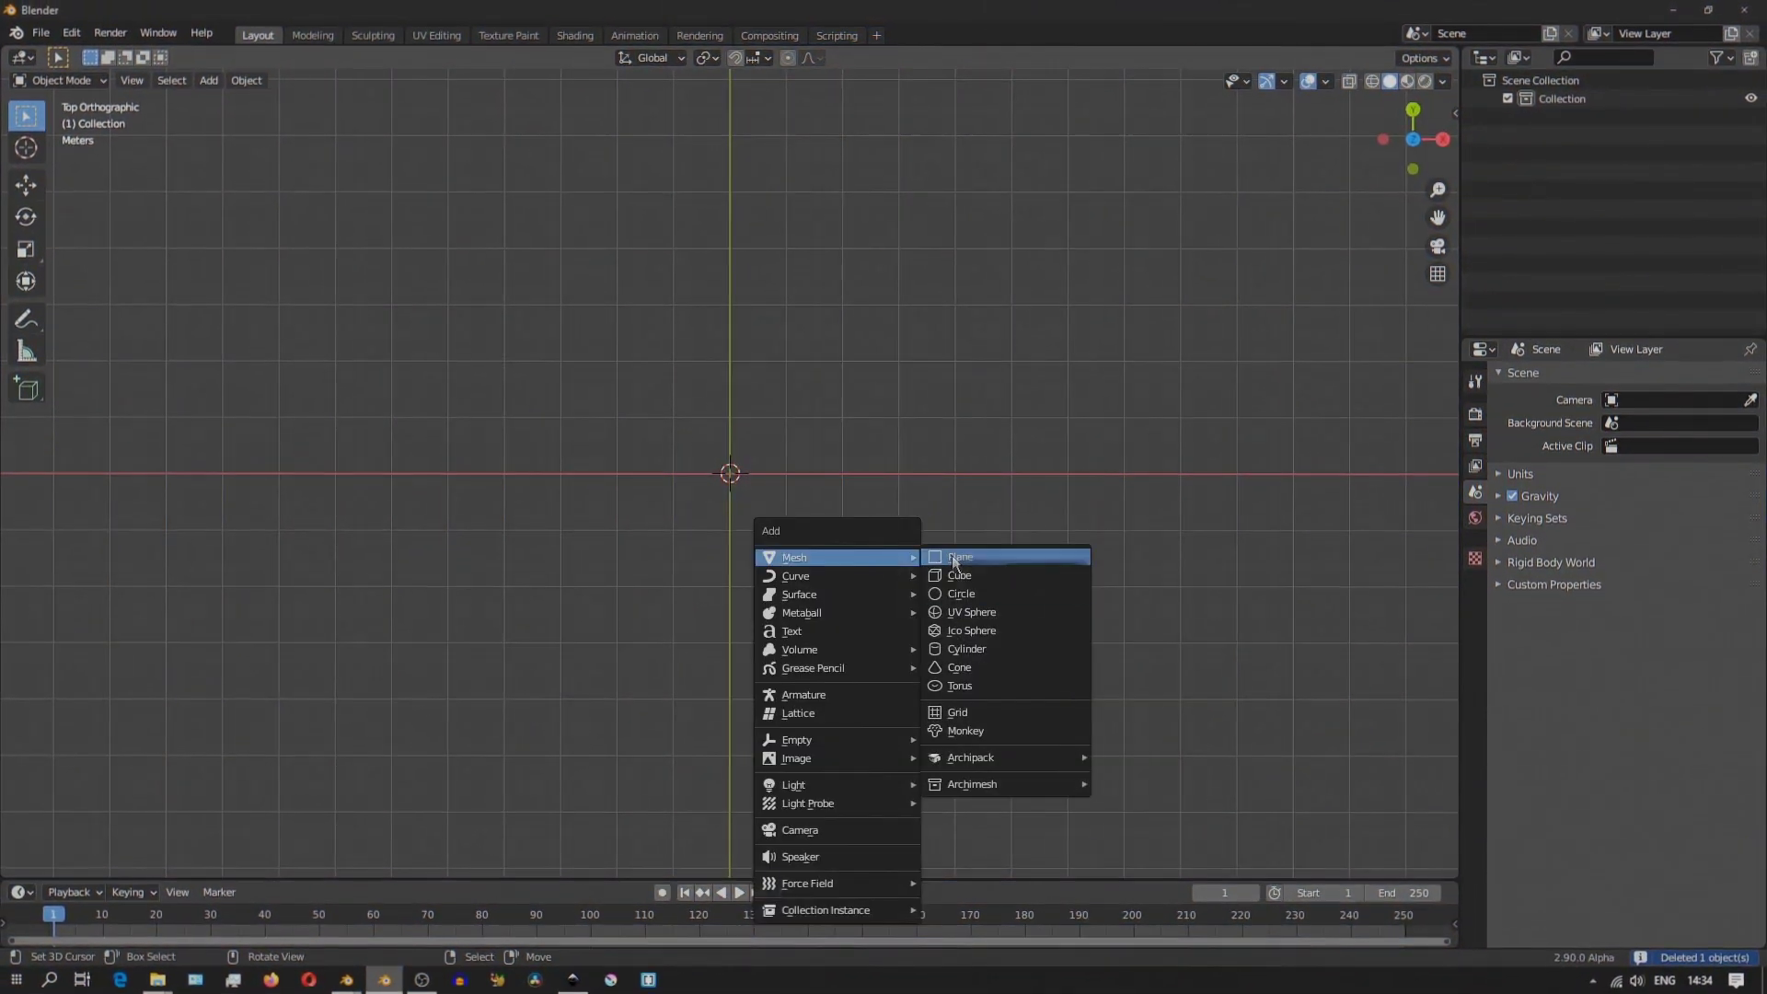
pyautogui.click(975, 594)
pyautogui.press('Tab')
pyautogui.press('Tab')
# Add a plane at the origin and turn it into a diamond enclosing the circle.
pyautogui.hotkey('shift', 'a')
pyautogui.click(836, 513)
pyautogui.press('s')
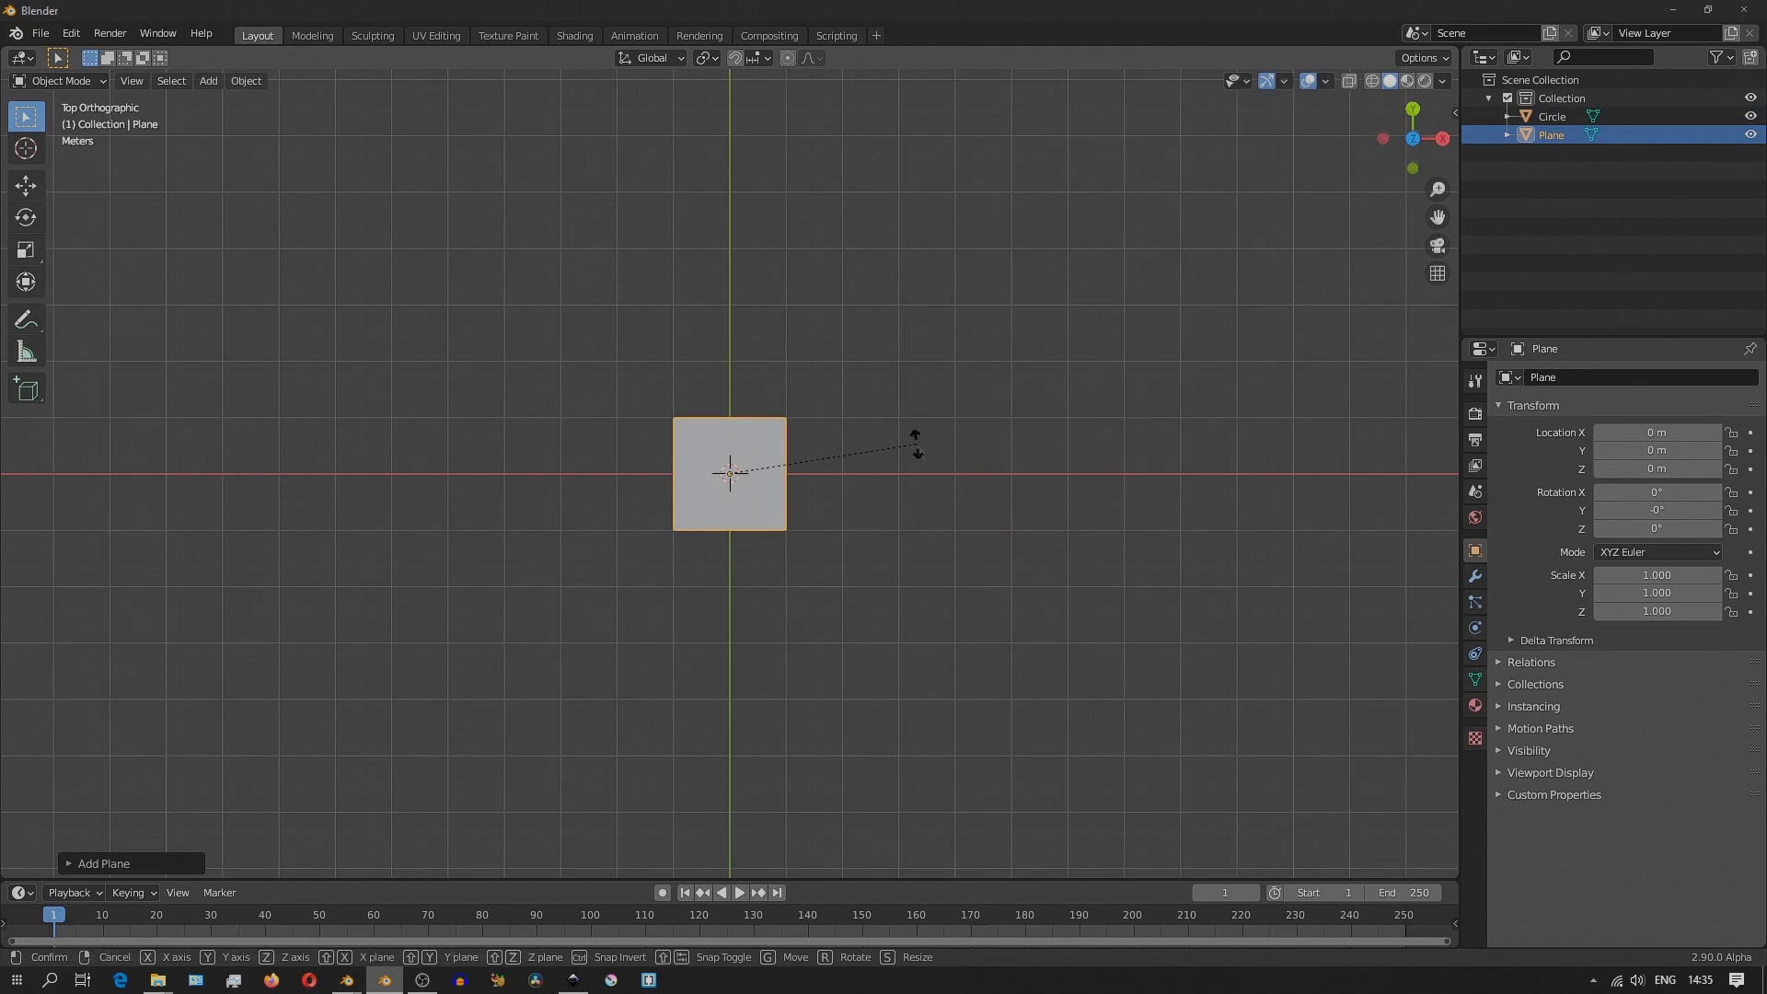
pyautogui.click(881, 573)
pyautogui.moveTo(810, 552); pyautogui.dragTo(667, 433, button='middle')
pyautogui.rightClick(666, 433)
# Move the circle about 0.013 m up along the Z axis, just above the plane.
pyautogui.scroll(5, 667, 433)
pyautogui.moveTo(737, 645); pyautogui.dragTo(580, 598, button='middle')
pyautogui.rightClick(698, 626)
pyautogui.press('KP_1')
pyautogui.scroll(6, 766, 477)
pyautogui.rightClick(766, 476)
pyautogui.press('g')
pyautogui.press('z')
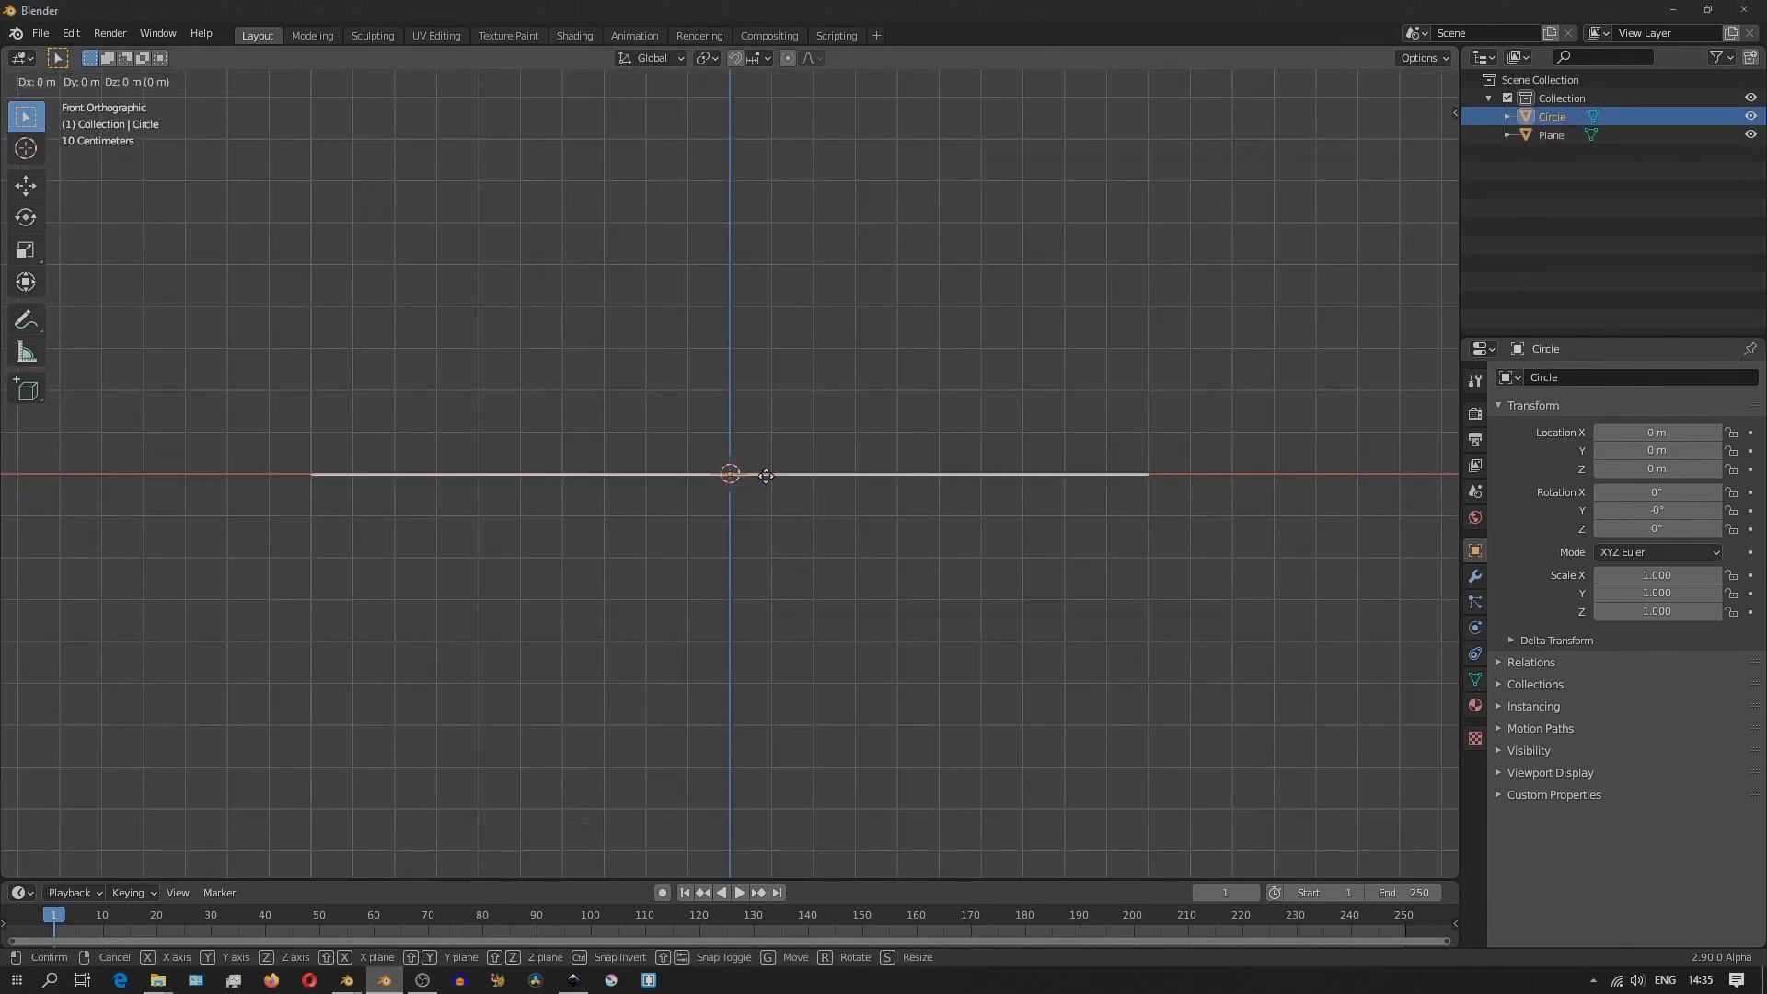
pyautogui.click(765, 416)
pyautogui.scroll(-8, 722, 523)
pyautogui.moveTo(764, 416)
pyautogui.mouseDown(button='middle')
pyautogui.moveTo(721, 523)
pyautogui.moveTo(694, 511)
pyautogui.mouseUp(button='middle')
pyautogui.hotkey('alt', 'a')
pyautogui.rightClick(694, 512)
pyautogui.scroll(5, 694, 511)
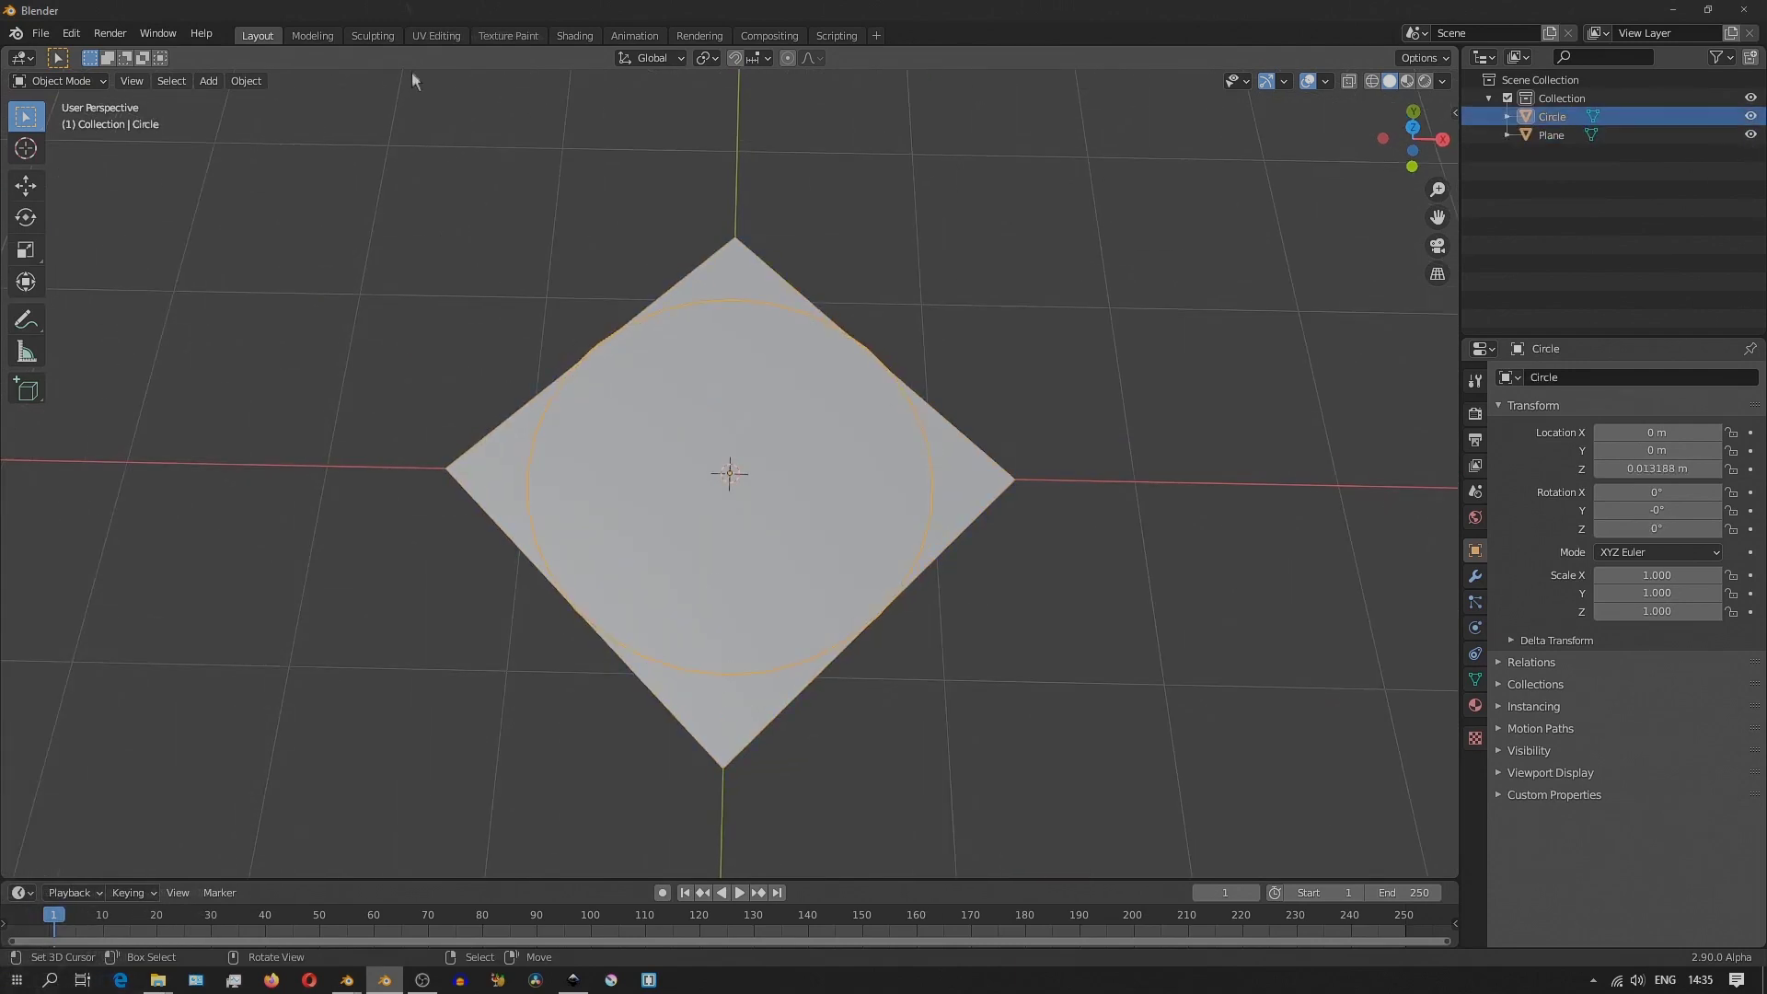
# Create a new material on the circle and insert a Mix Shader between the Principled BSDF and the Material Output.
pyautogui.click(573, 35)
pyautogui.click(904, 572)
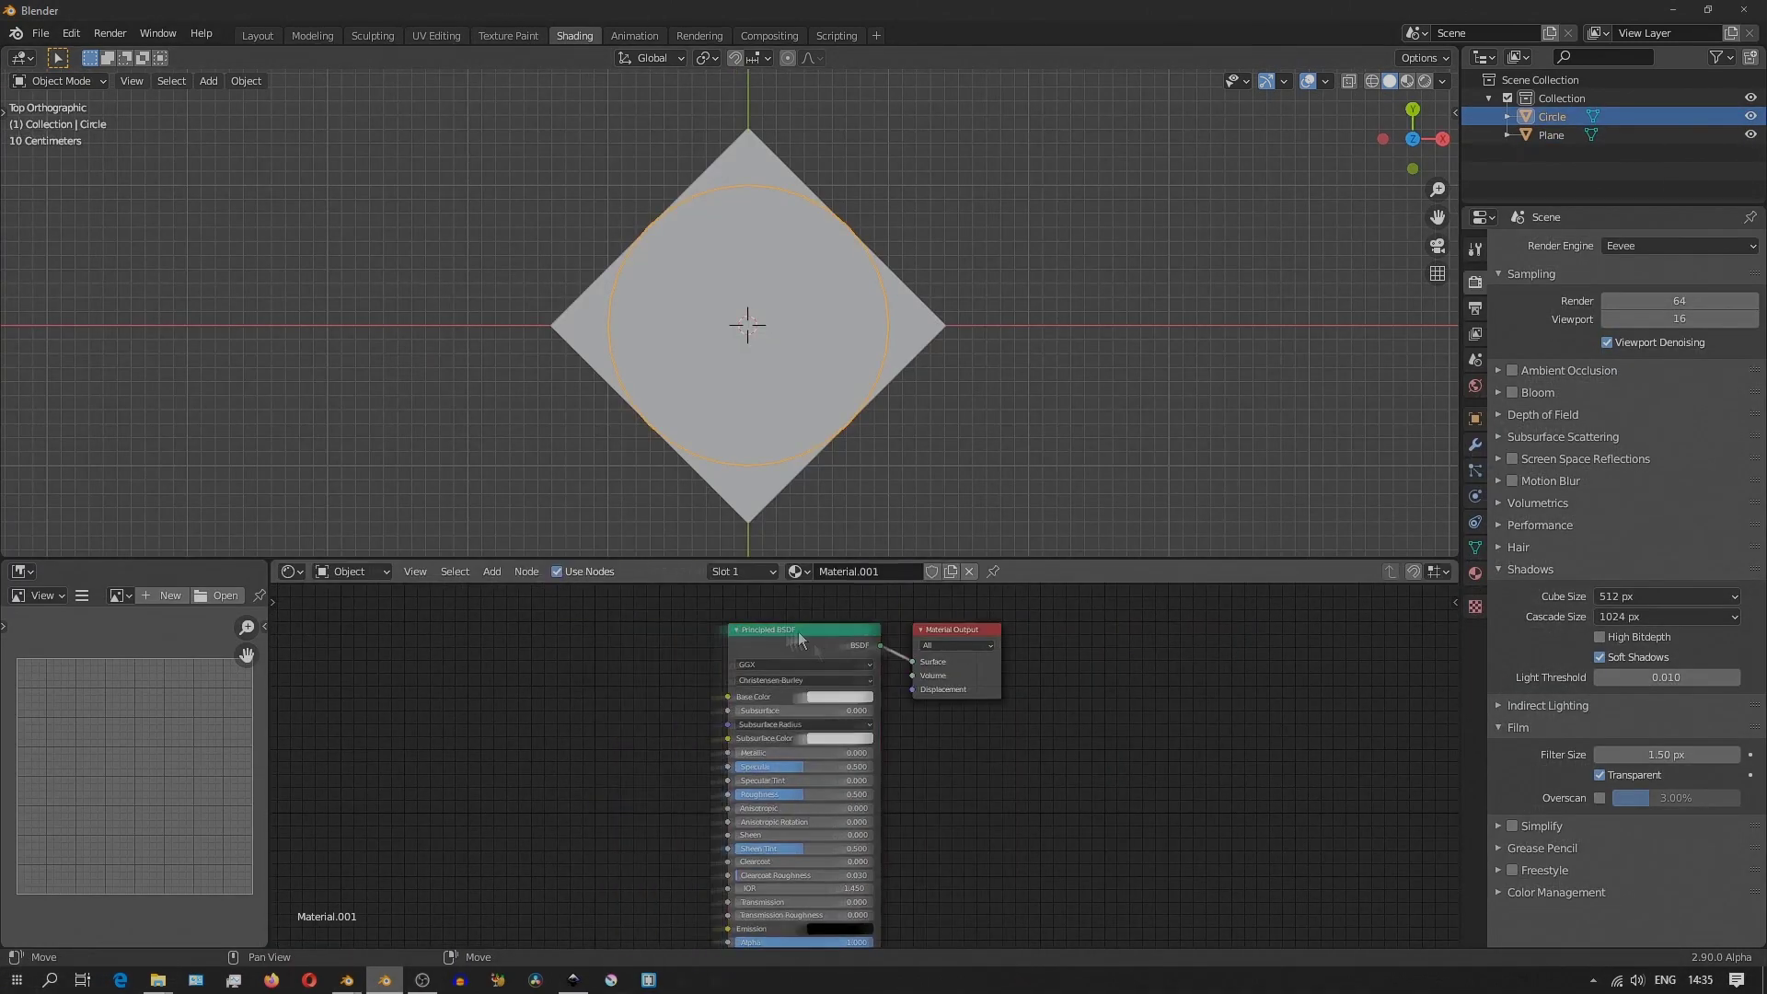
pyautogui.hotkey('shift', 'a')
pyautogui.moveTo(664, 736)
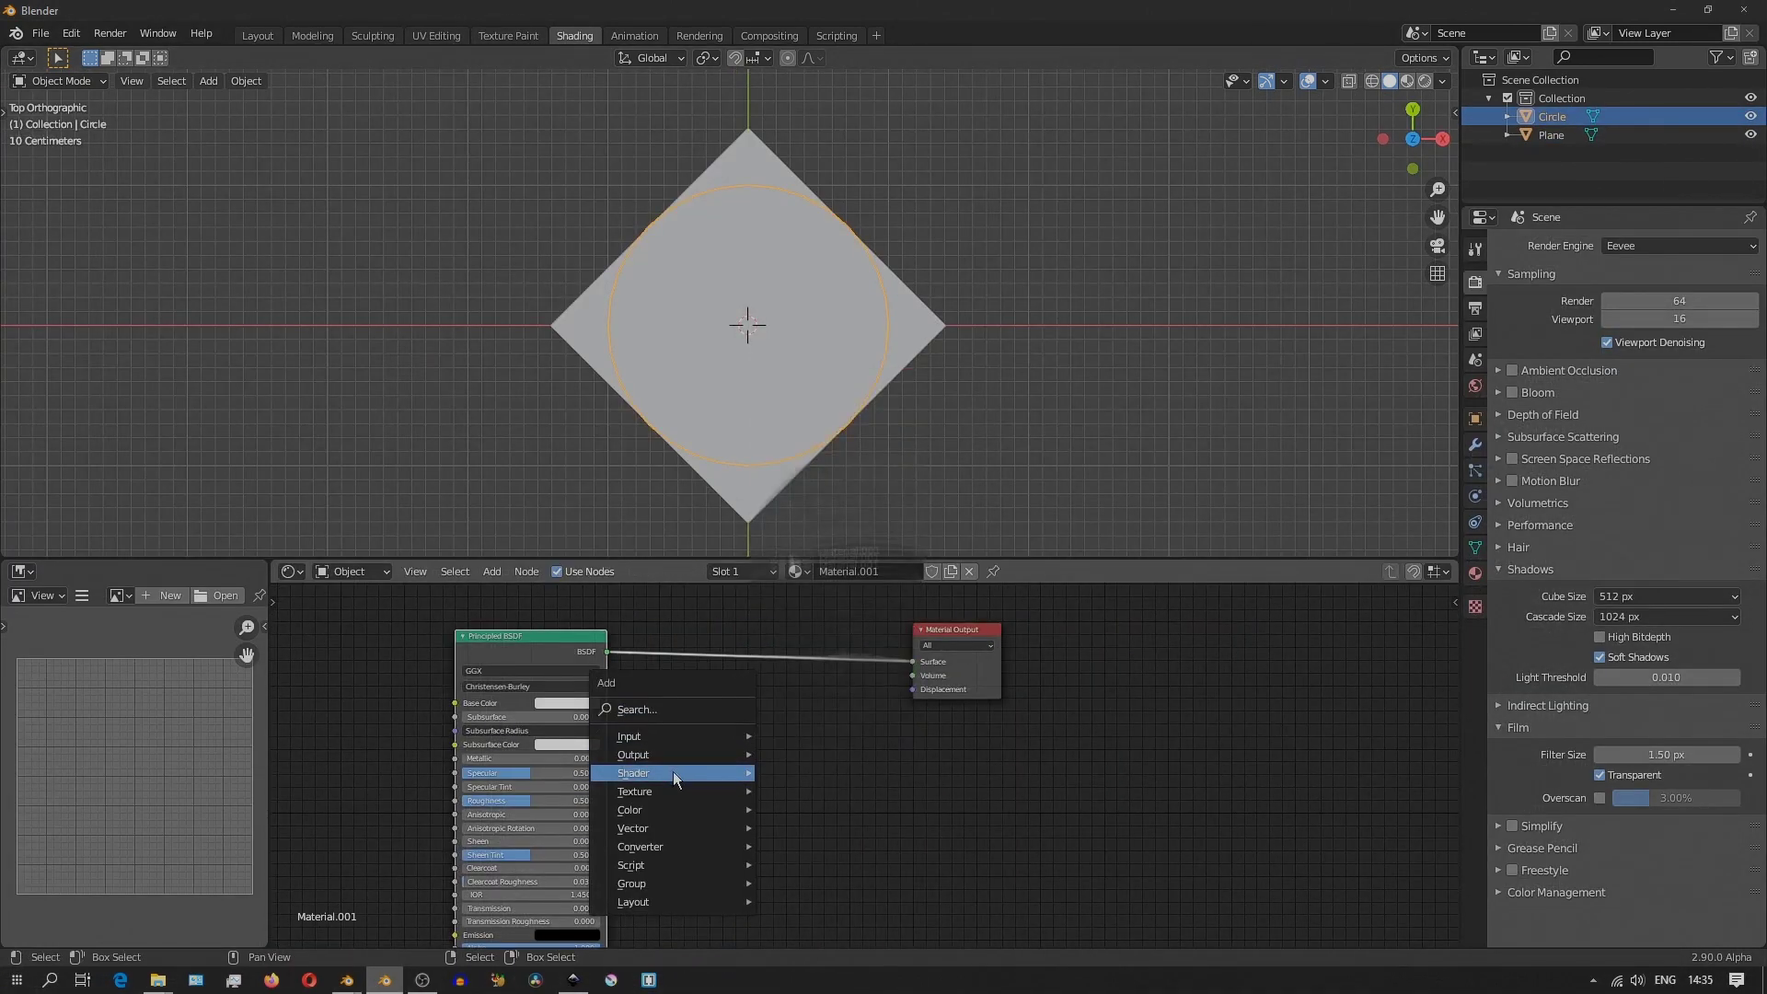
pyautogui.moveTo(674, 772)
pyautogui.click(793, 591)
pyautogui.click(772, 633)
# Add a Transparent BSDF node and connect it to the free shader input of the Mix Shader.
pyautogui.moveTo(716, 715); pyautogui.dragTo(843, 722, button='middle')
pyautogui.hotkey('shift', 'a')
pyautogui.moveTo(843, 721)
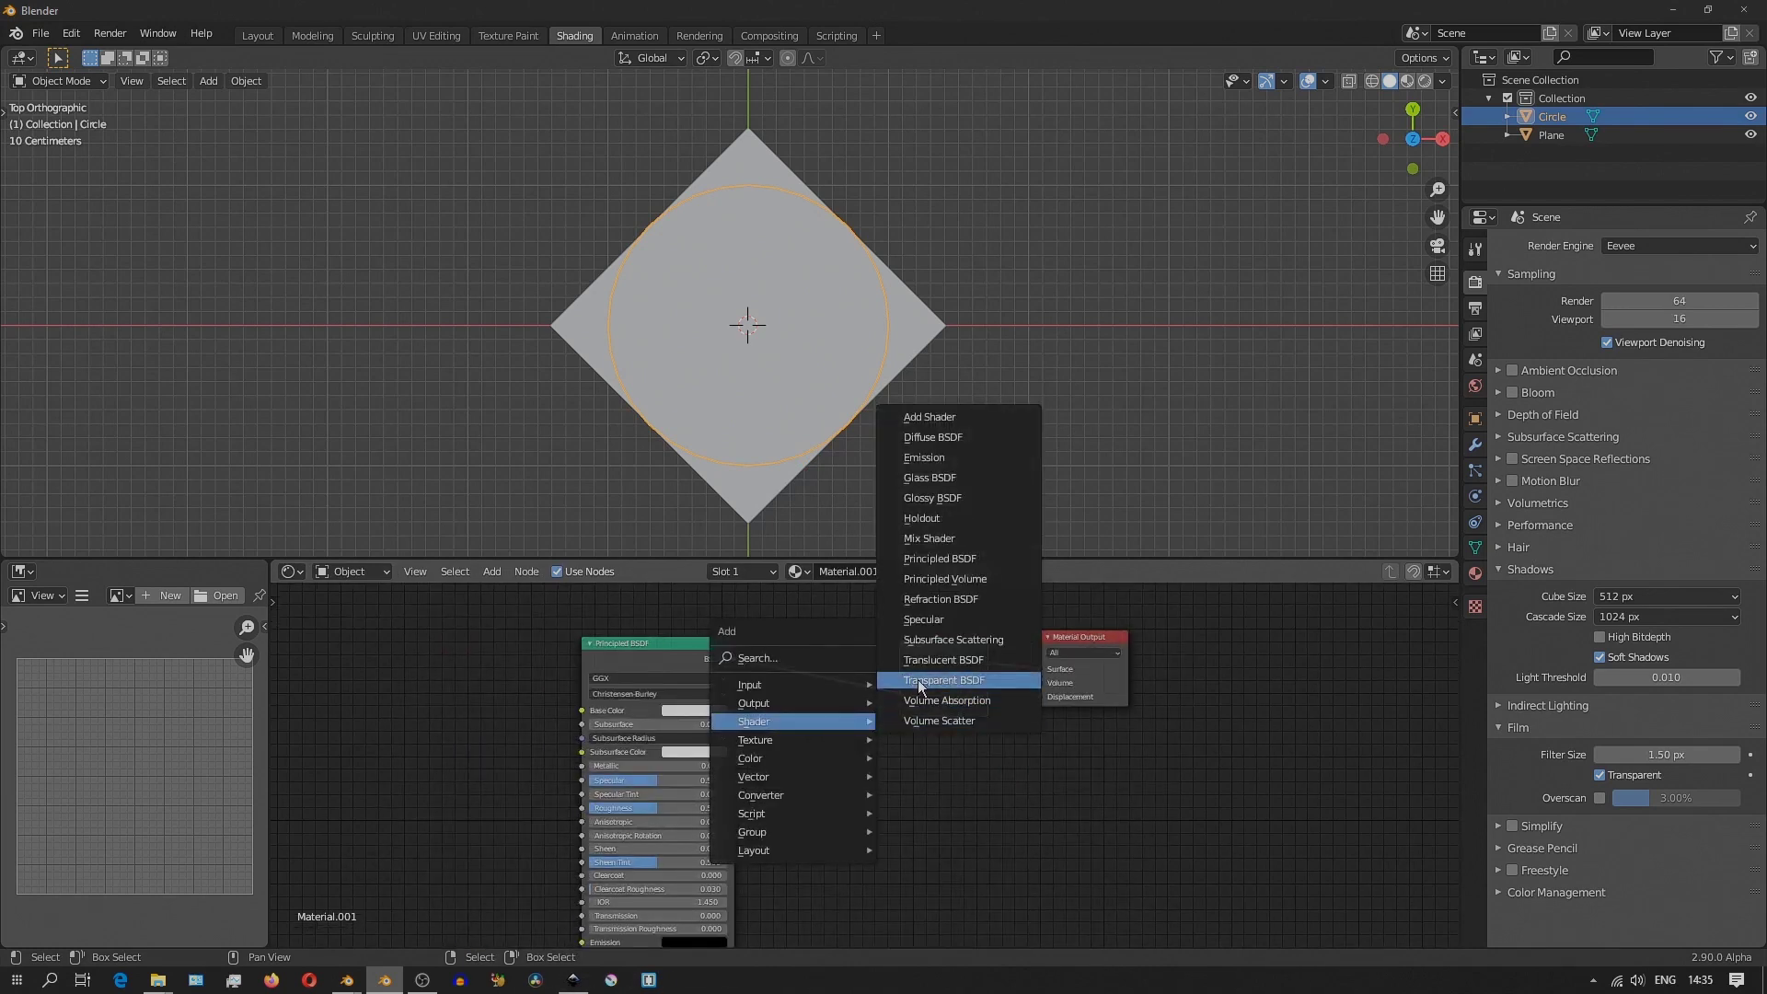
pyautogui.click(946, 681)
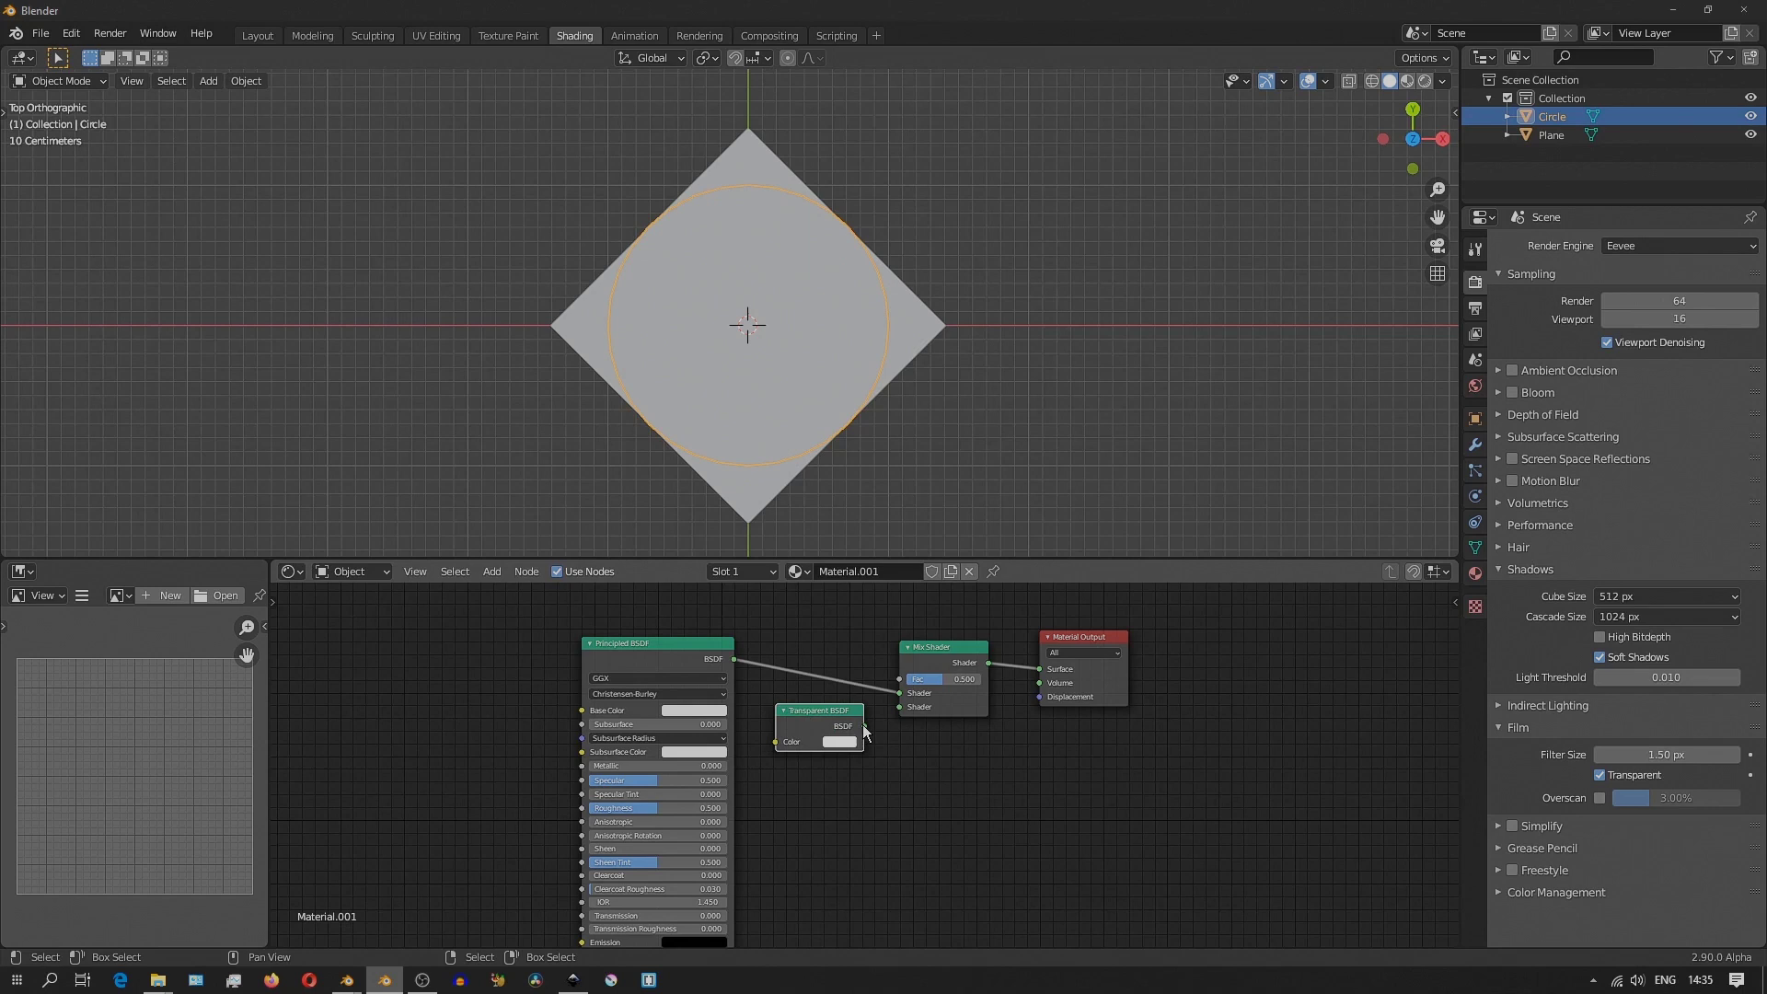
# Add a Geometry node and connect its Backfacing output to the Fac input of the Mix Shader.
pyautogui.moveTo(762, 671); pyautogui.dragTo(861, 774, button='middle')
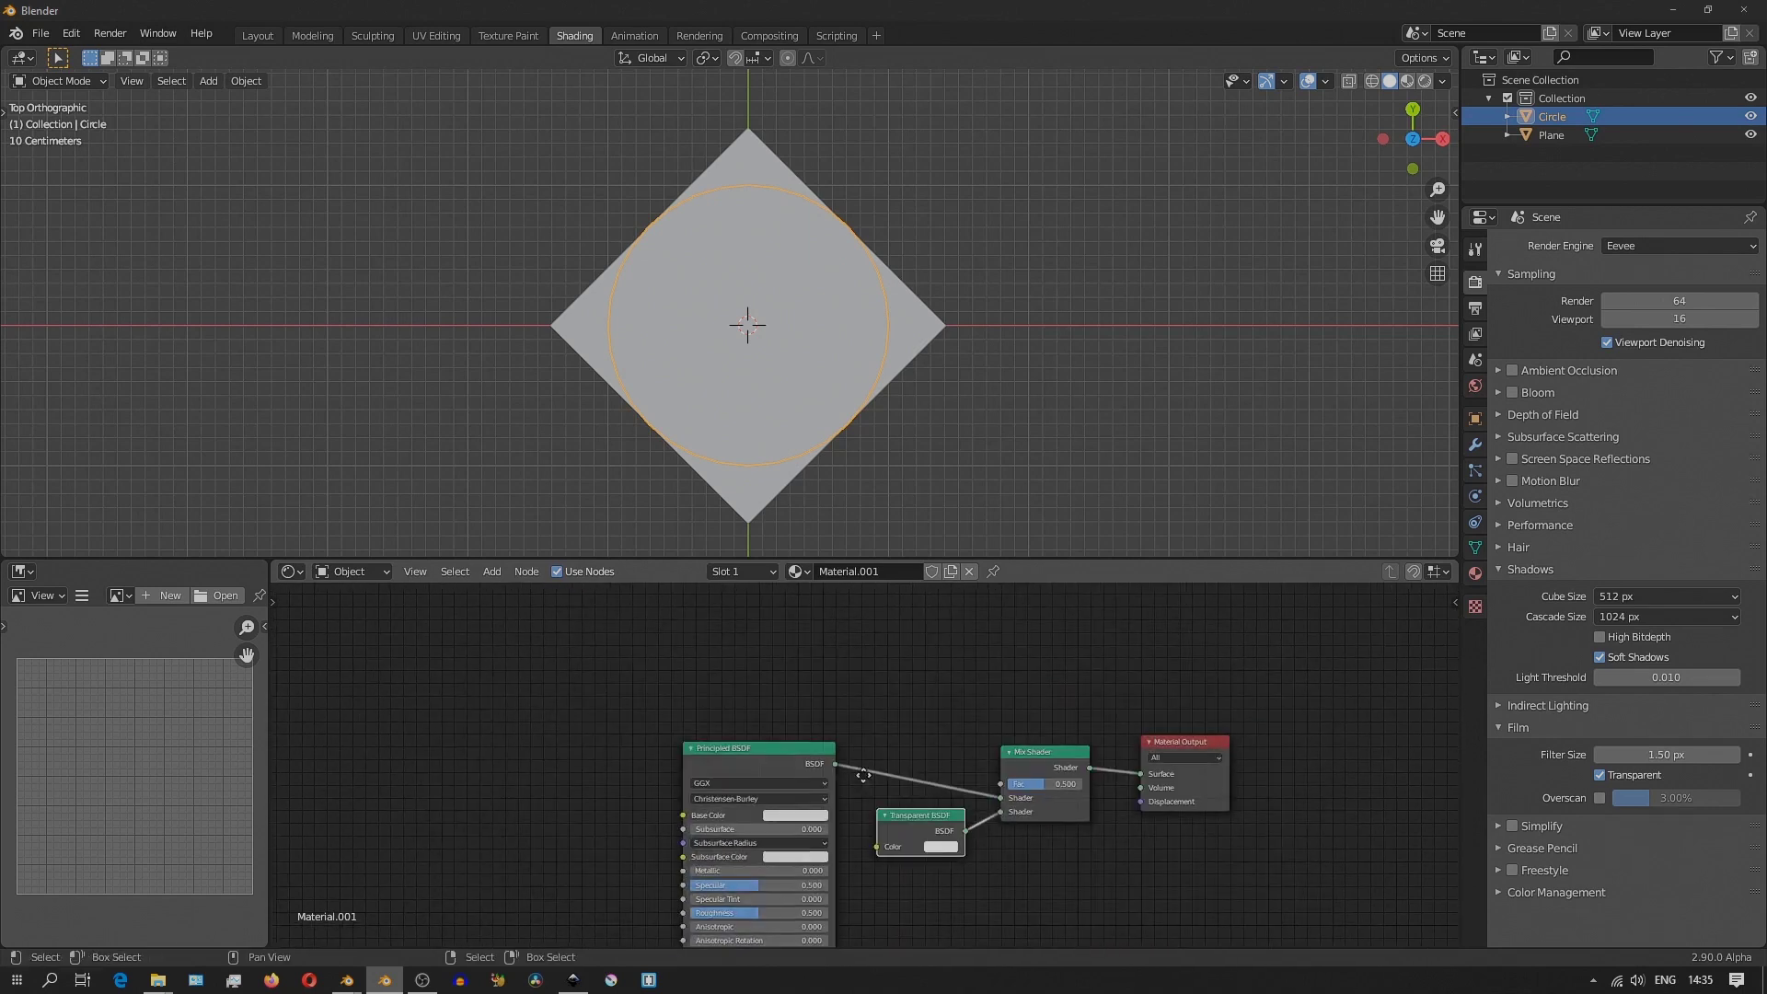
pyautogui.moveTo(737, 704); pyautogui.dragTo(743, 725, button='middle')
pyautogui.hotkey('shift', 'a')
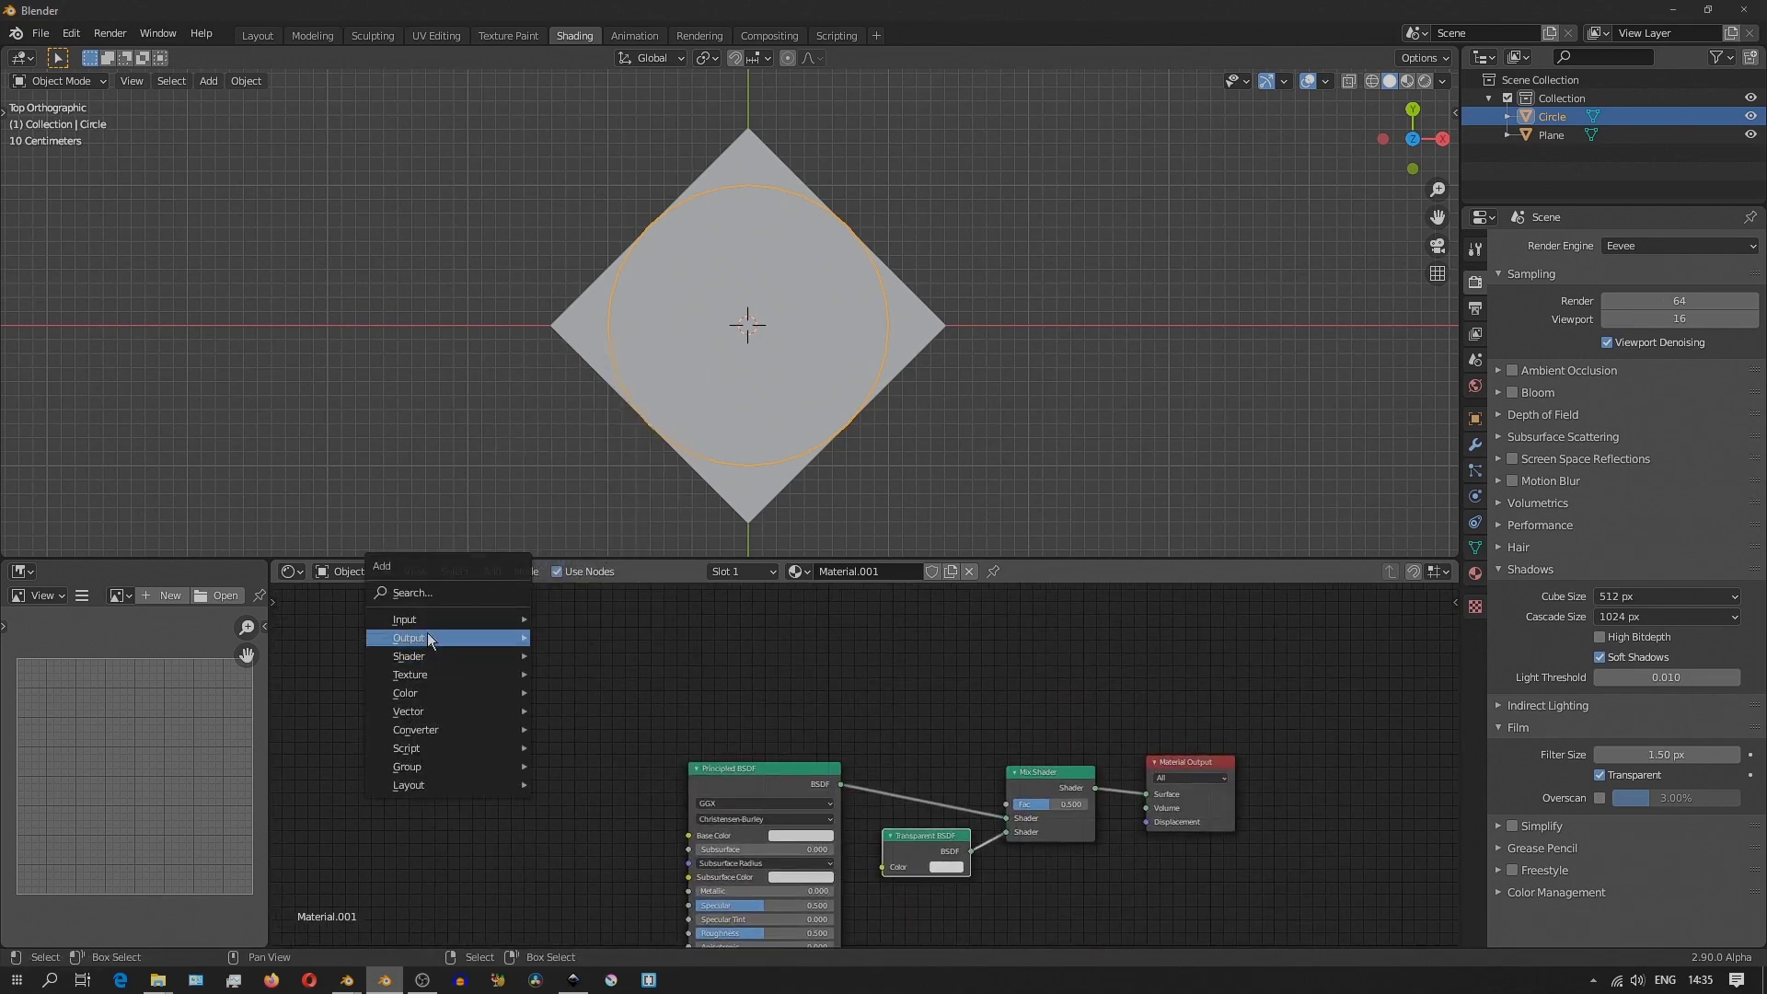
pyautogui.moveTo(423, 623)
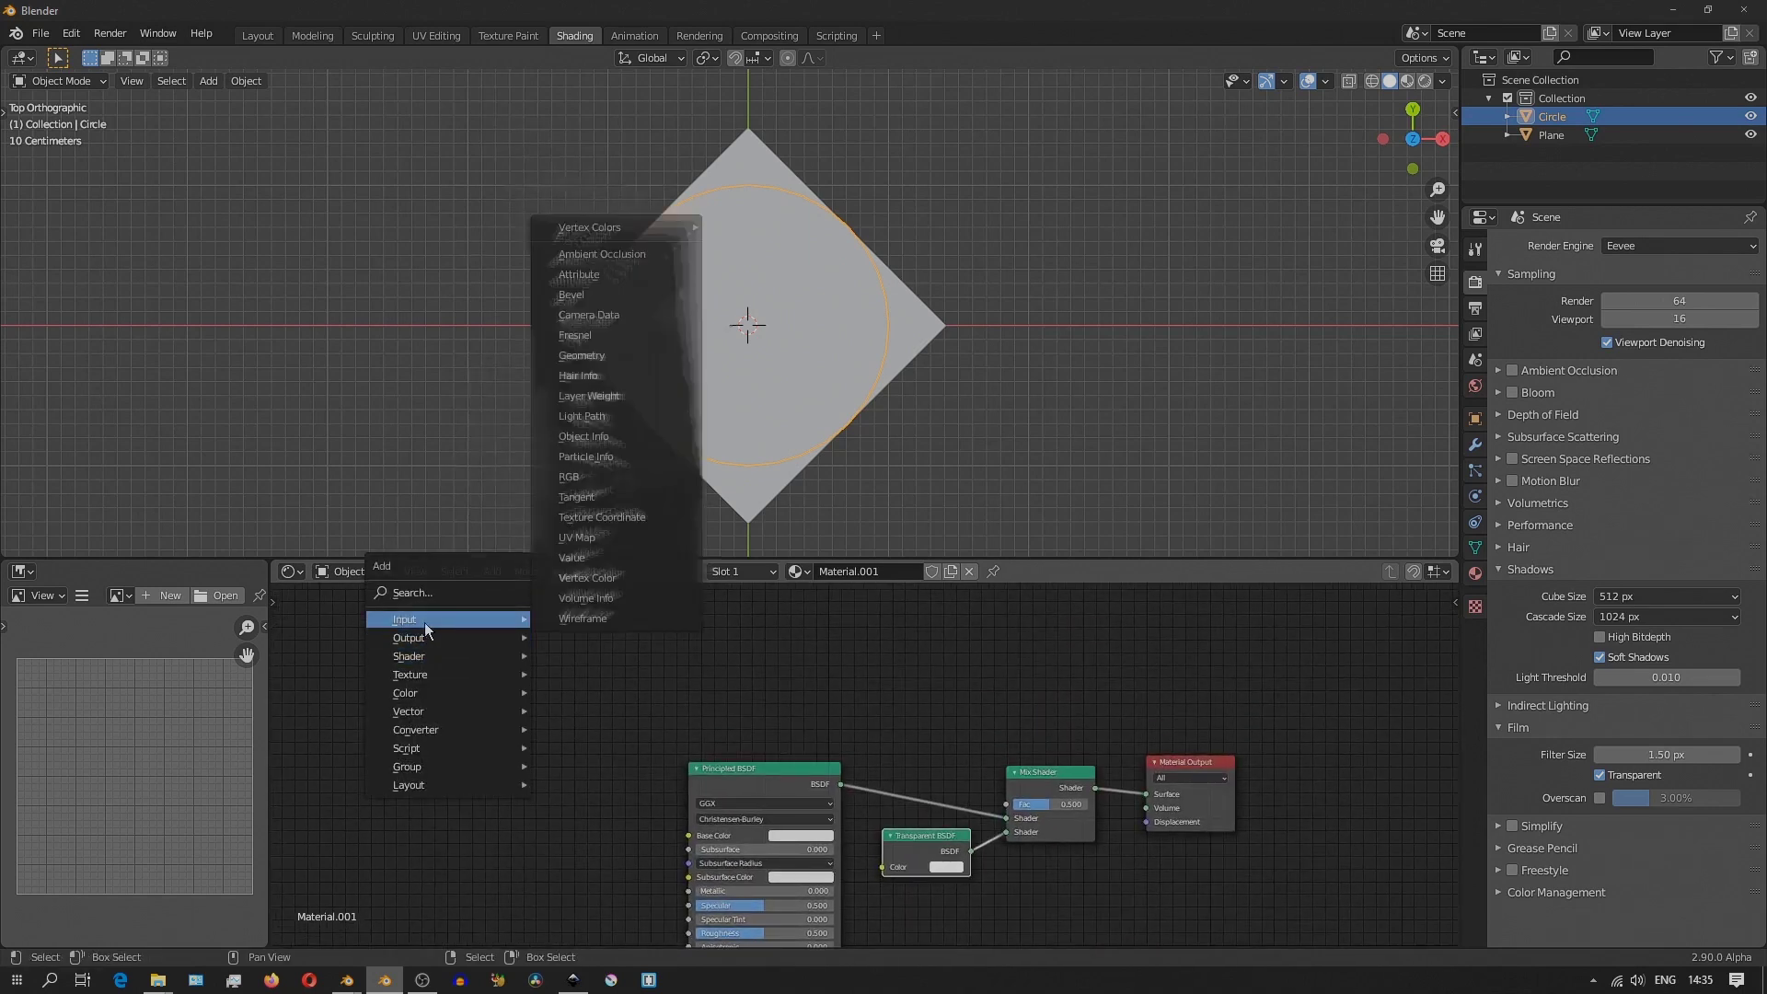
pyautogui.click(567, 362)
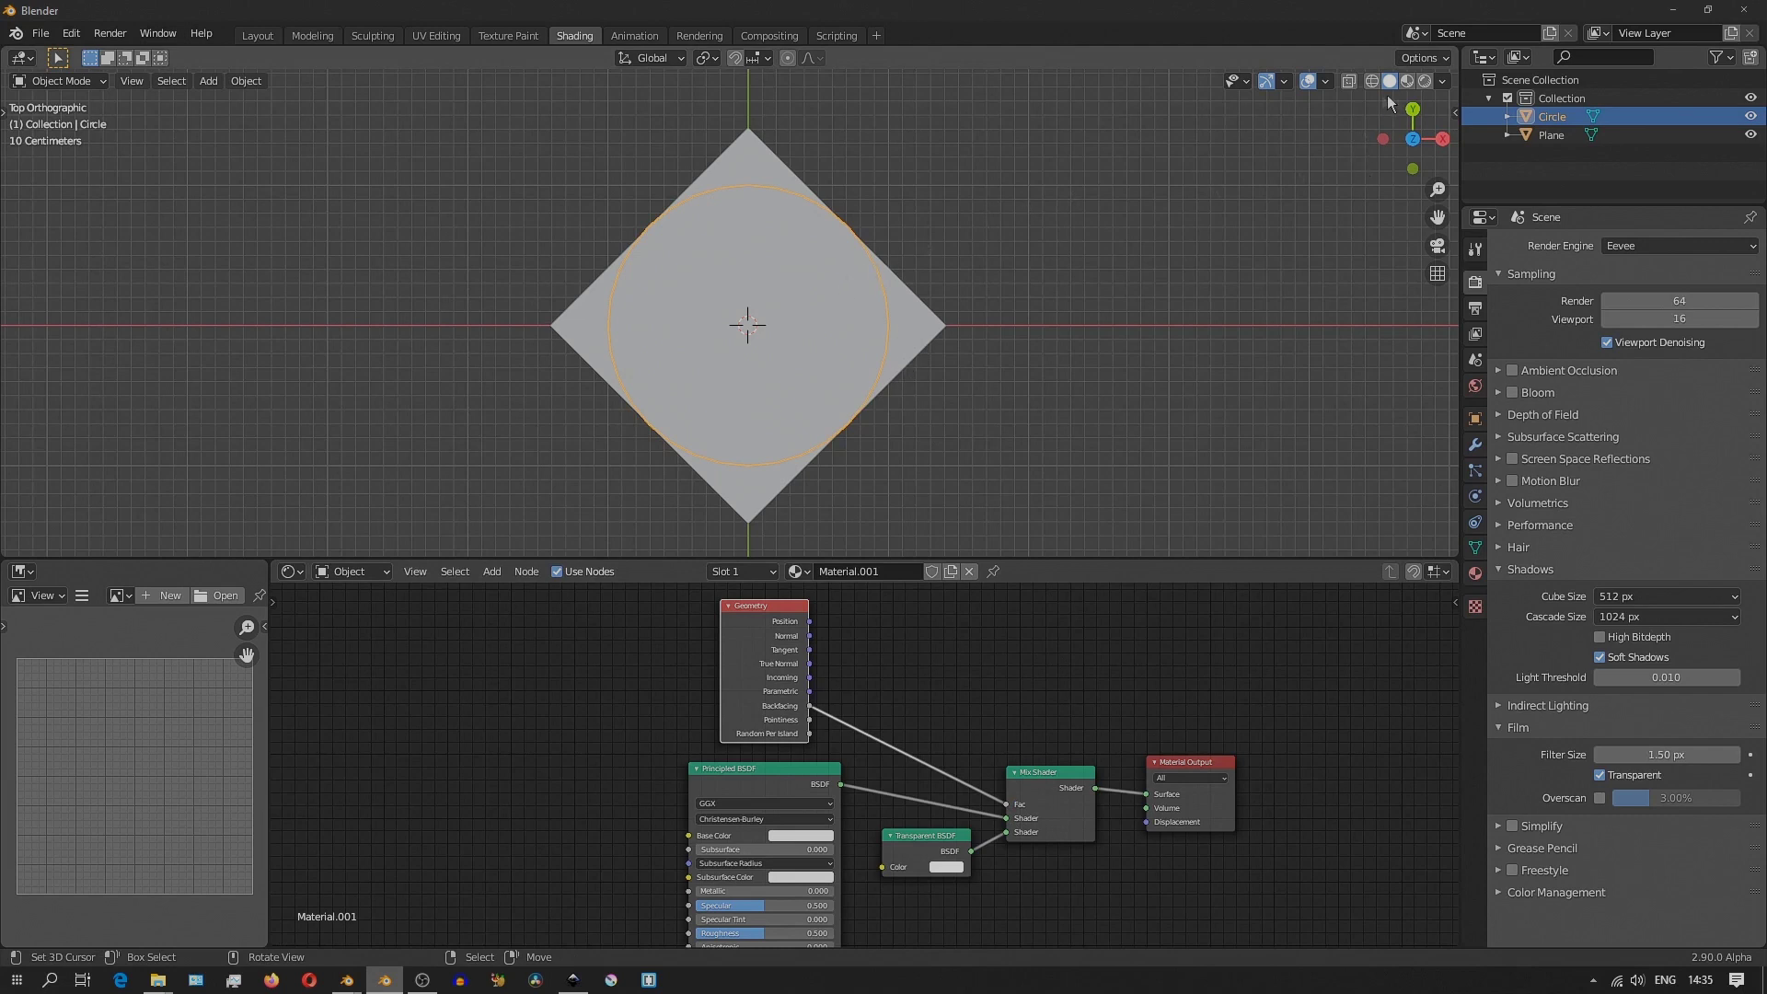
# Display the viewport in rendered shading and rotate the circle and plane 90 degrees about the X axis.
pyautogui.click(1423, 81)
pyautogui.moveTo(1291, 129); pyautogui.dragTo(1150, 175, button='middle')
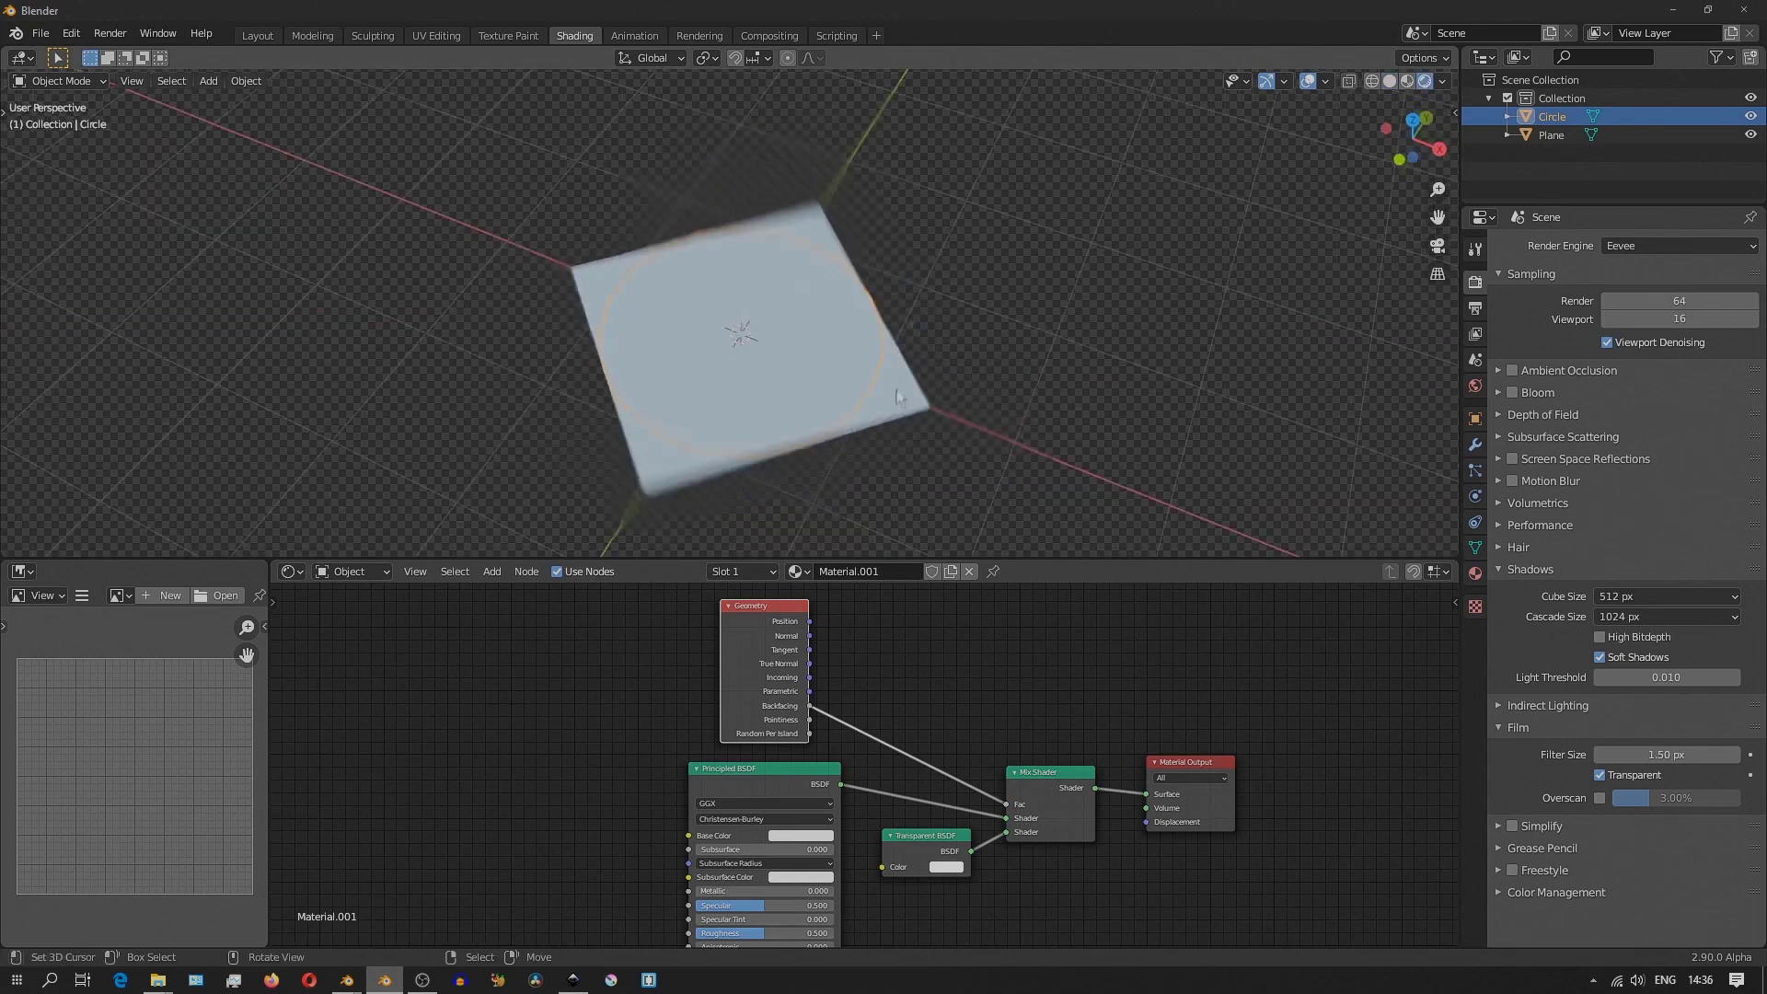
pyautogui.keyDown('shift'); pyautogui.rightClick(883, 359); pyautogui.keyUp('shift')
pyautogui.press('KP_1')
pyautogui.press('r')
pyautogui.press('x')
pyautogui.press('9')
pyautogui.press('0')
pyautogui.press('Return')
# Raise the circle and plane so the diamond's lower corner rests on the world origin.
pyautogui.scroll(-3, 736, 339)
pyautogui.press('g')
pyautogui.click(736, 226)
pyautogui.hotkey('alt', 'a')
pyautogui.keyDown('shift'); pyautogui.moveTo(847, 272); pyautogui.dragTo(870, 359, button='middle'); pyautogui.keyUp('shift')
pyautogui.rightClick(833, 348)
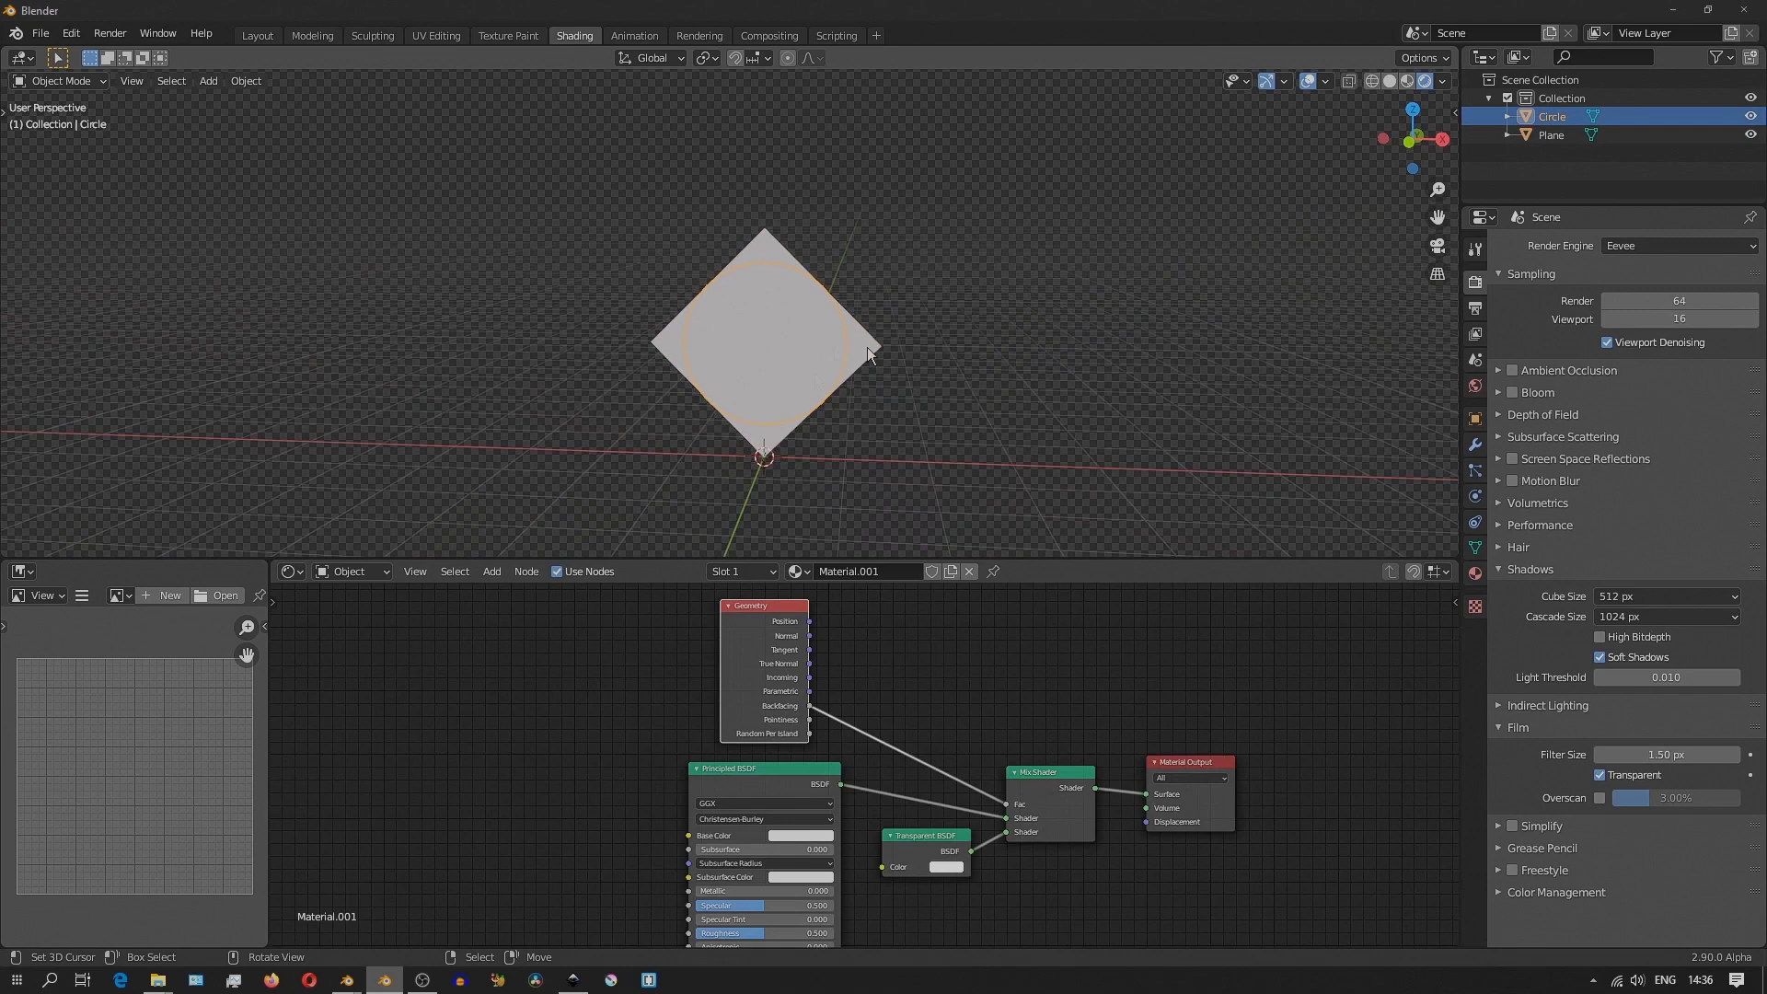
# Set the Principled BSDF base color to peach and link the circle's material to the plane.
pyautogui.scroll(3, 869, 346)
pyautogui.click(801, 835)
pyautogui.click(829, 709)
pyautogui.hotkey('ctrl', 'l')
pyautogui.click(764, 222)
pyautogui.hotkey('alt', 'a')
pyautogui.moveTo(1004, 313); pyautogui.dragTo(718, 313, button='middle')
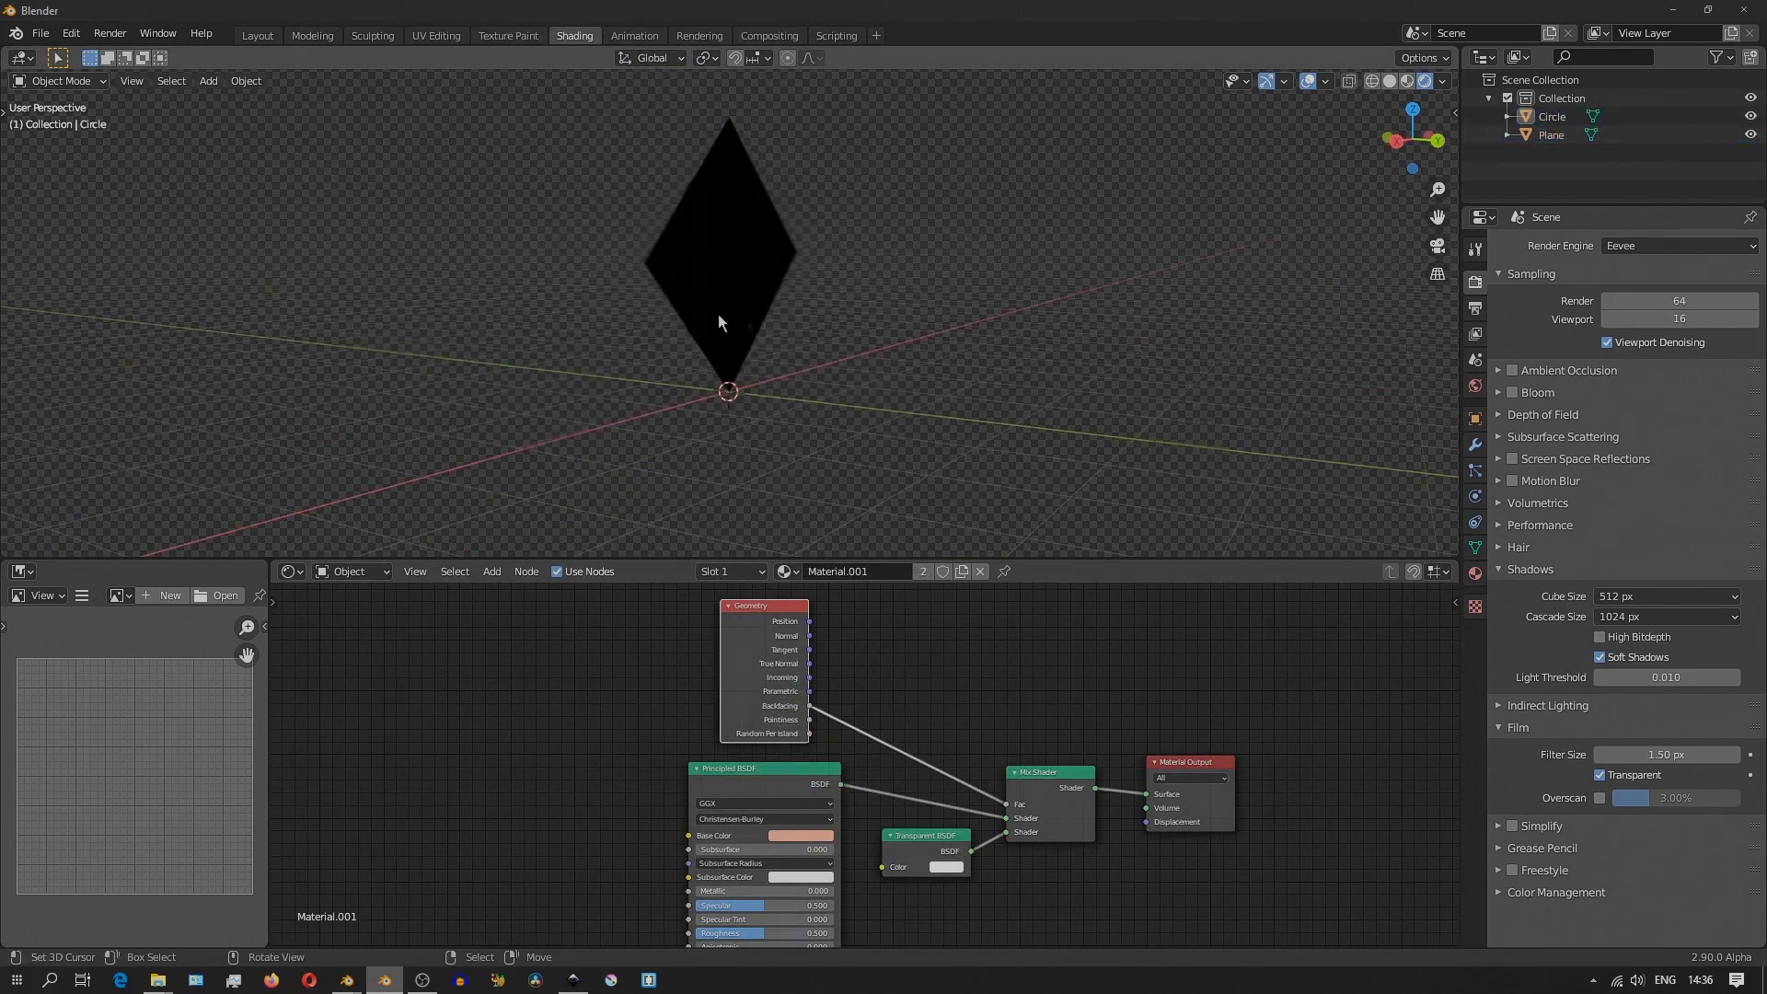
# Set the blend mode of the shared material to Alpha Blend.
pyautogui.moveTo(764, 770); pyautogui.dragTo(693, 768)
pyautogui.moveTo(829, 829); pyautogui.dragTo(783, 715, button='middle')
pyautogui.moveTo(880, 721); pyautogui.dragTo(851, 728)
pyautogui.click(1476, 573)
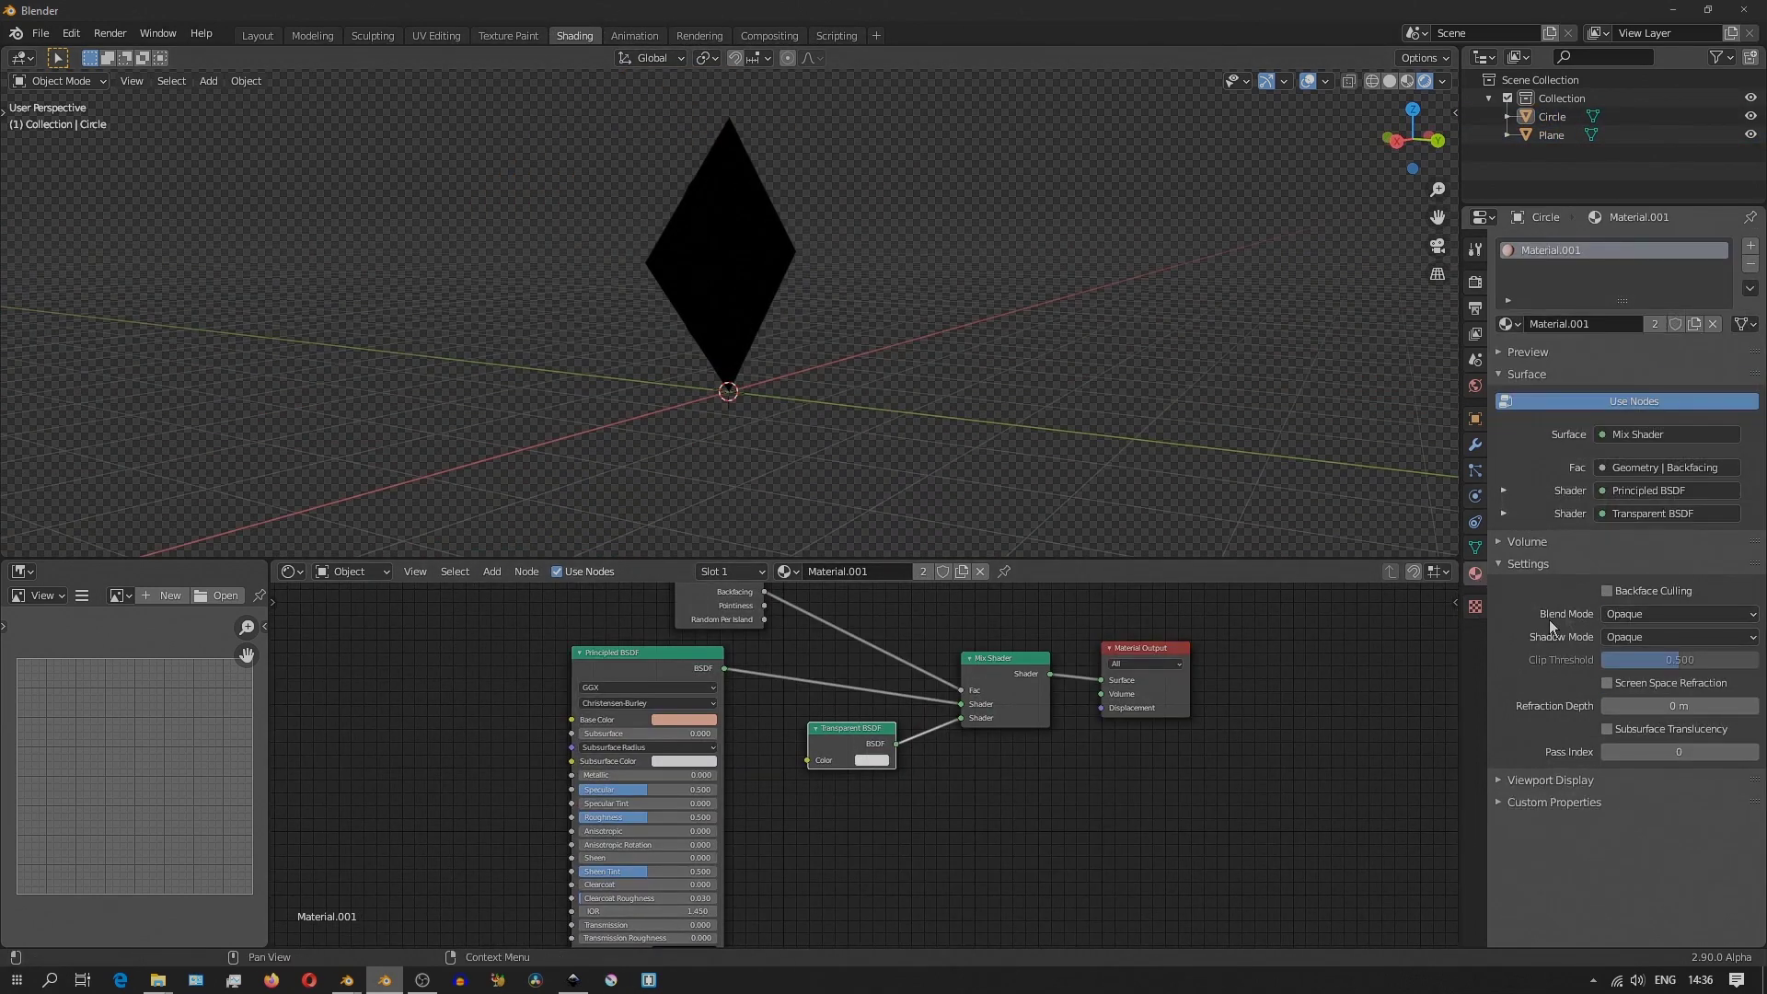
pyautogui.click(1646, 614)
pyautogui.click(1639, 698)
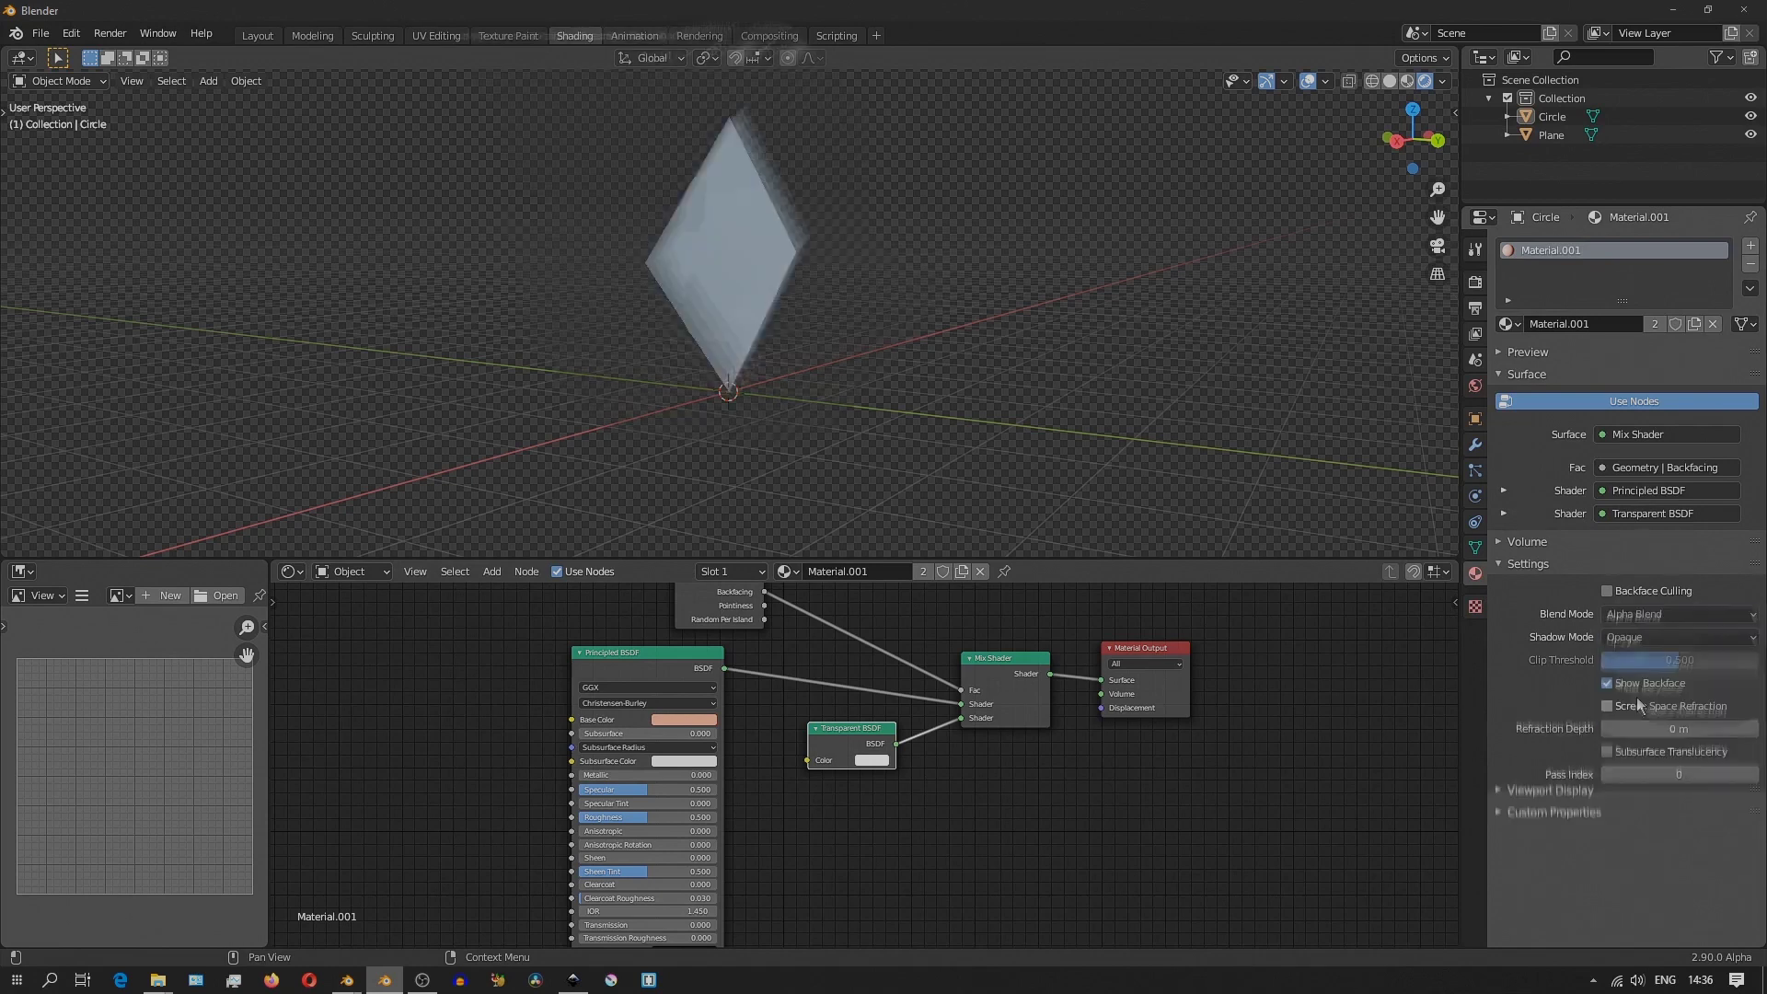
# Give the plane its own copy of the material and swap the Principled and Transparent BSDF inputs on its Mix Shader.
pyautogui.moveTo(871, 315); pyautogui.dragTo(838, 315, button='middle')
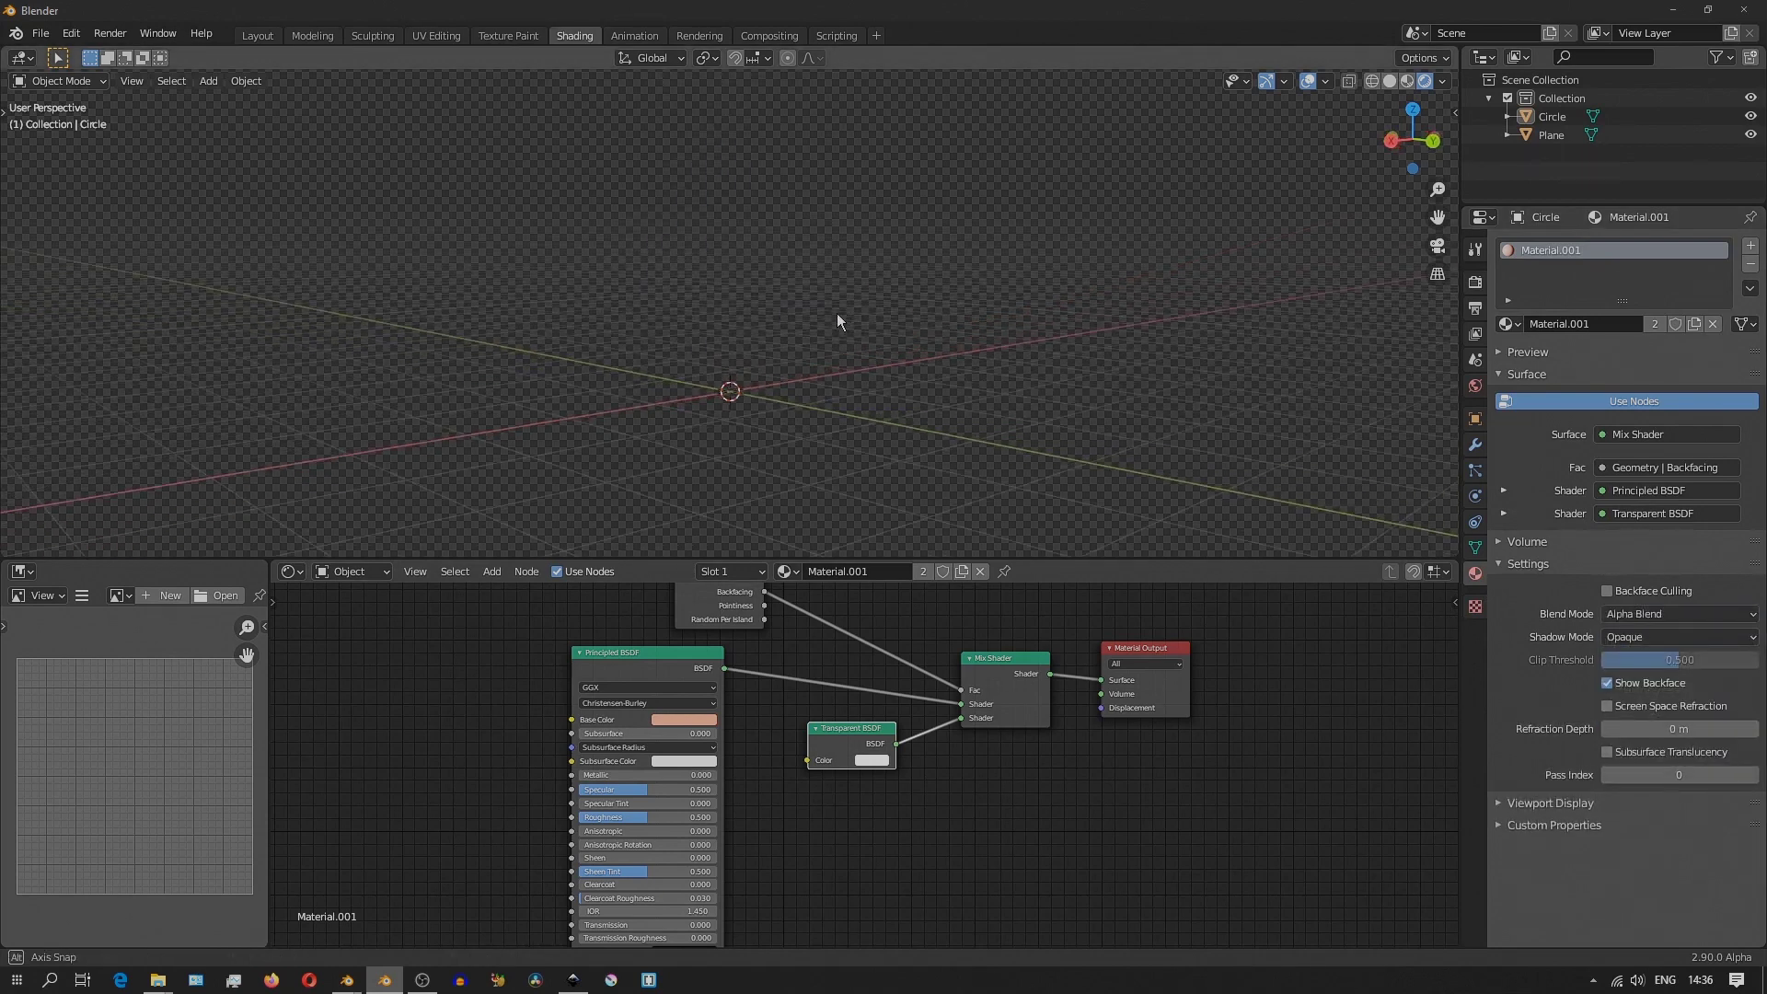
pyautogui.moveTo(522, 344); pyautogui.dragTo(839, 293, button='middle')
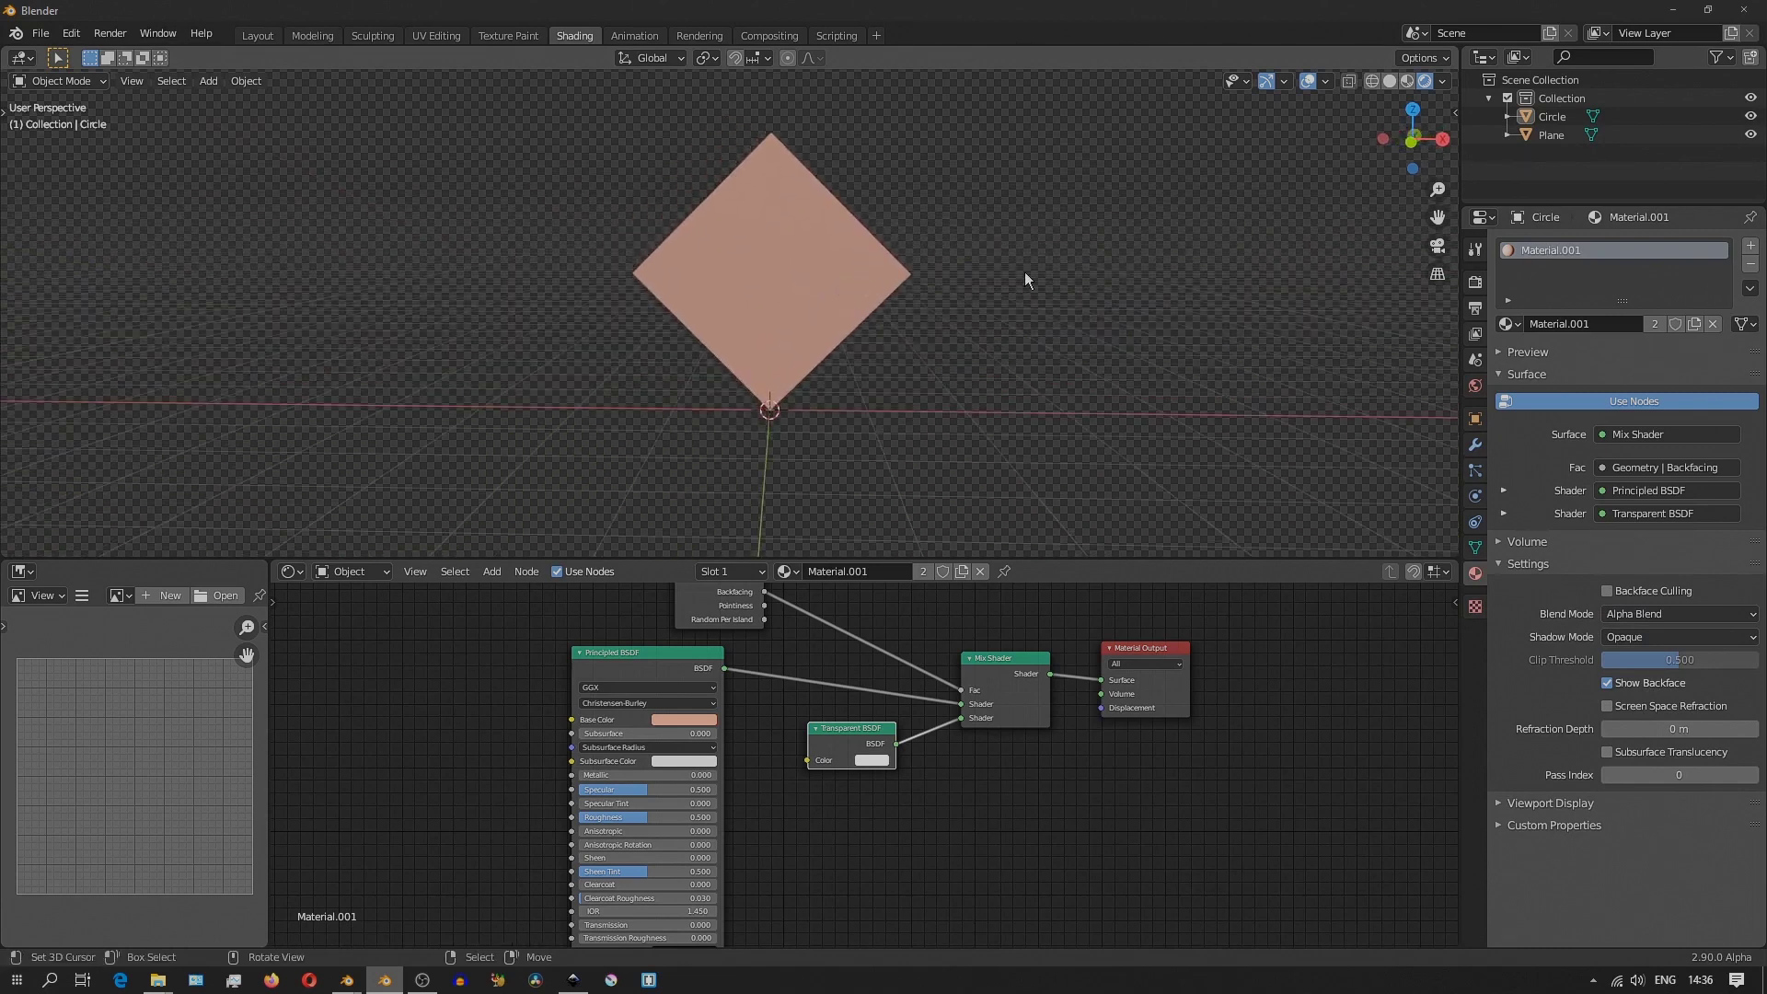
pyautogui.moveTo(1151, 353); pyautogui.dragTo(748, 357, button='middle')
pyautogui.moveTo(577, 321); pyautogui.dragTo(831, 277, button='middle')
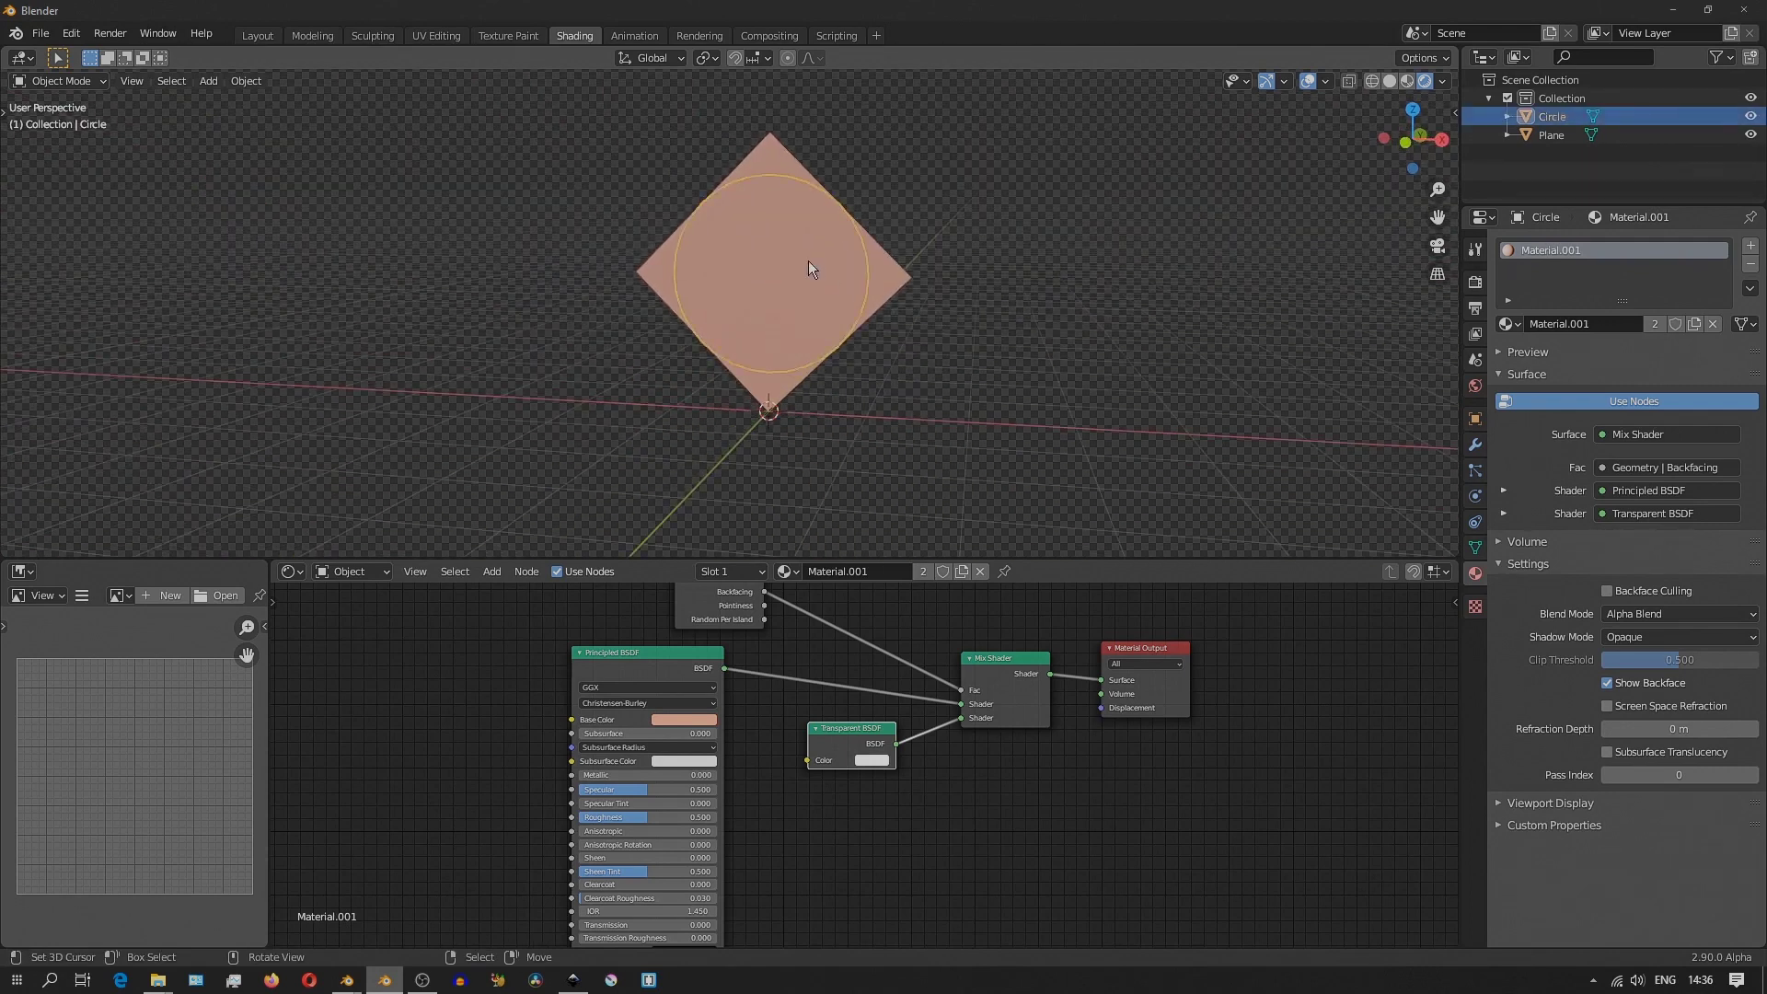
pyautogui.rightClick(878, 269)
pyautogui.rightClick(839, 263)
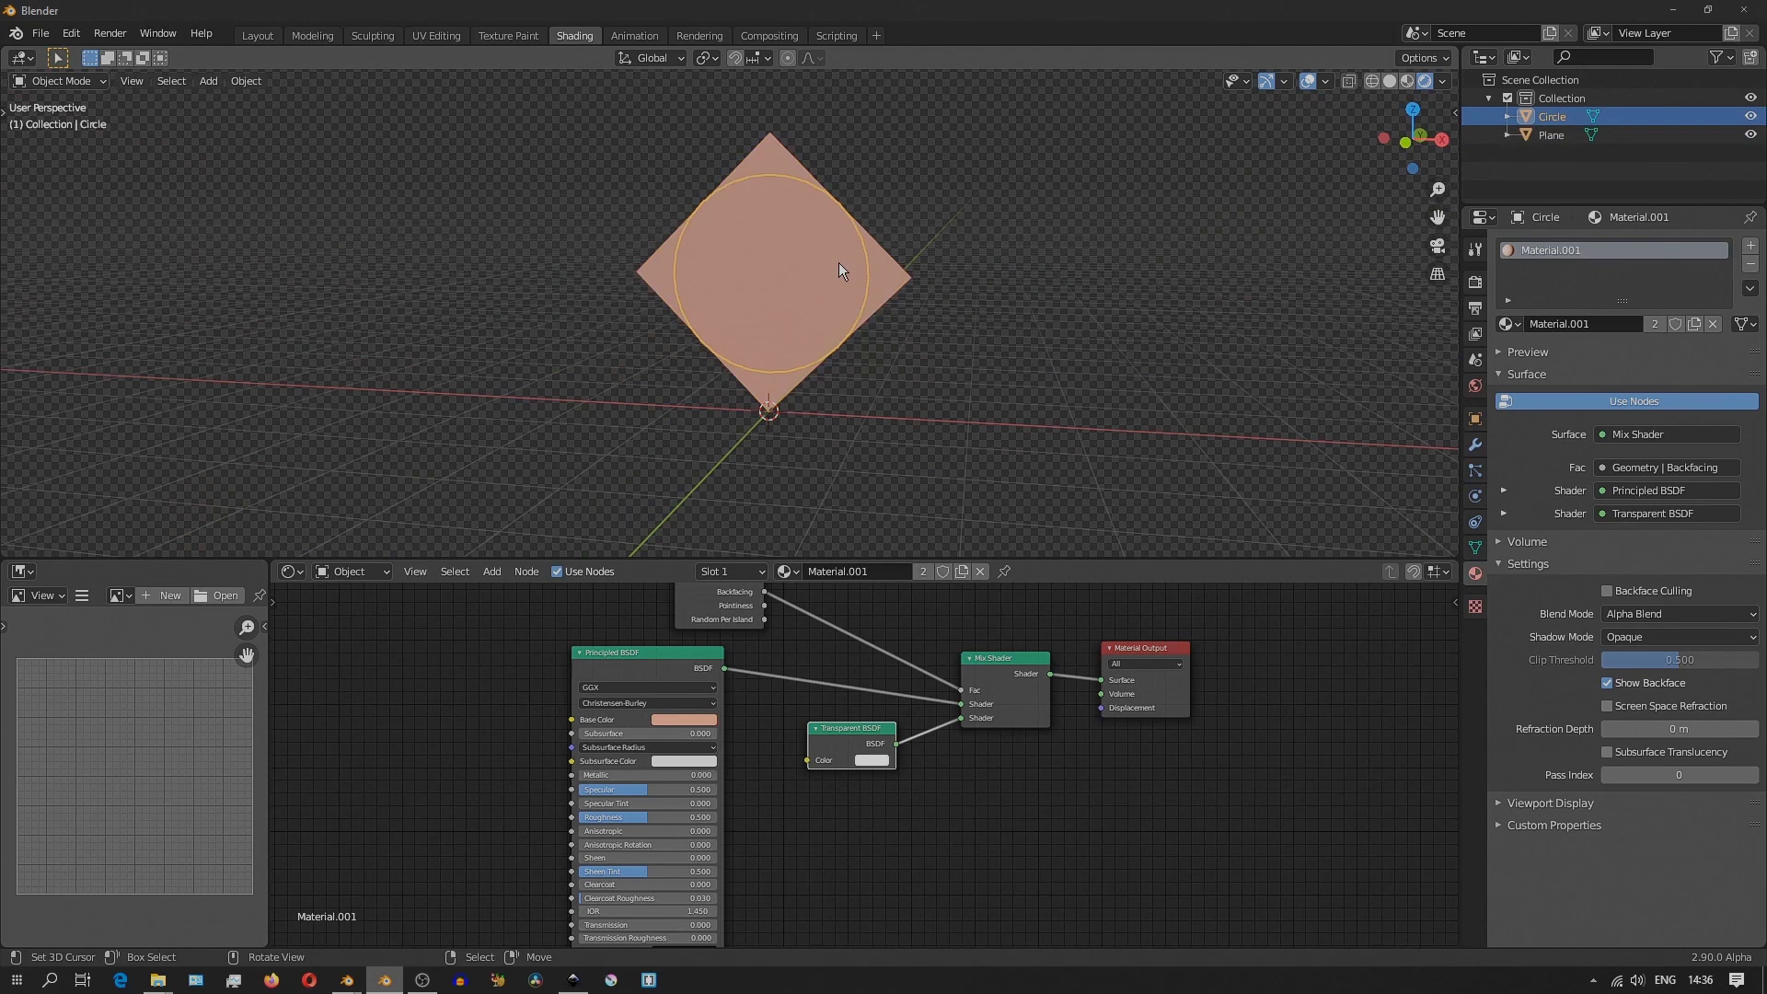
pyautogui.click(898, 278)
pyautogui.moveTo(897, 278); pyautogui.dragTo(885, 365, button='middle')
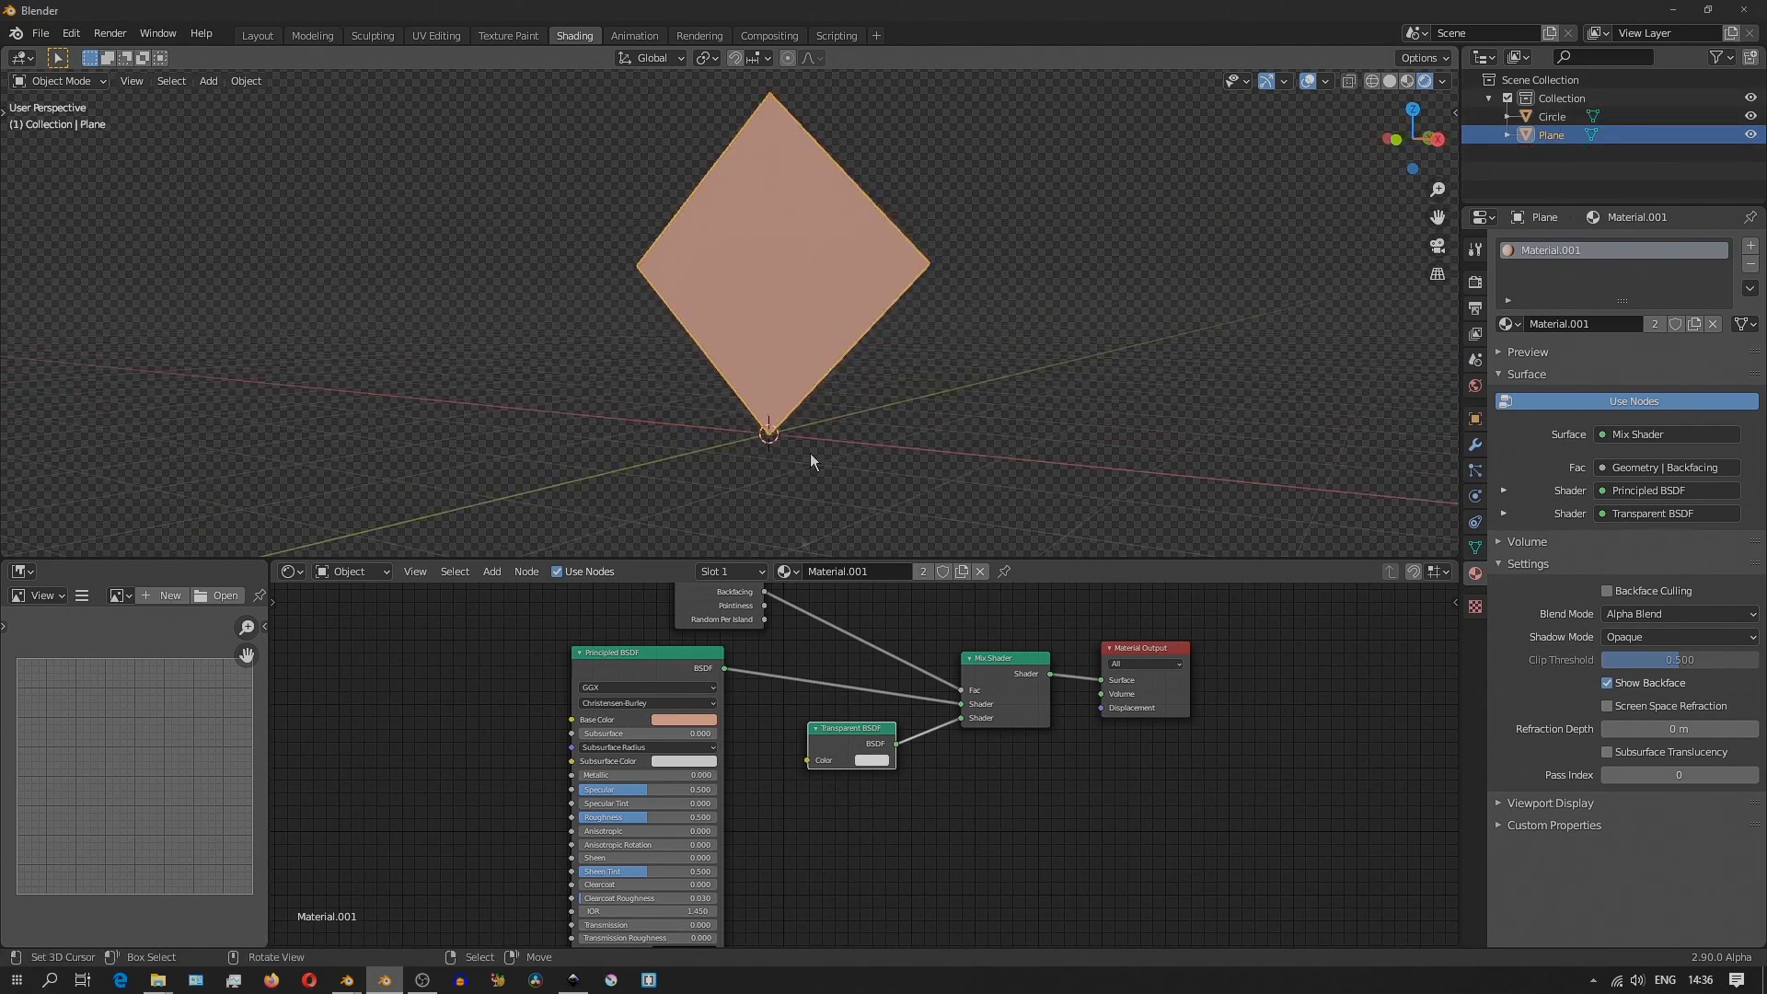
pyautogui.moveTo(964, 721); pyautogui.dragTo(963, 718)
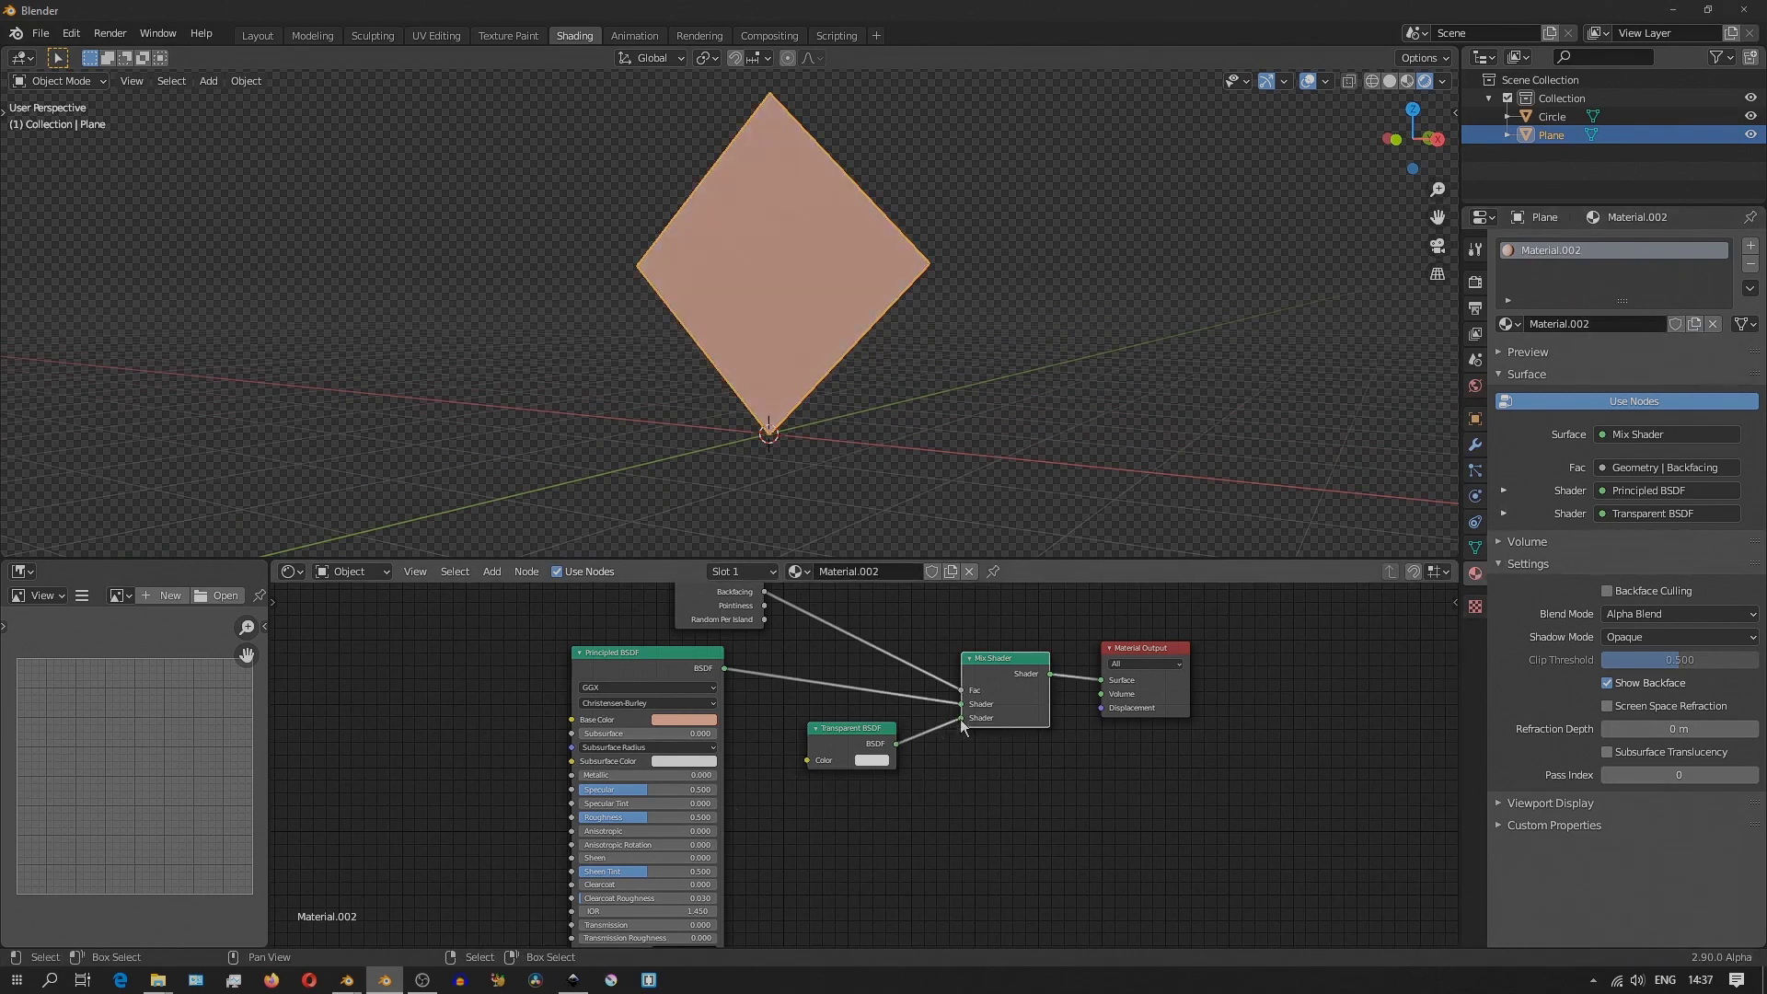
pyautogui.moveTo(964, 710); pyautogui.dragTo(963, 717)
pyautogui.moveTo(683, 655); pyautogui.dragTo(683, 818)
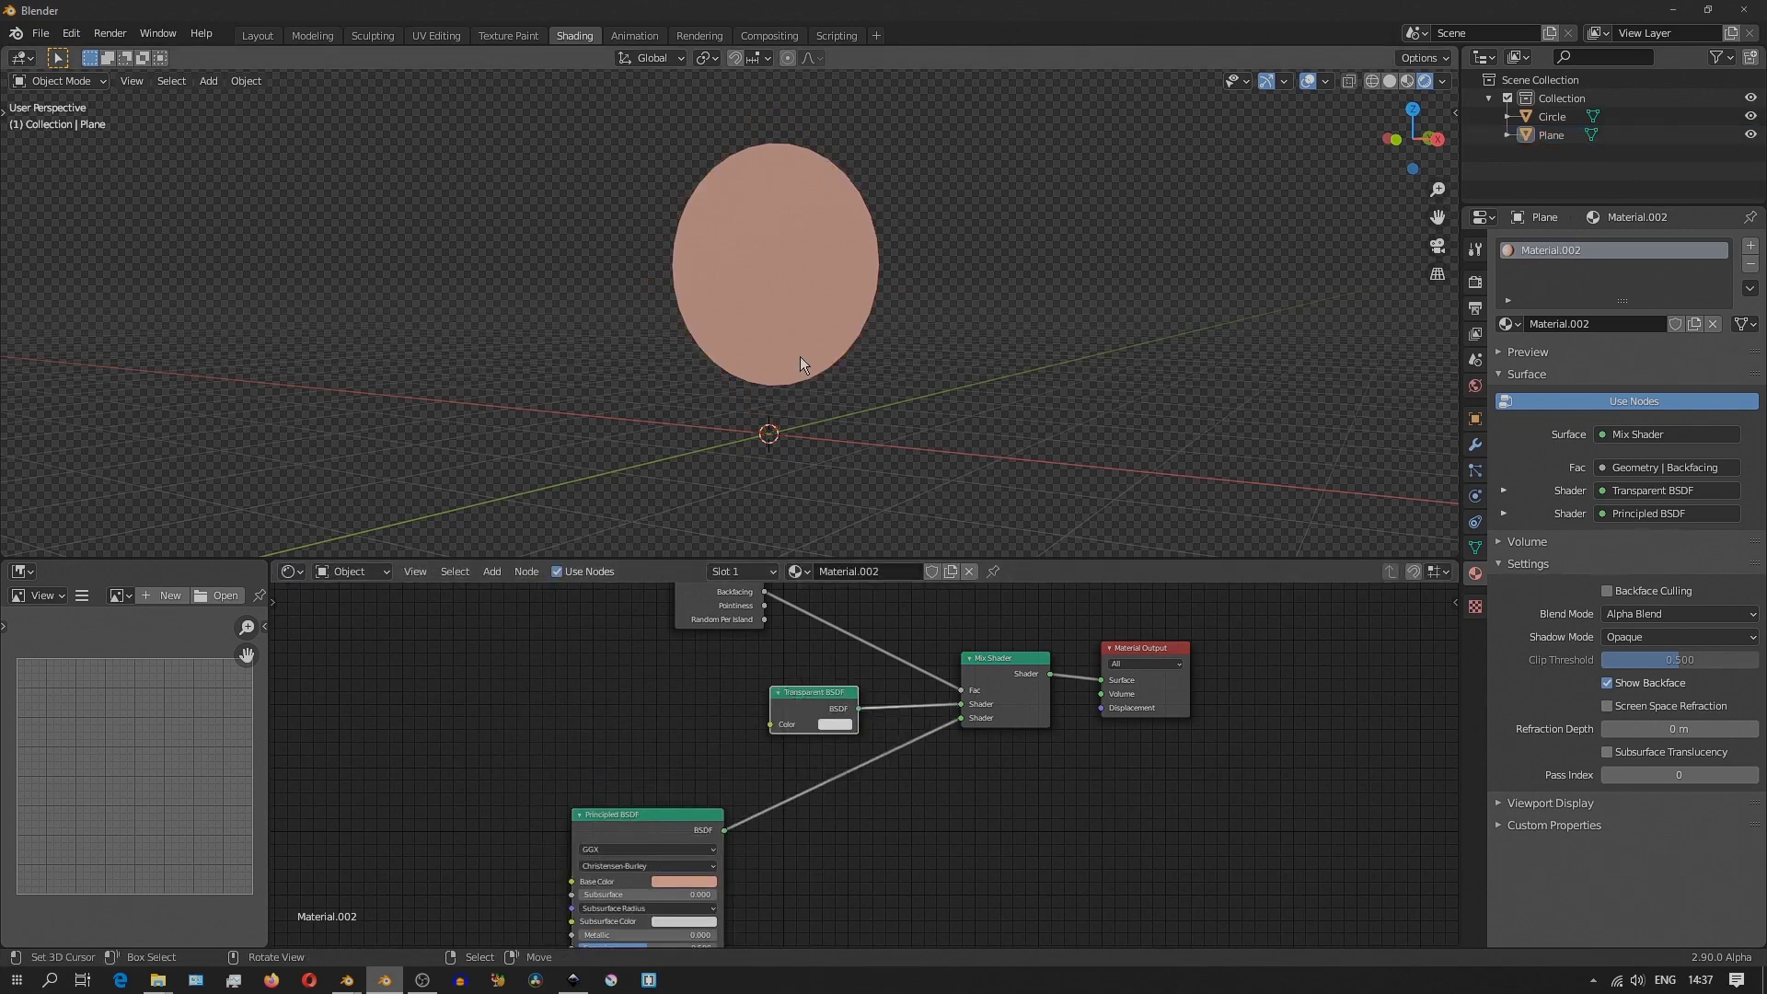
# Select the circle and plane, hide the viewport overlays and rotate both about the global Z axis to preview the shape switch.
pyautogui.press('KP_1')
pyautogui.click(877, 302)
pyautogui.keyDown('shift'); pyautogui.click(890, 350); pyautogui.keyUp('shift')
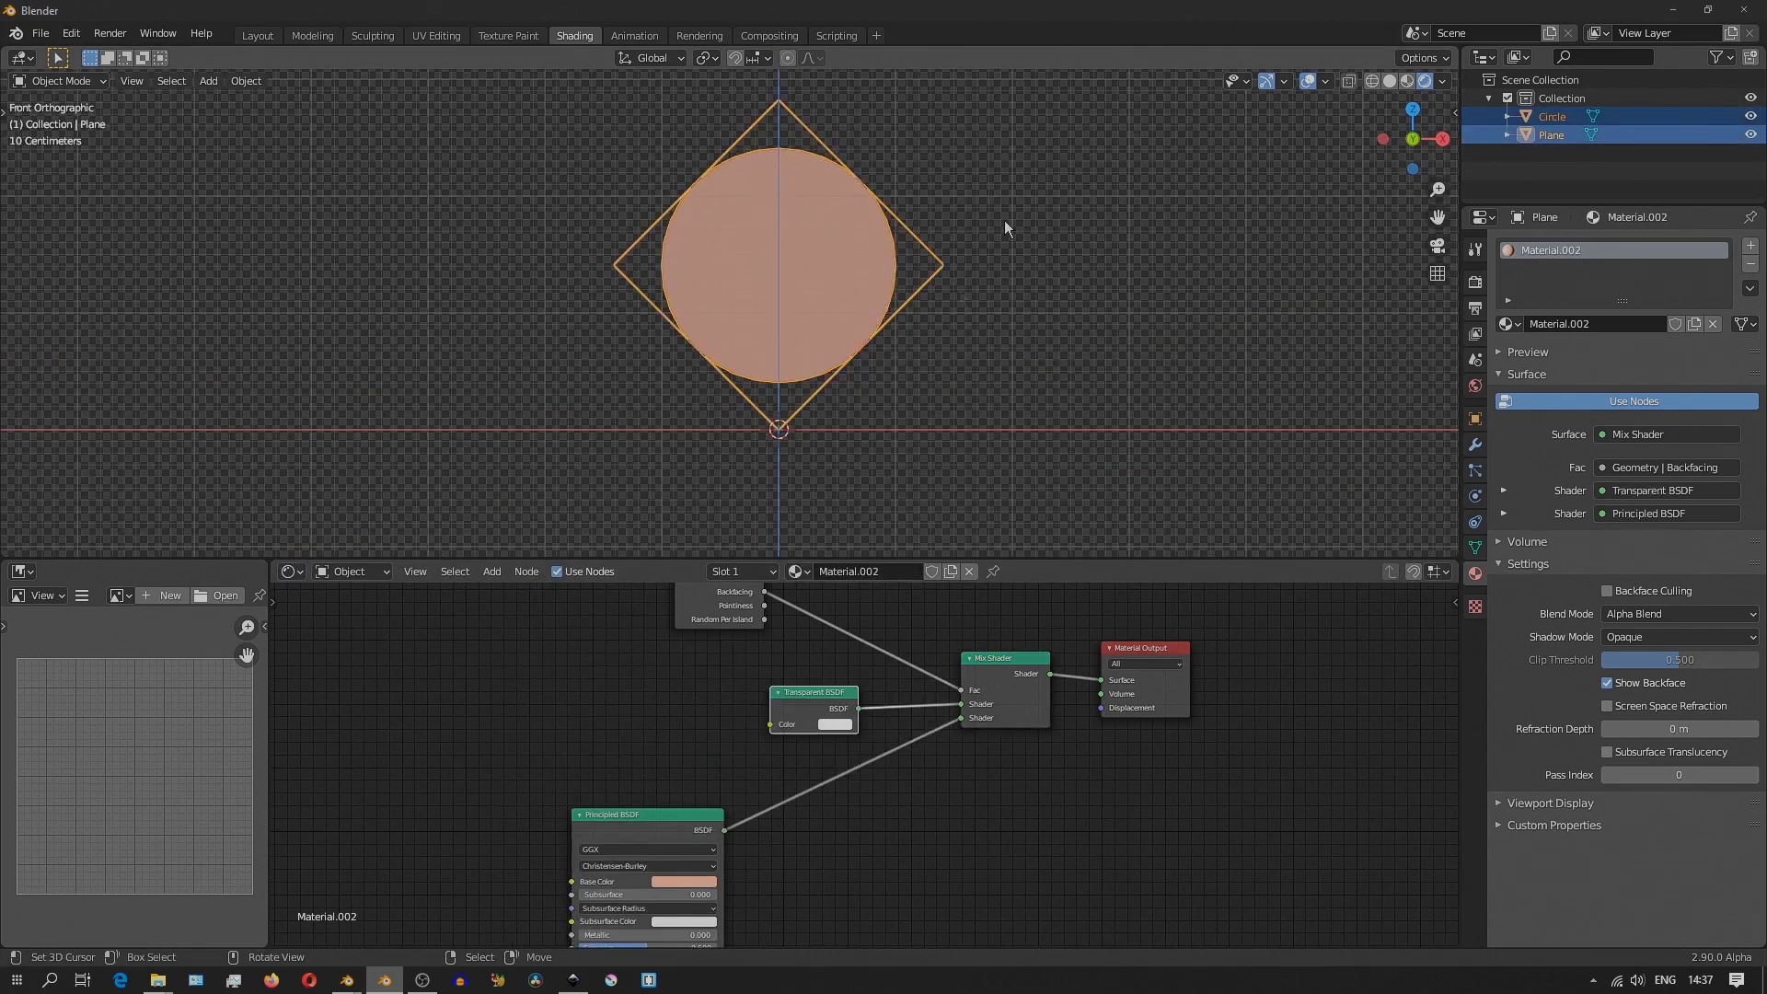
pyautogui.hotkey('shift', 'alt', 'z')
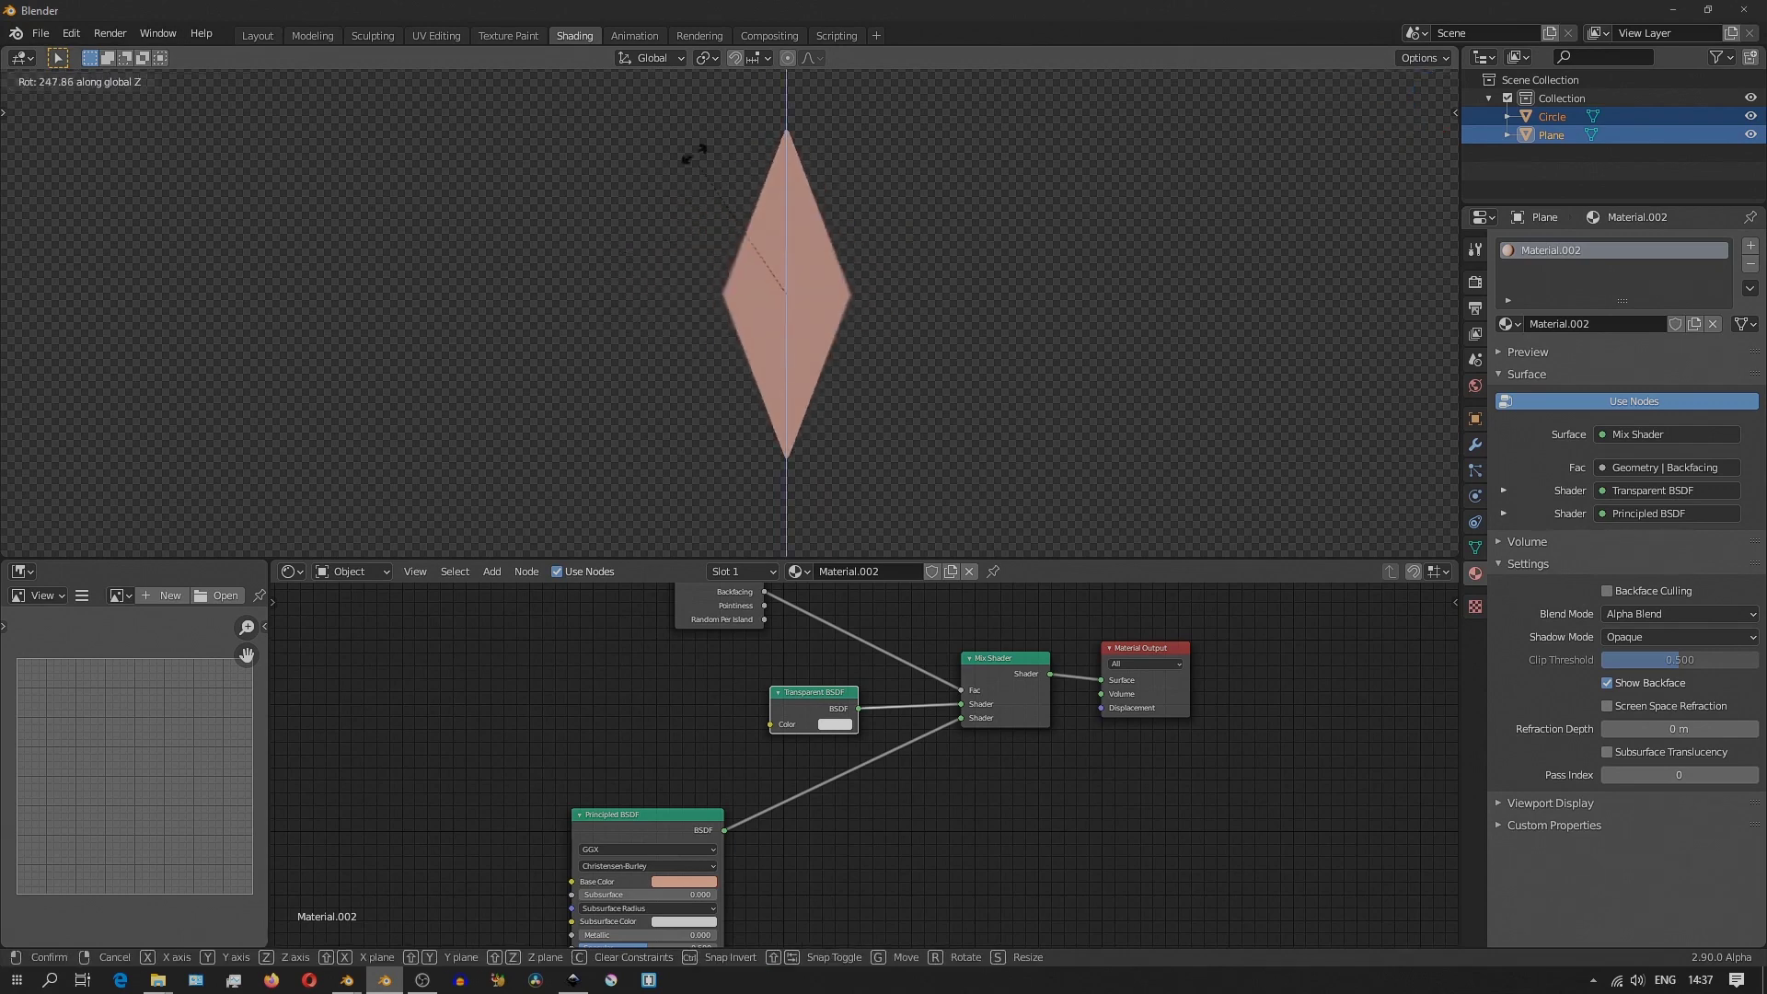
pyautogui.click(1016, 317)
# Deselect the shapes and examine them from both the circle side and the diamond side.
pyautogui.moveTo(908, 442); pyautogui.dragTo(897, 278, button='middle')
pyautogui.scroll(-3, 997, 320)
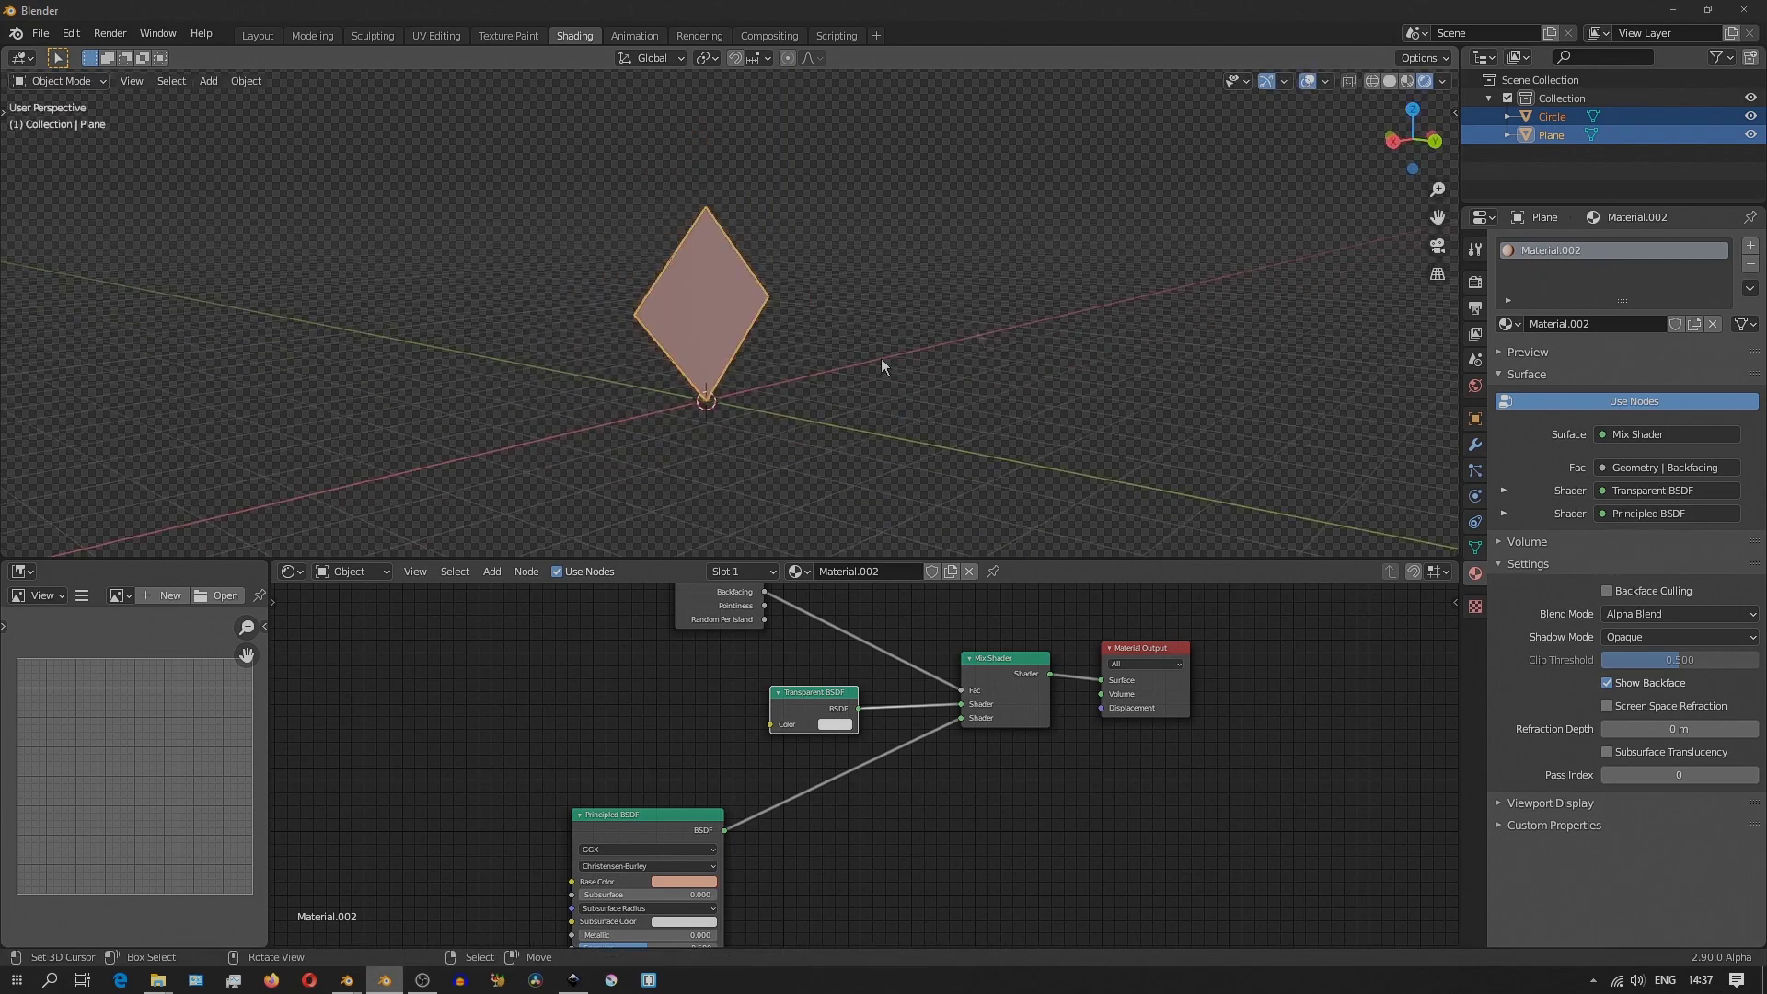
pyautogui.moveTo(884, 363); pyautogui.dragTo(927, 359, button='middle')
pyautogui.scroll(2, 926, 358)
pyautogui.hotkey('alt', 'a')
pyautogui.moveTo(1068, 340); pyautogui.dragTo(871, 290, button='middle')
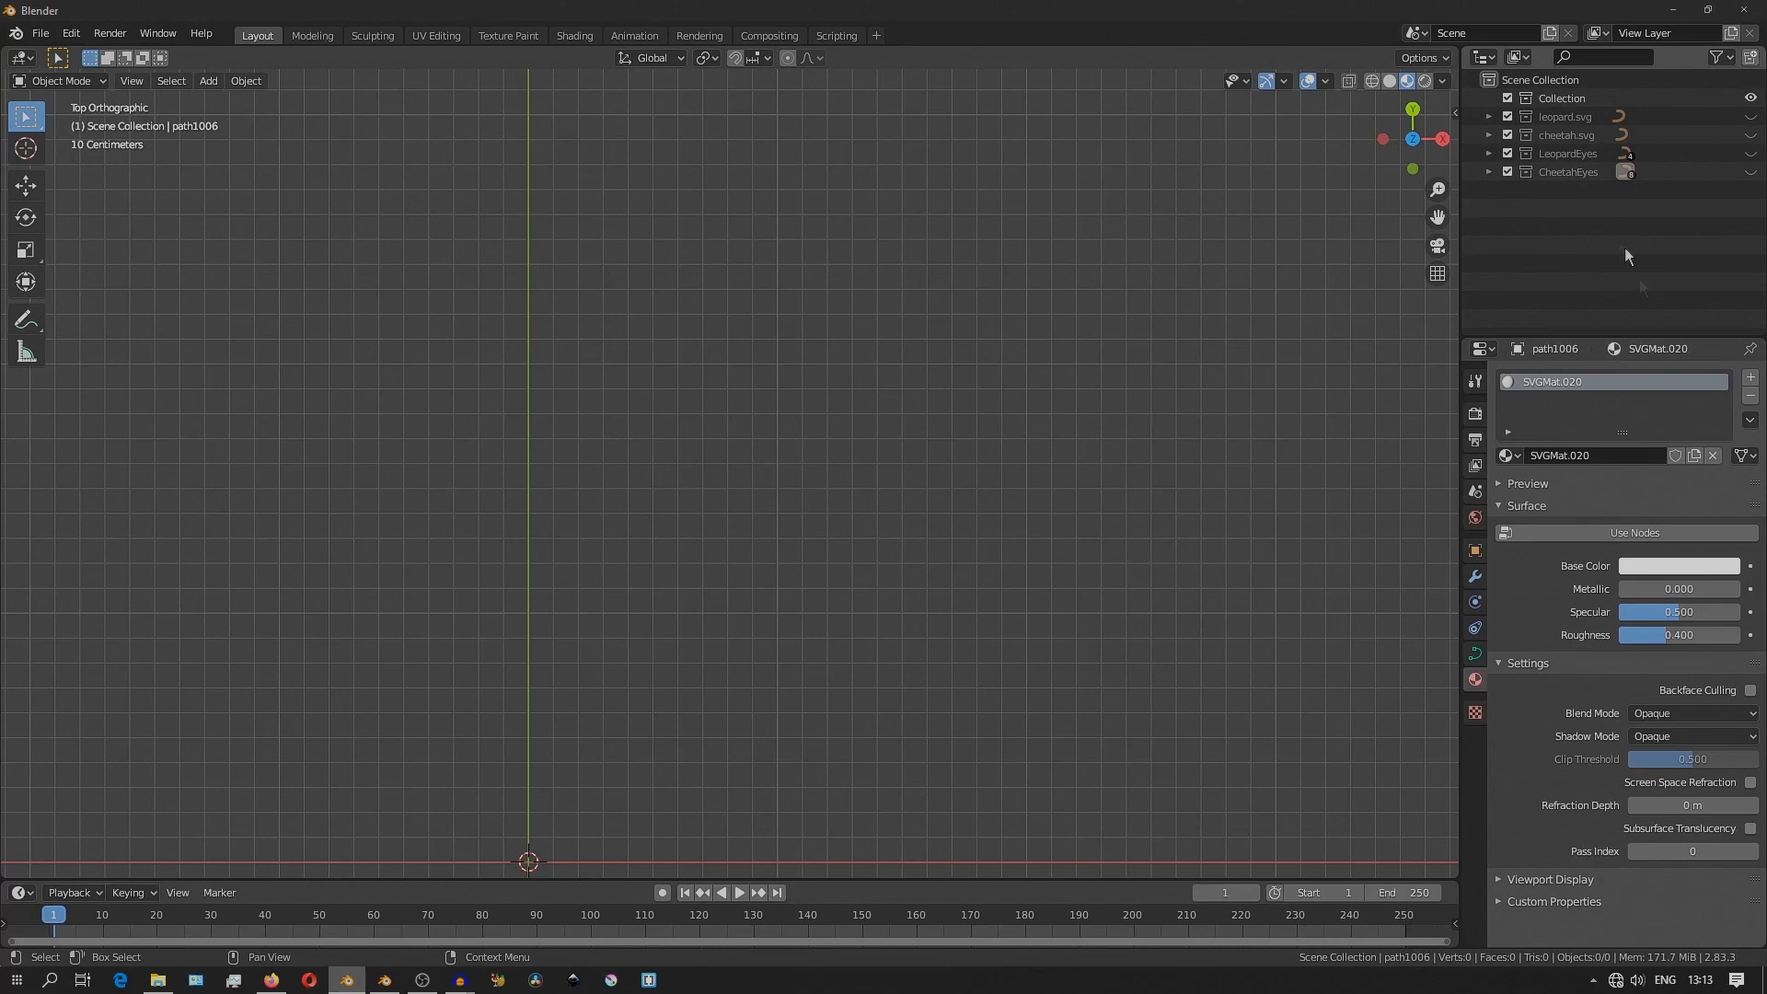
# Show the leopard.svg and cheetah.svg collections one at a time to compare the two drawings, leaving only cheetah.svg displayed.
pyautogui.click(1752, 117)
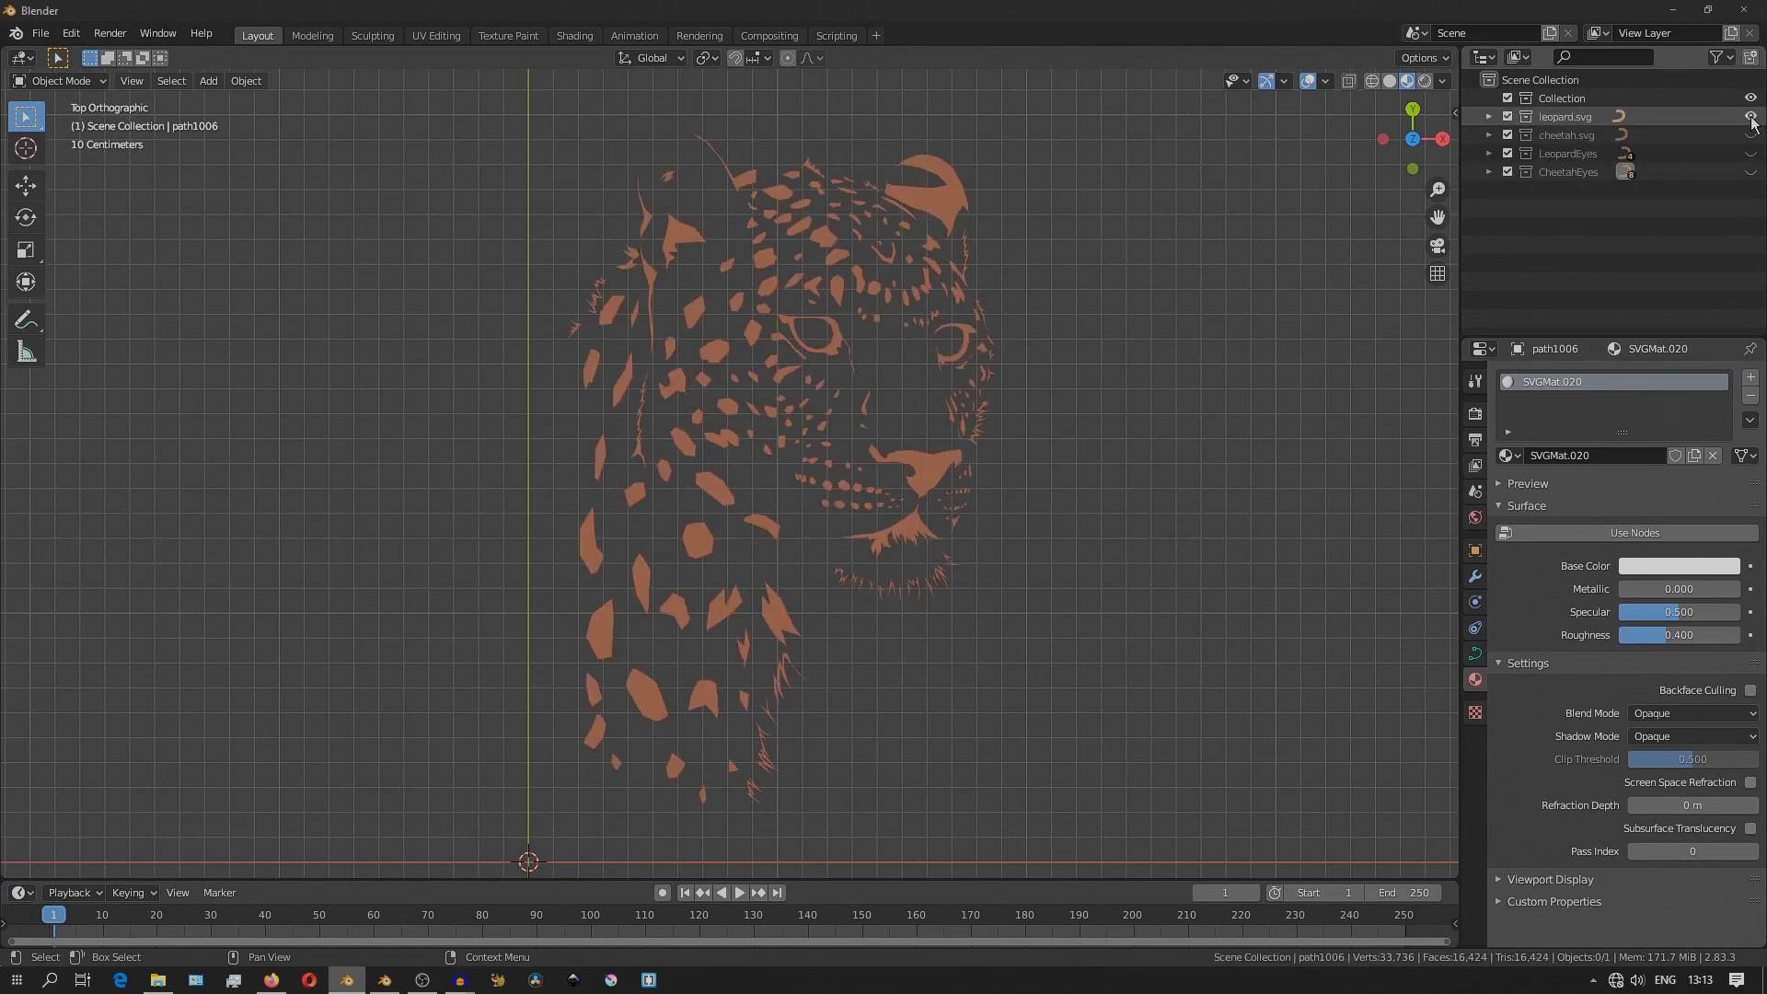
pyautogui.click(1752, 117)
pyautogui.click(1750, 135)
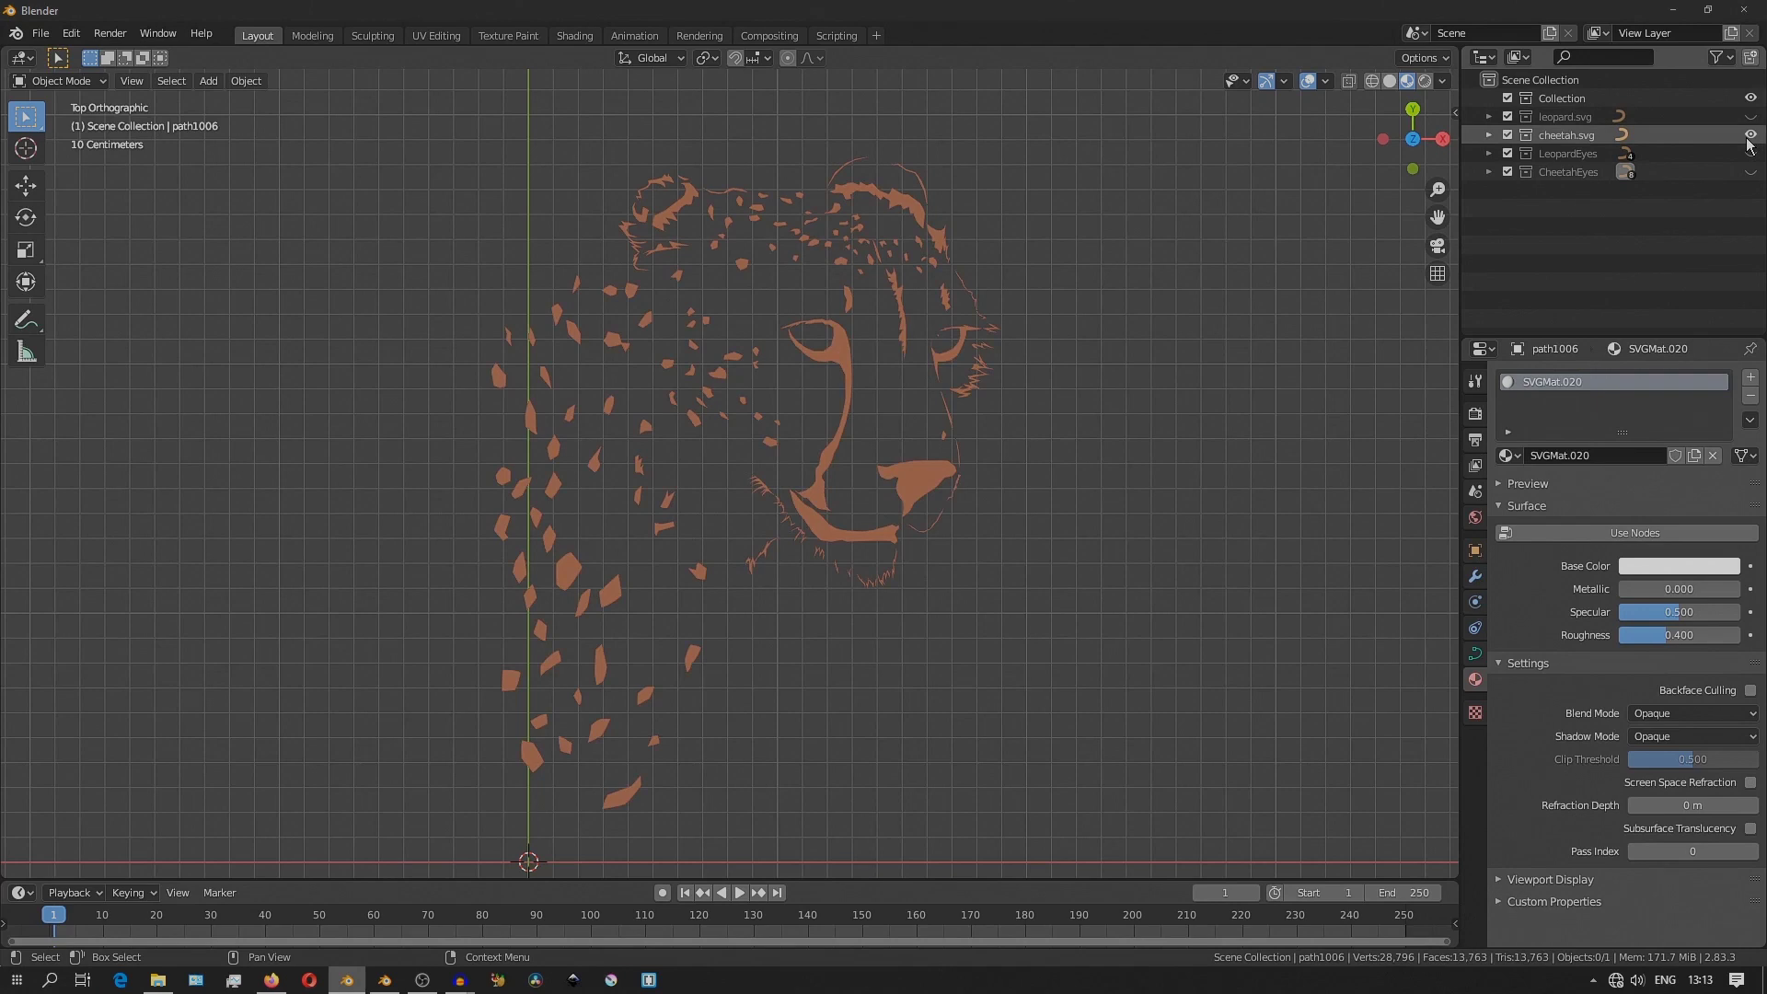
pyautogui.click(1750, 135)
pyautogui.click(1752, 117)
pyautogui.click(1751, 117)
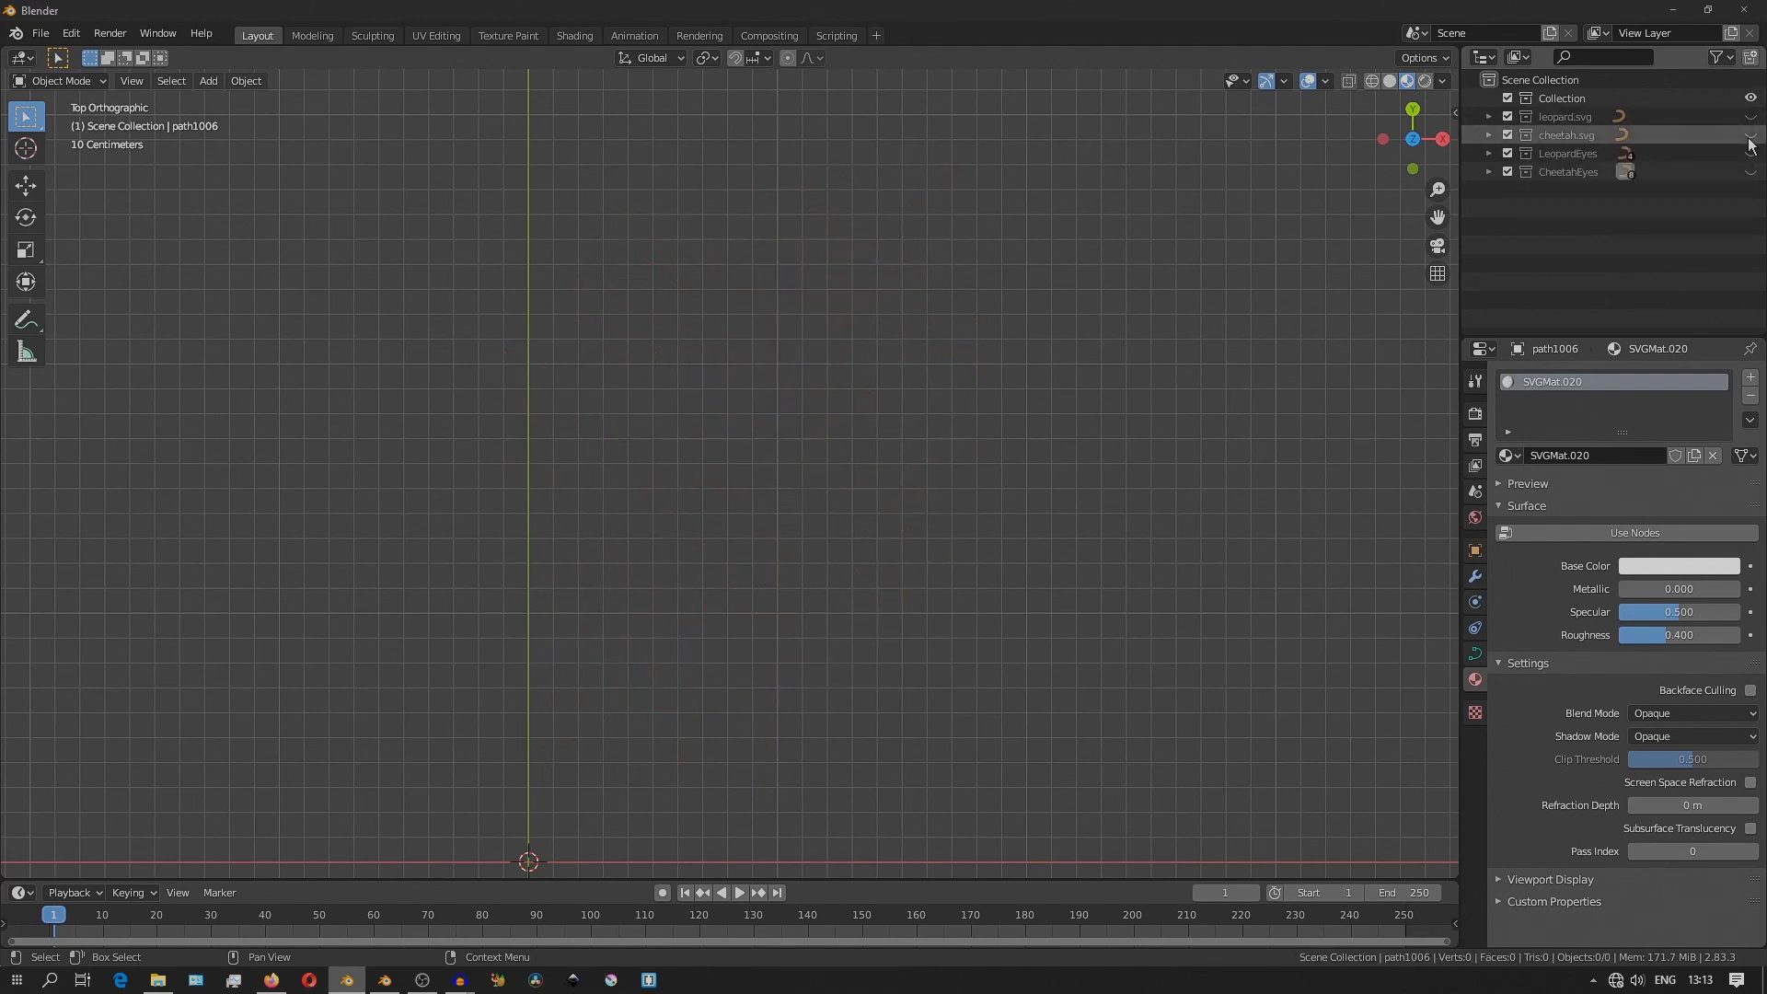
pyautogui.click(1751, 136)
pyautogui.moveTo(838, 354); pyautogui.dragTo(1231, 494, button='middle')
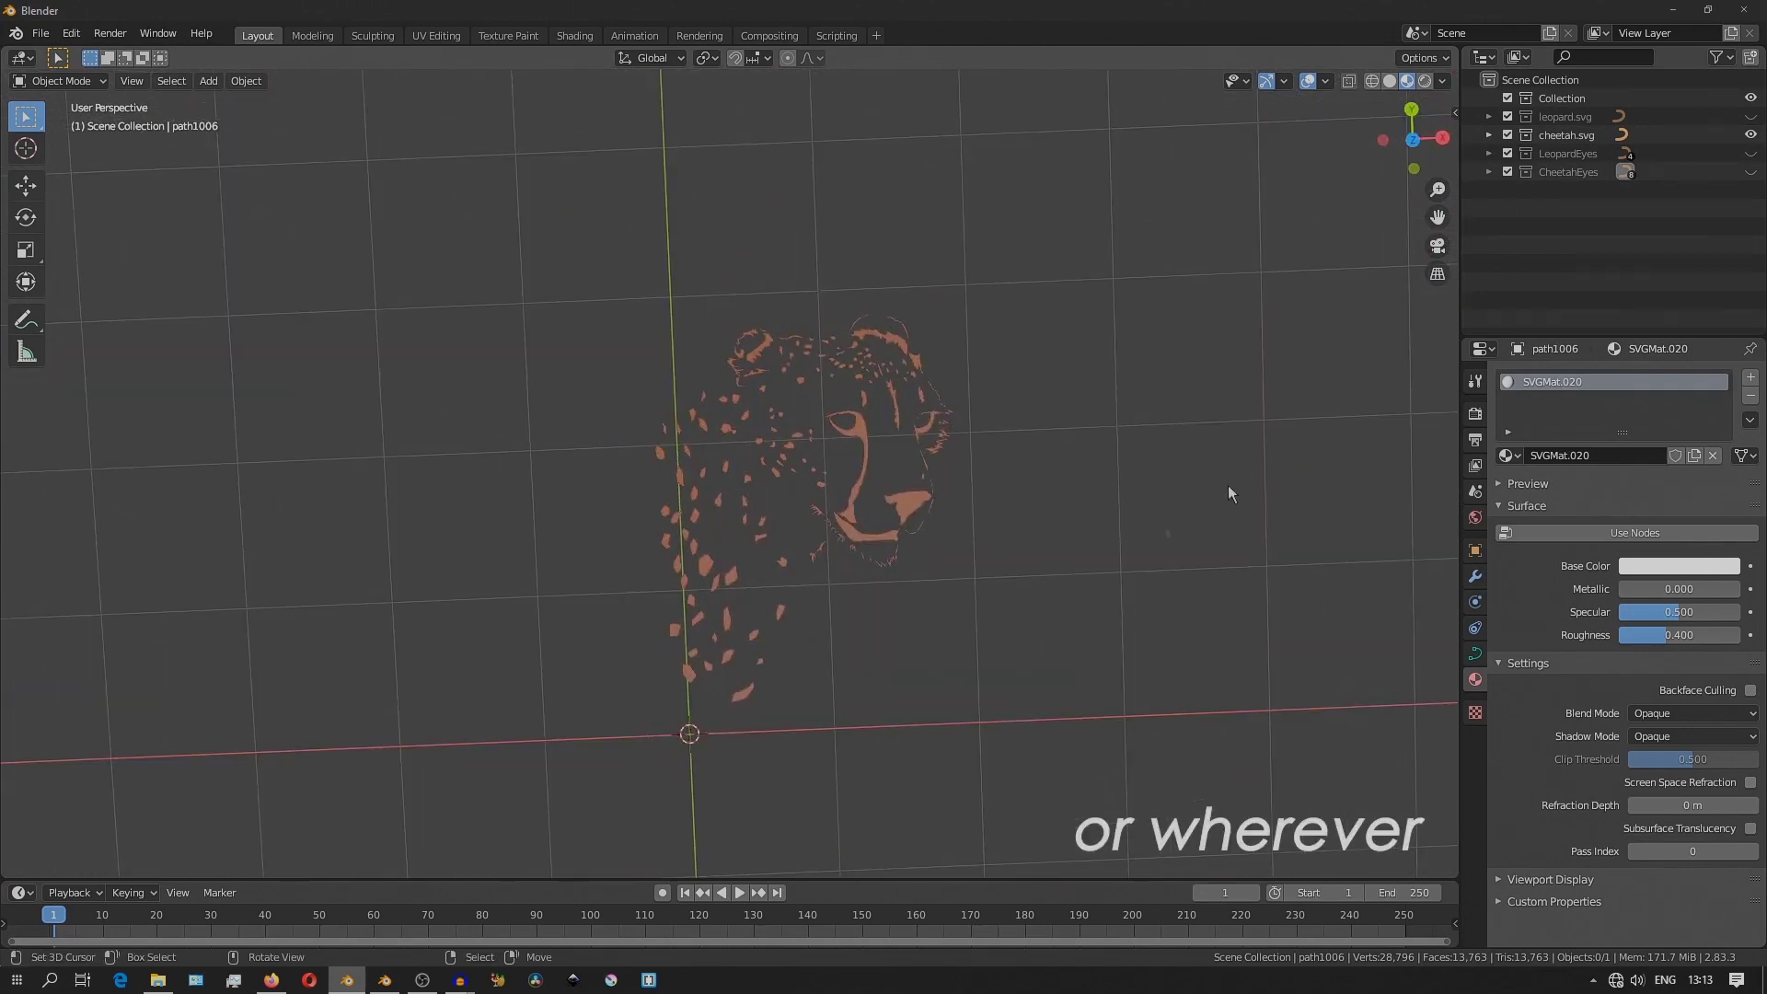
# Show leopard.svg in place of cheetah.svg and examine the leopard drawing from the front and from behind.
pyautogui.click(1751, 117)
pyautogui.moveTo(1086, 442); pyautogui.dragTo(874, 725, button='middle')
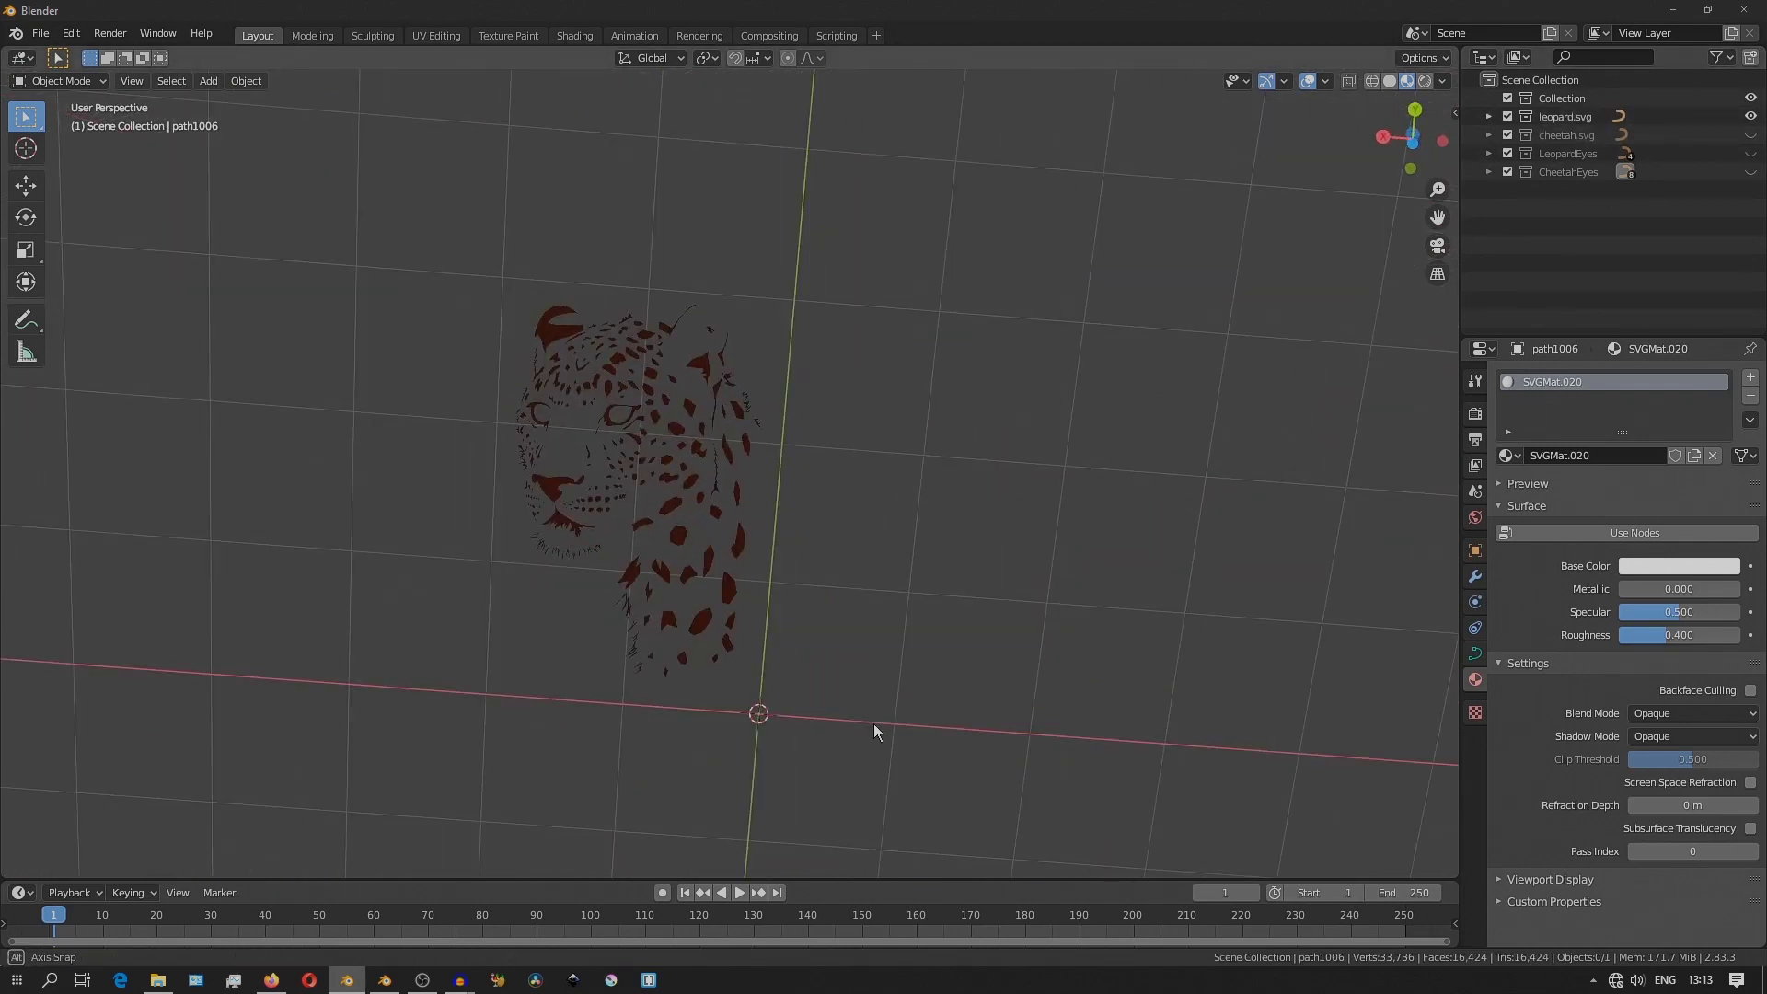
pyautogui.moveTo(1178, 540); pyautogui.dragTo(946, 736, button='middle')
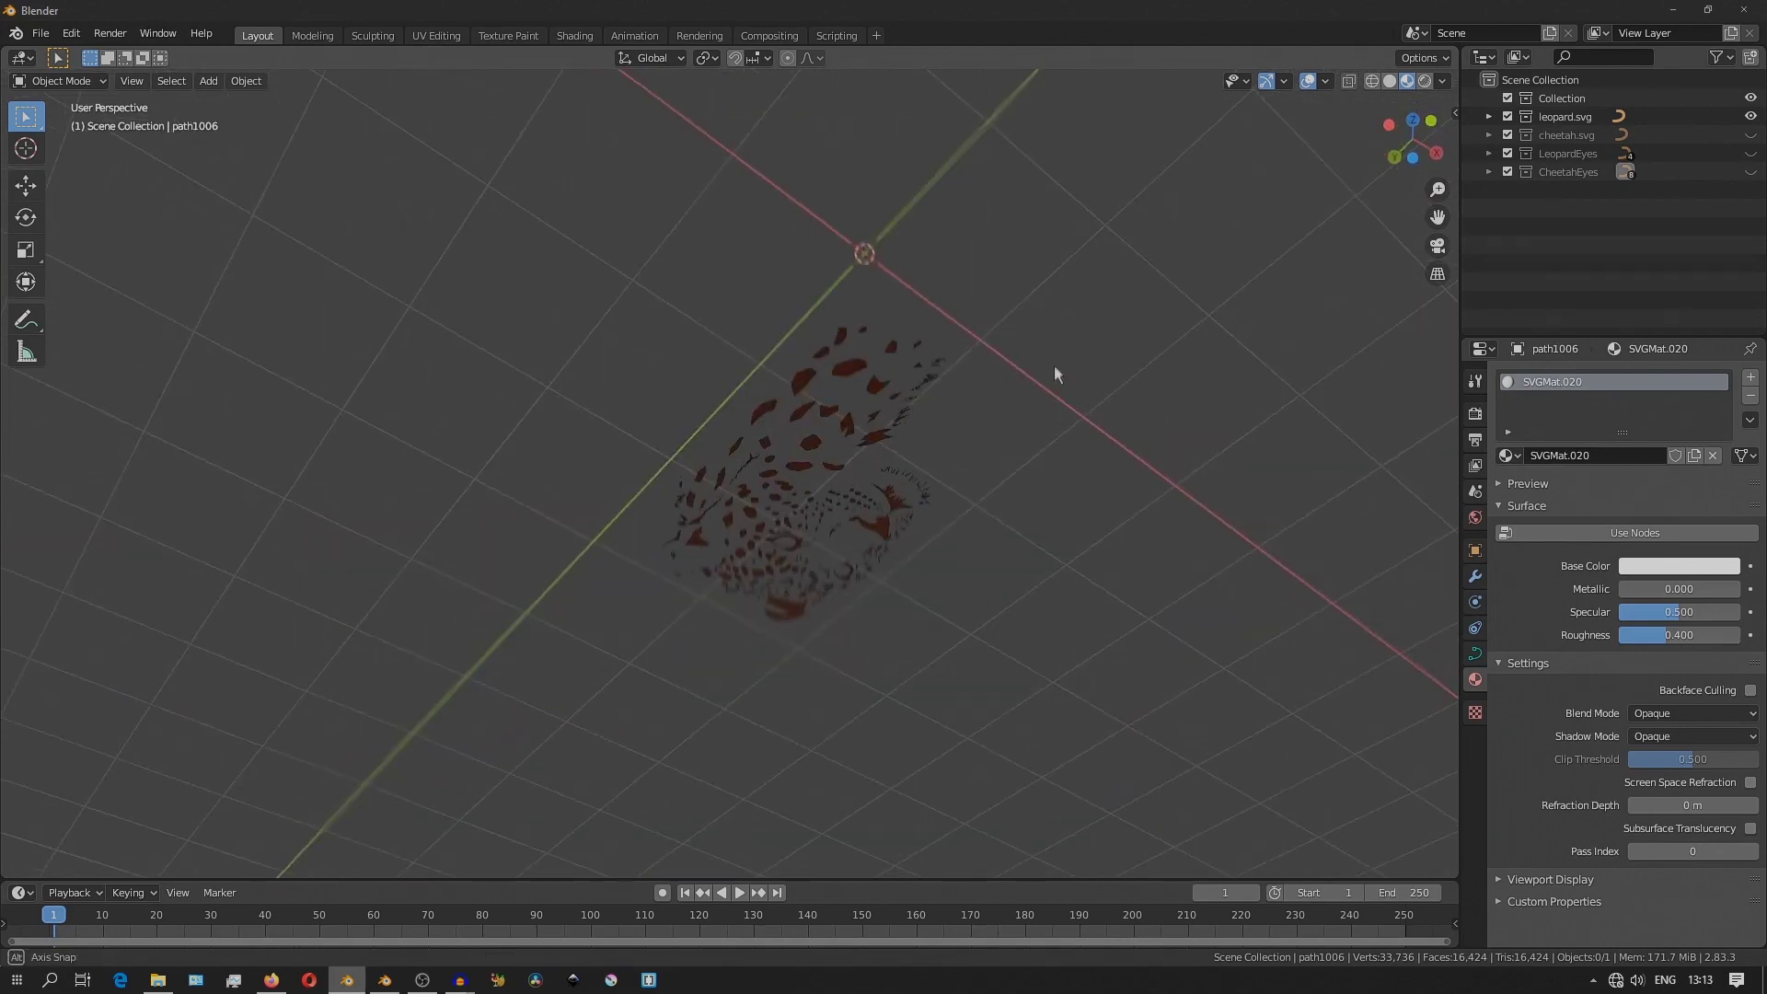
pyautogui.moveTo(1055, 373); pyautogui.dragTo(966, 681, button='middle')
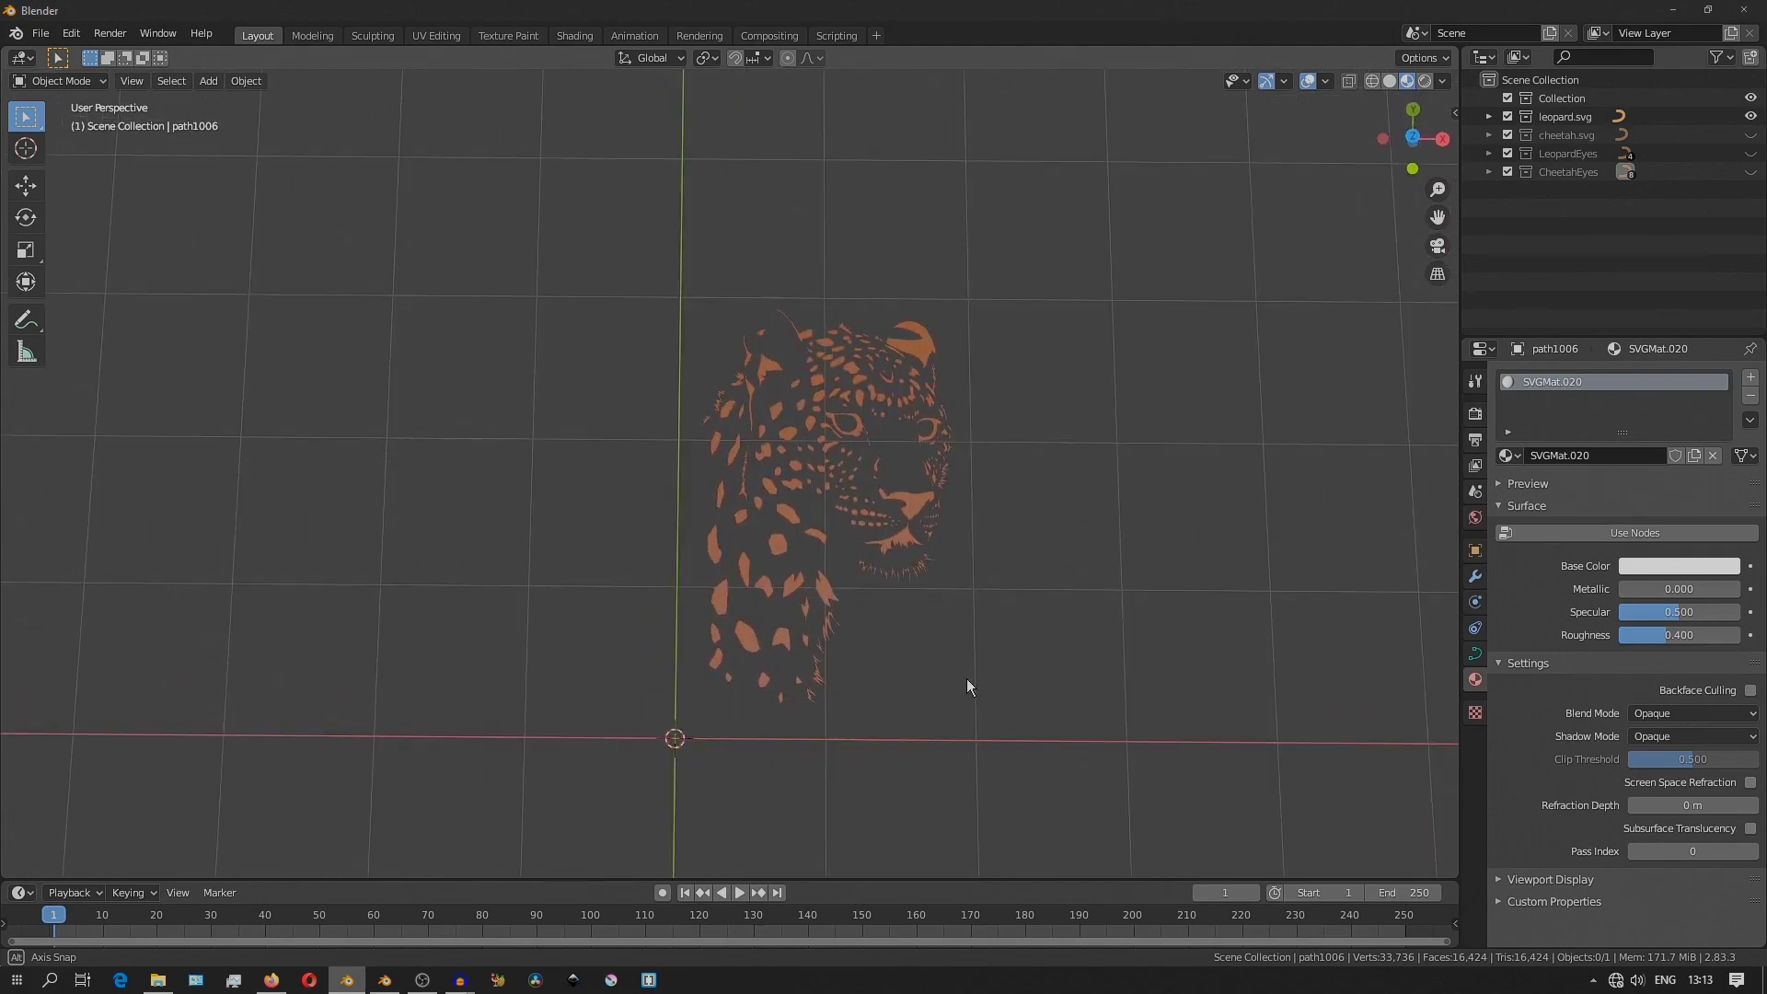
pyautogui.moveTo(1094, 560); pyautogui.dragTo(1141, 517, button='middle')
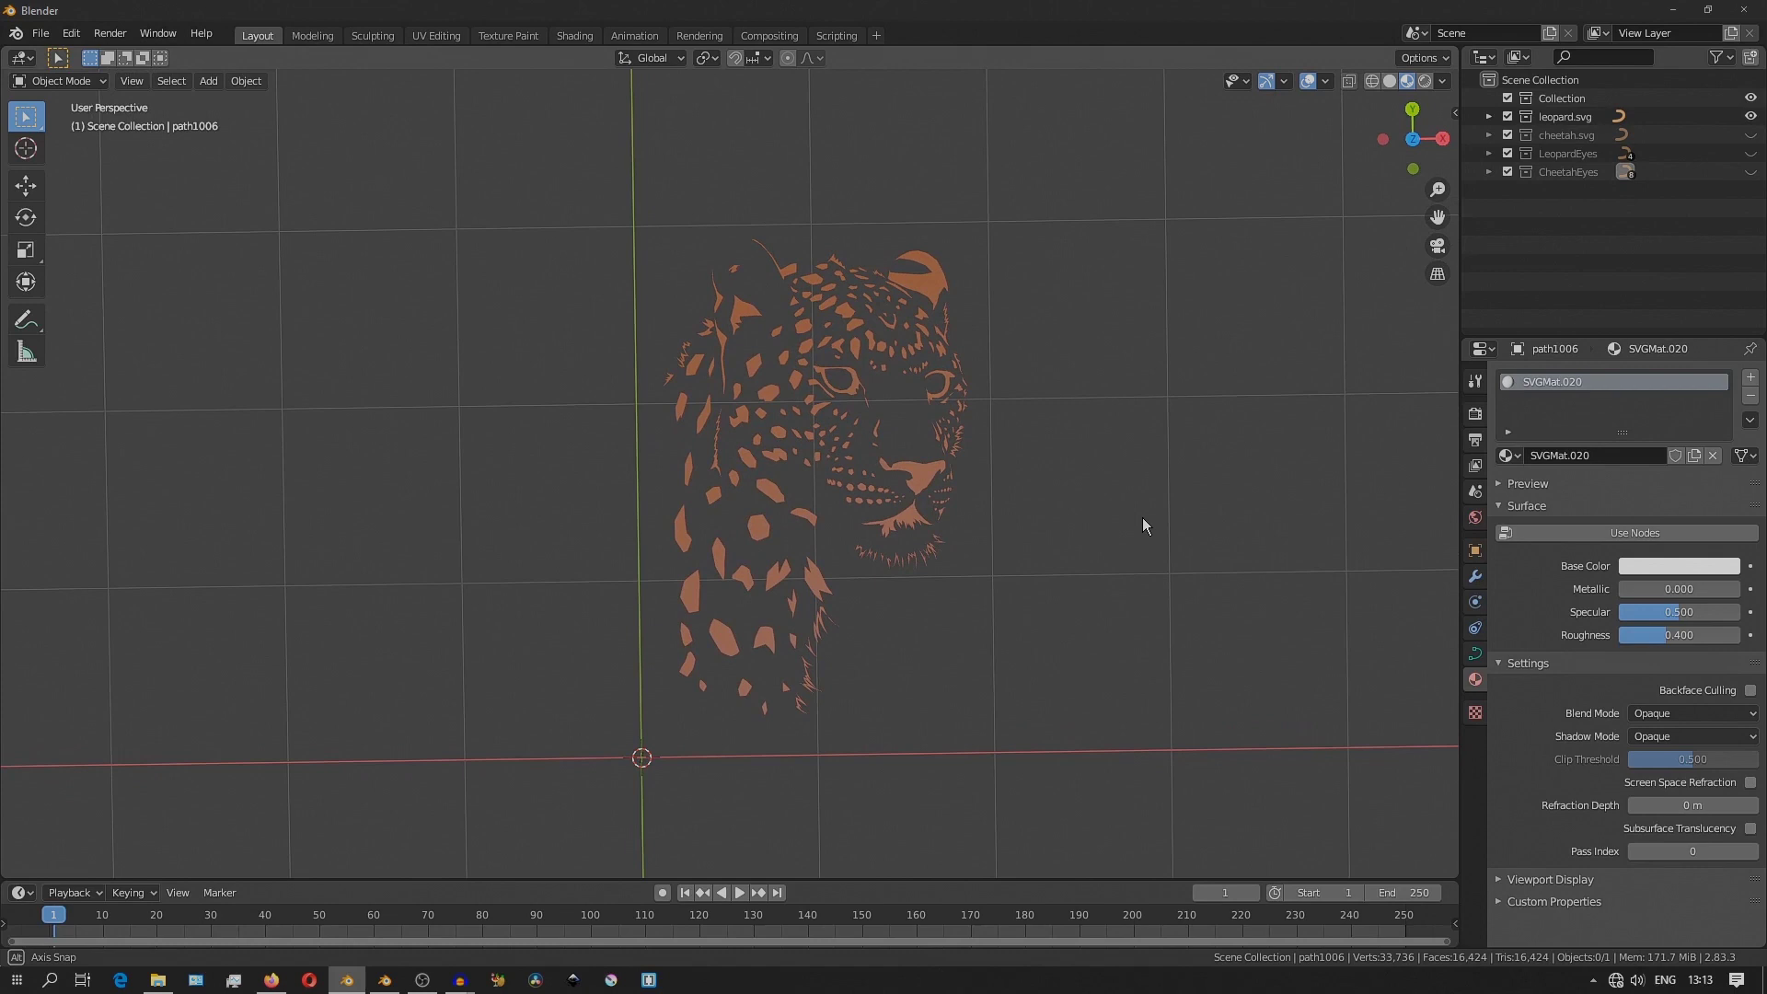
# Preview the leopard drawing in rendered shading, return to material preview and examine it from a tilted angle.
pyautogui.click(1442, 82)
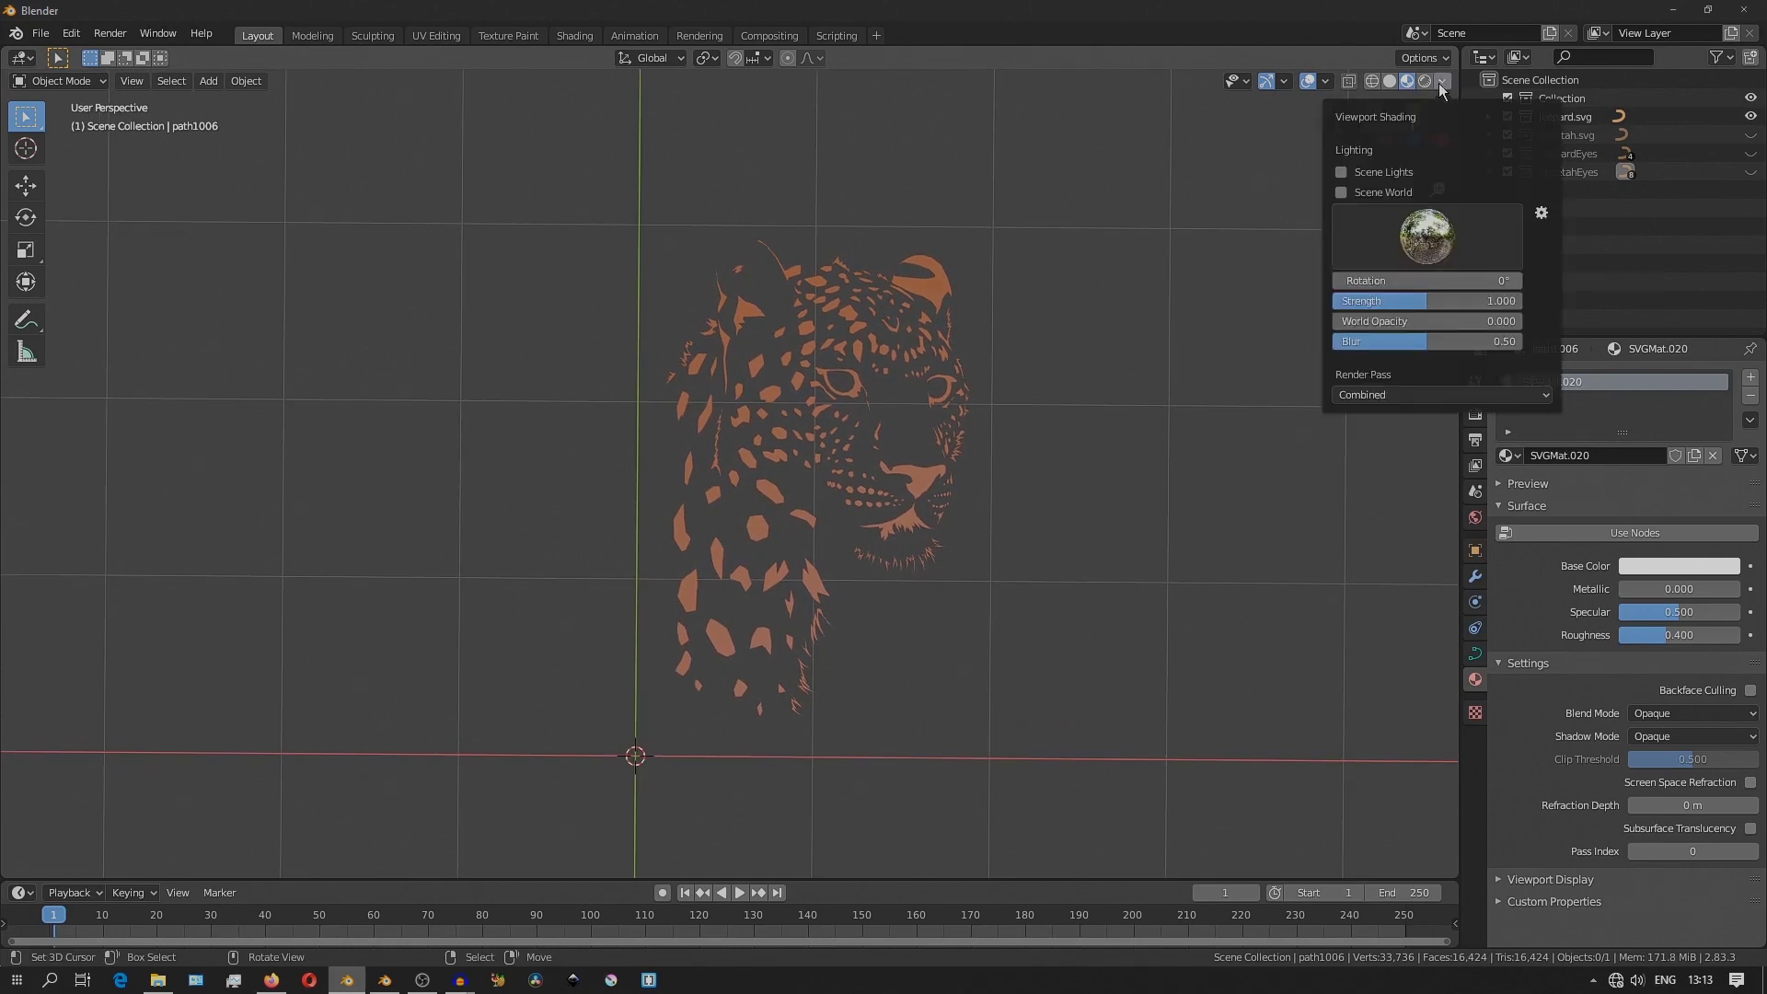
pyautogui.click(1427, 82)
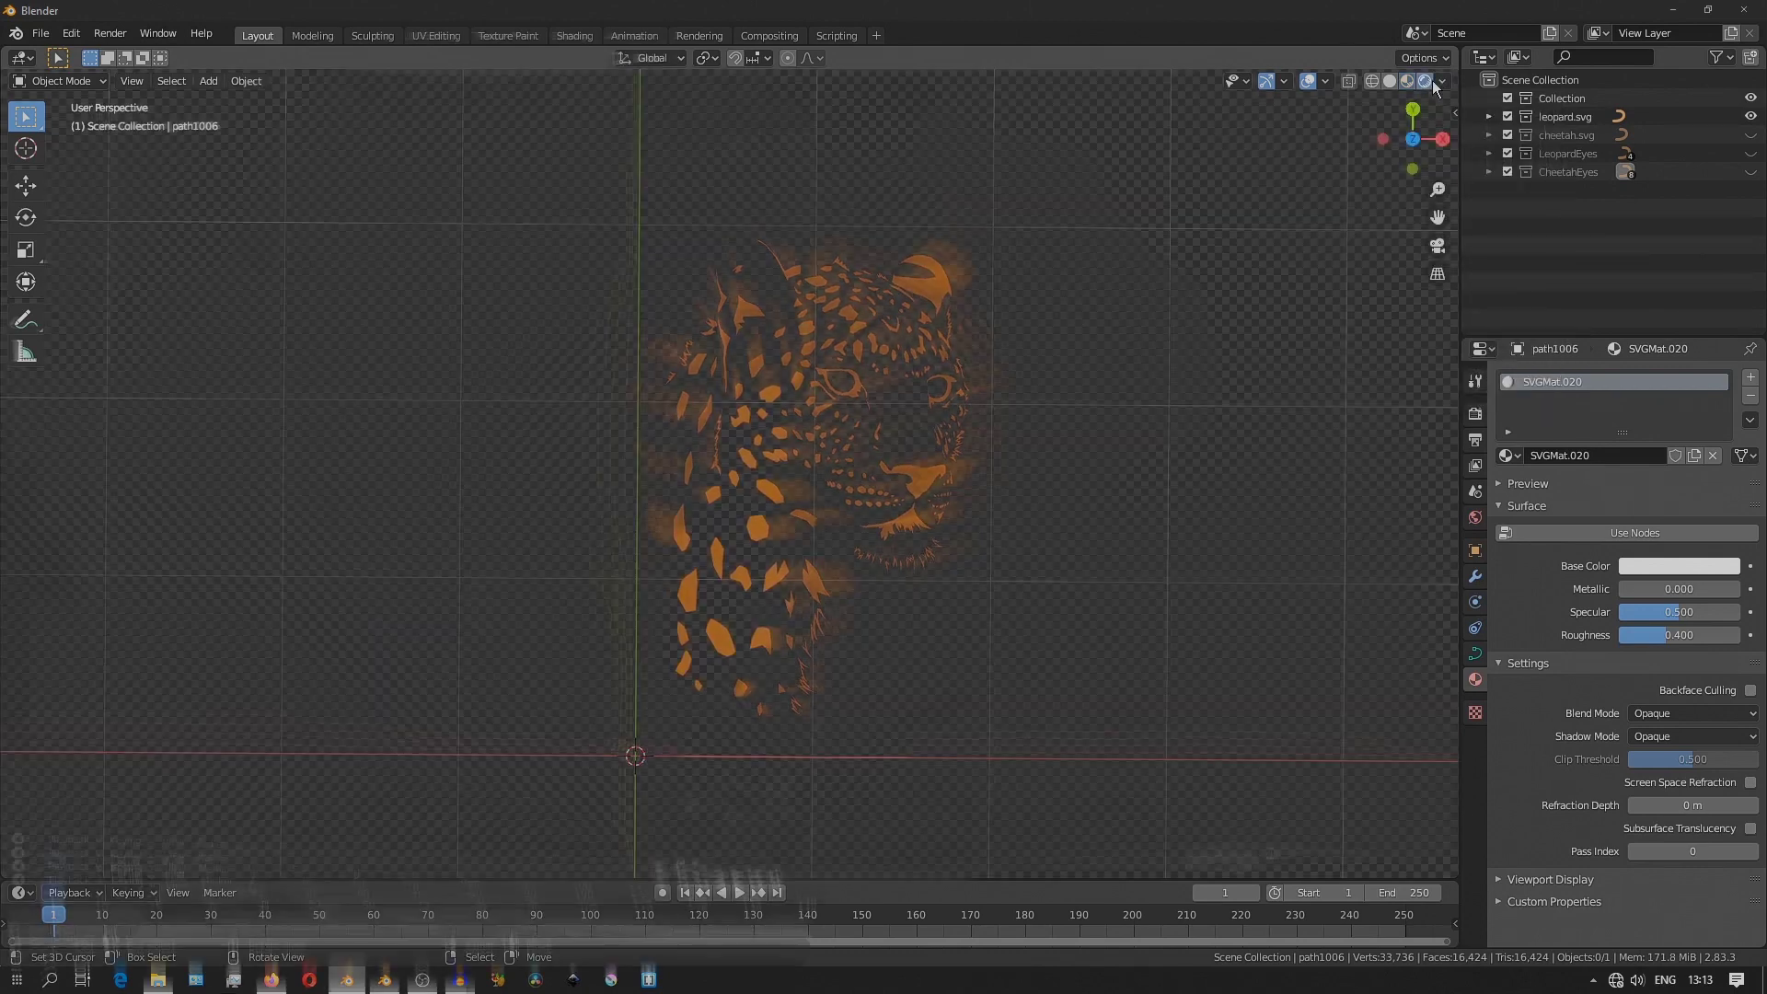
pyautogui.click(1441, 82)
pyautogui.click(1441, 82)
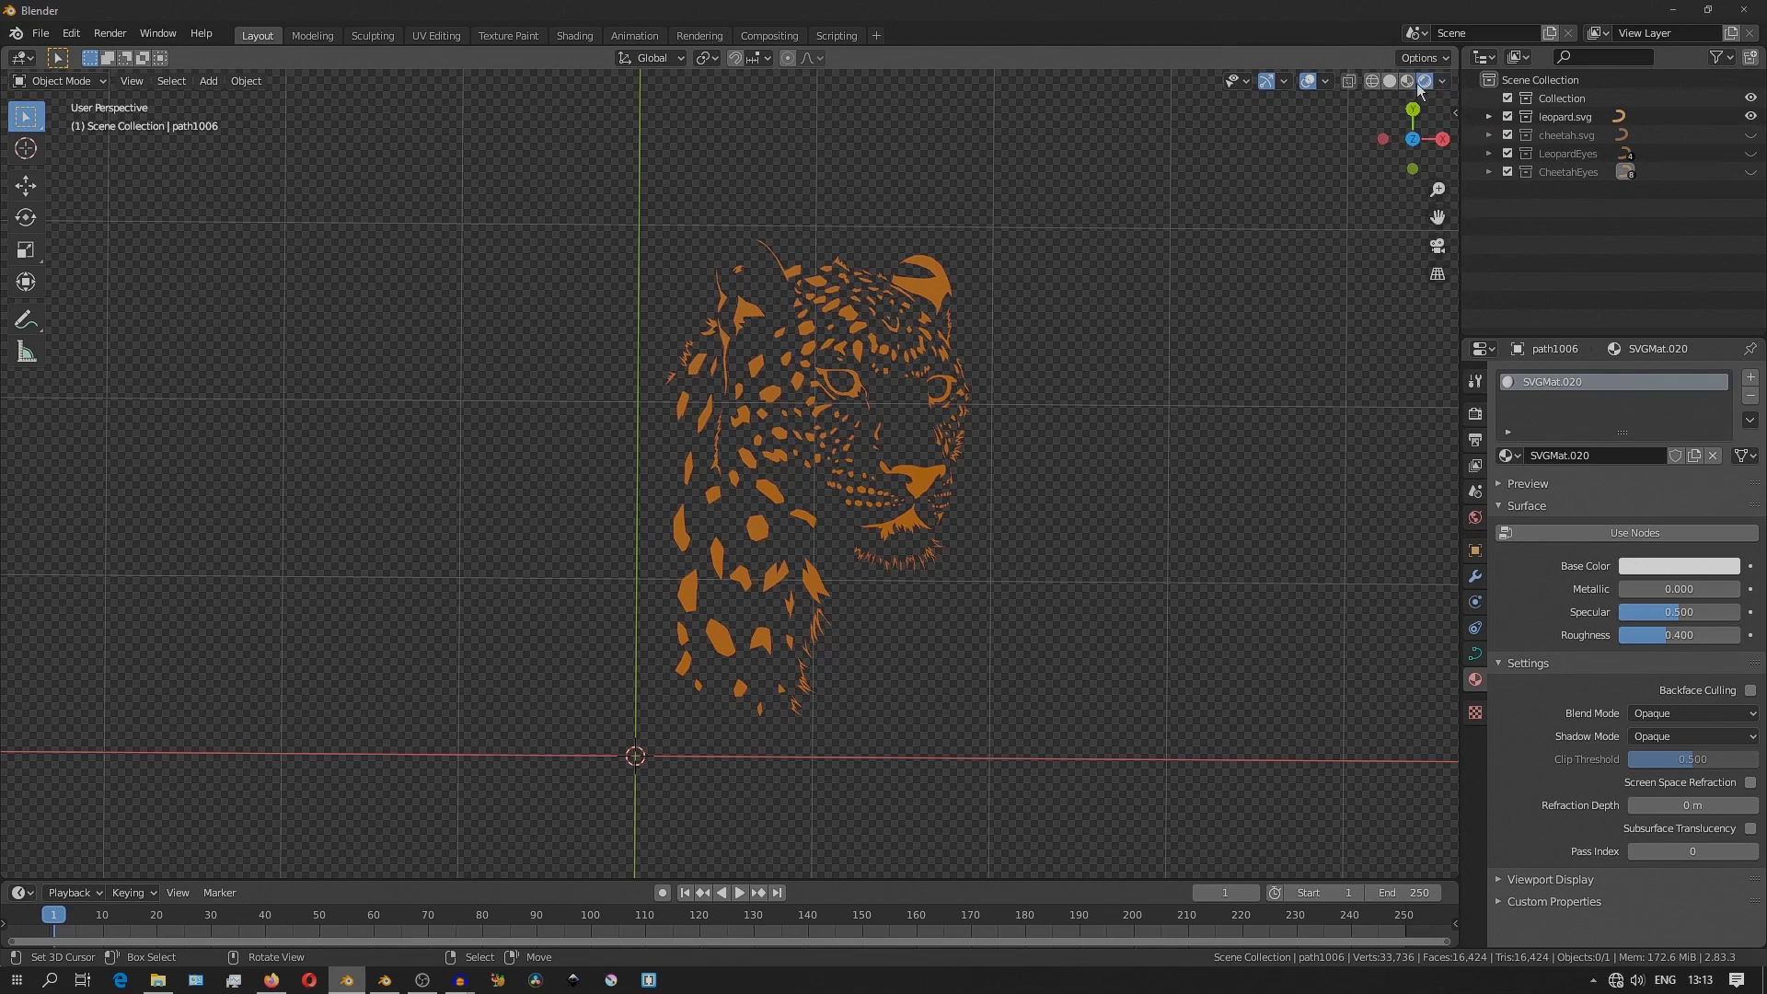
pyautogui.click(1406, 83)
pyautogui.moveTo(1099, 451); pyautogui.dragTo(1024, 544, button='middle')
pyautogui.scroll(-3, 1063, 458)
pyautogui.scroll(4, 1022, 546)
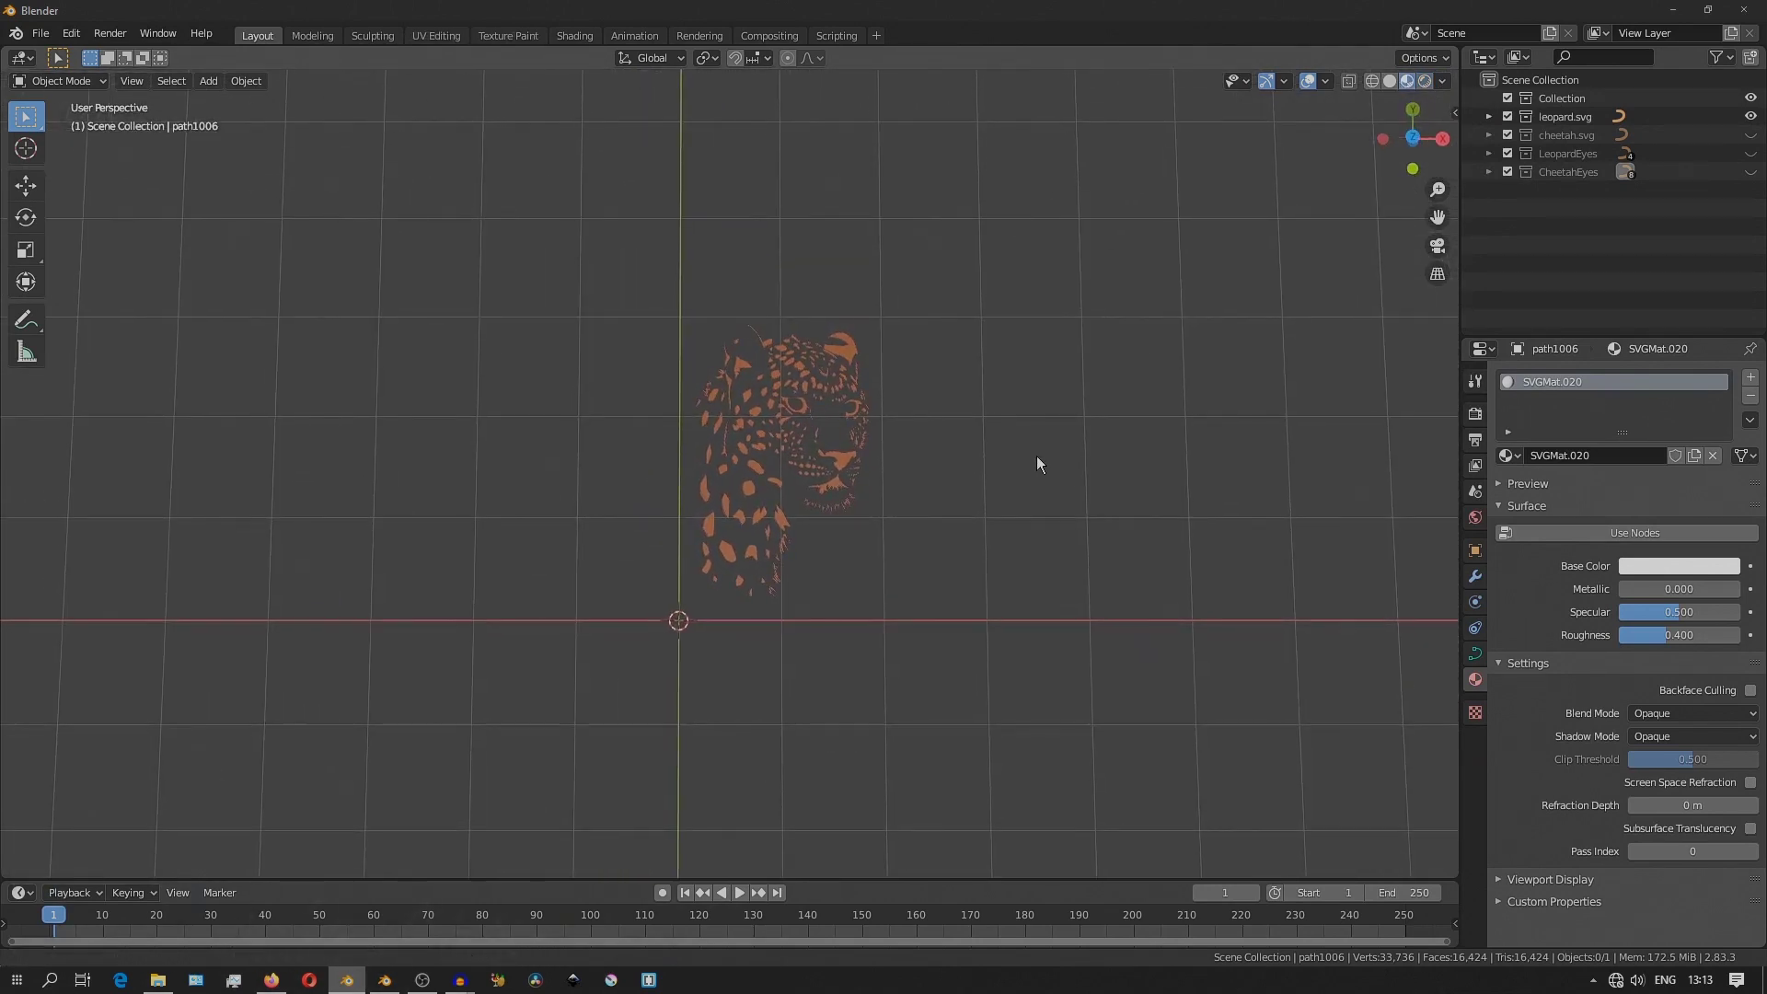
pyautogui.scroll(2, 1054, 423)
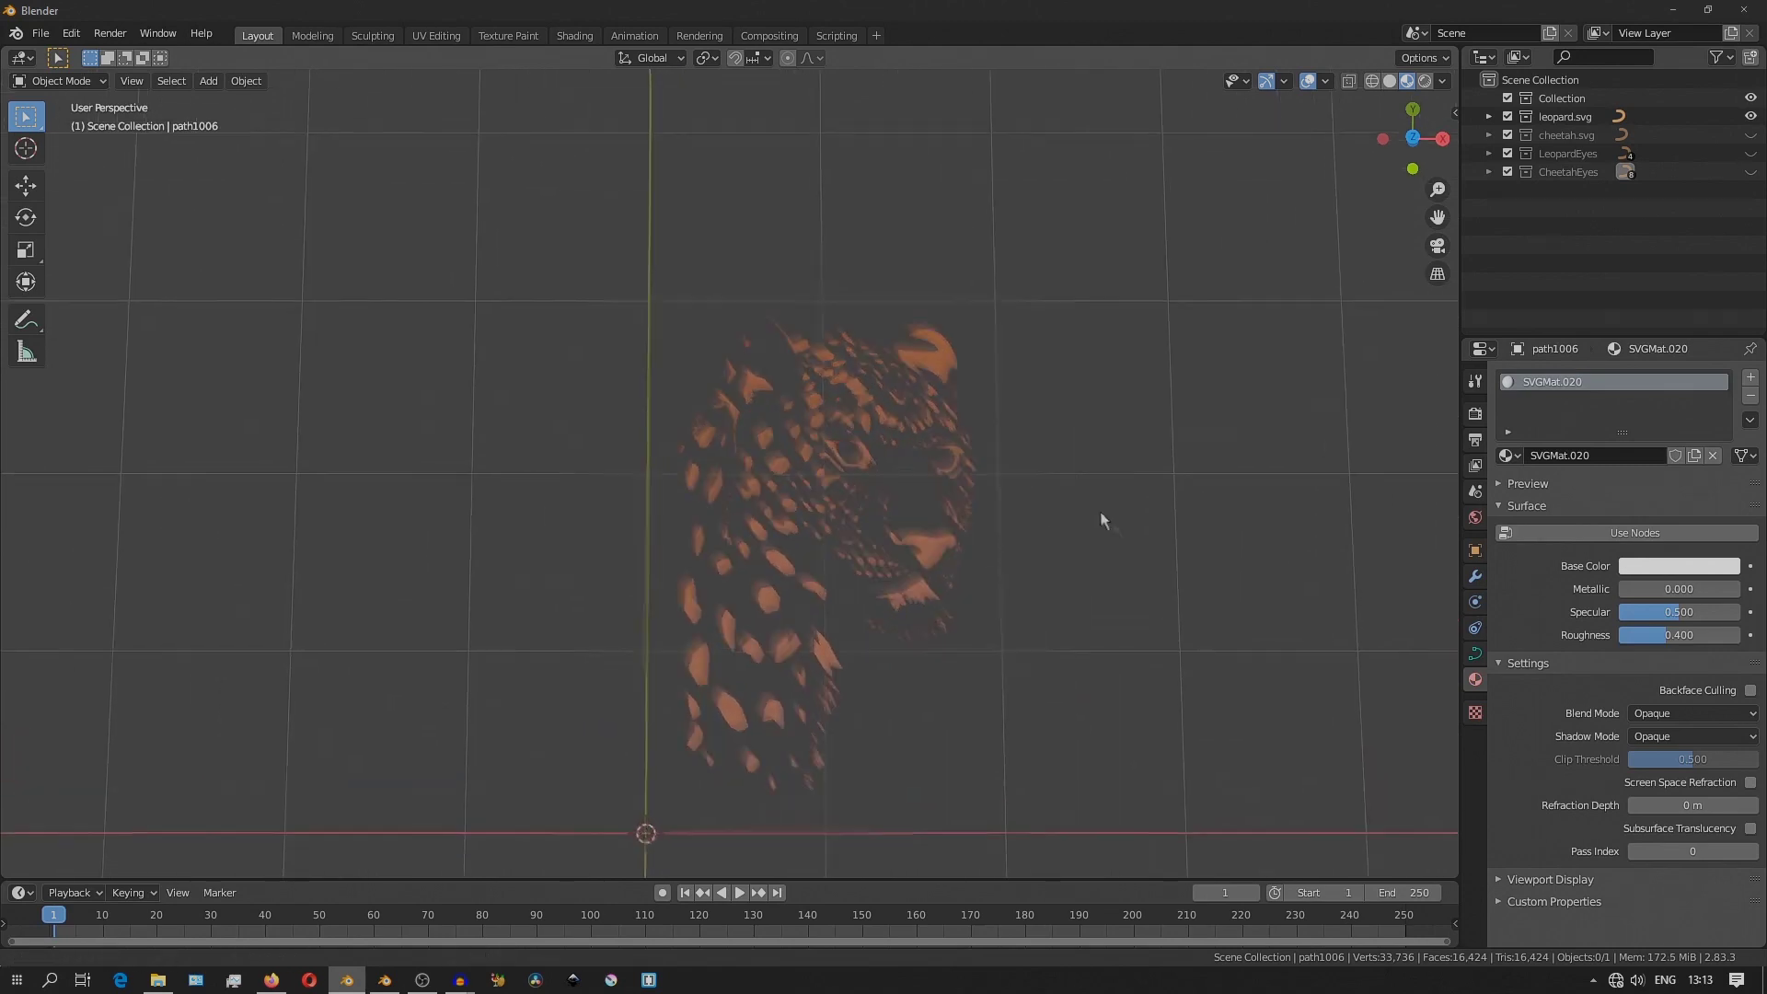
# Alternate the visibility of leopard.svg and cheetah.svg to compare how the two drawings line up, leaving cheetah.svg displayed.
pyautogui.click(1751, 117)
pyautogui.click(1751, 135)
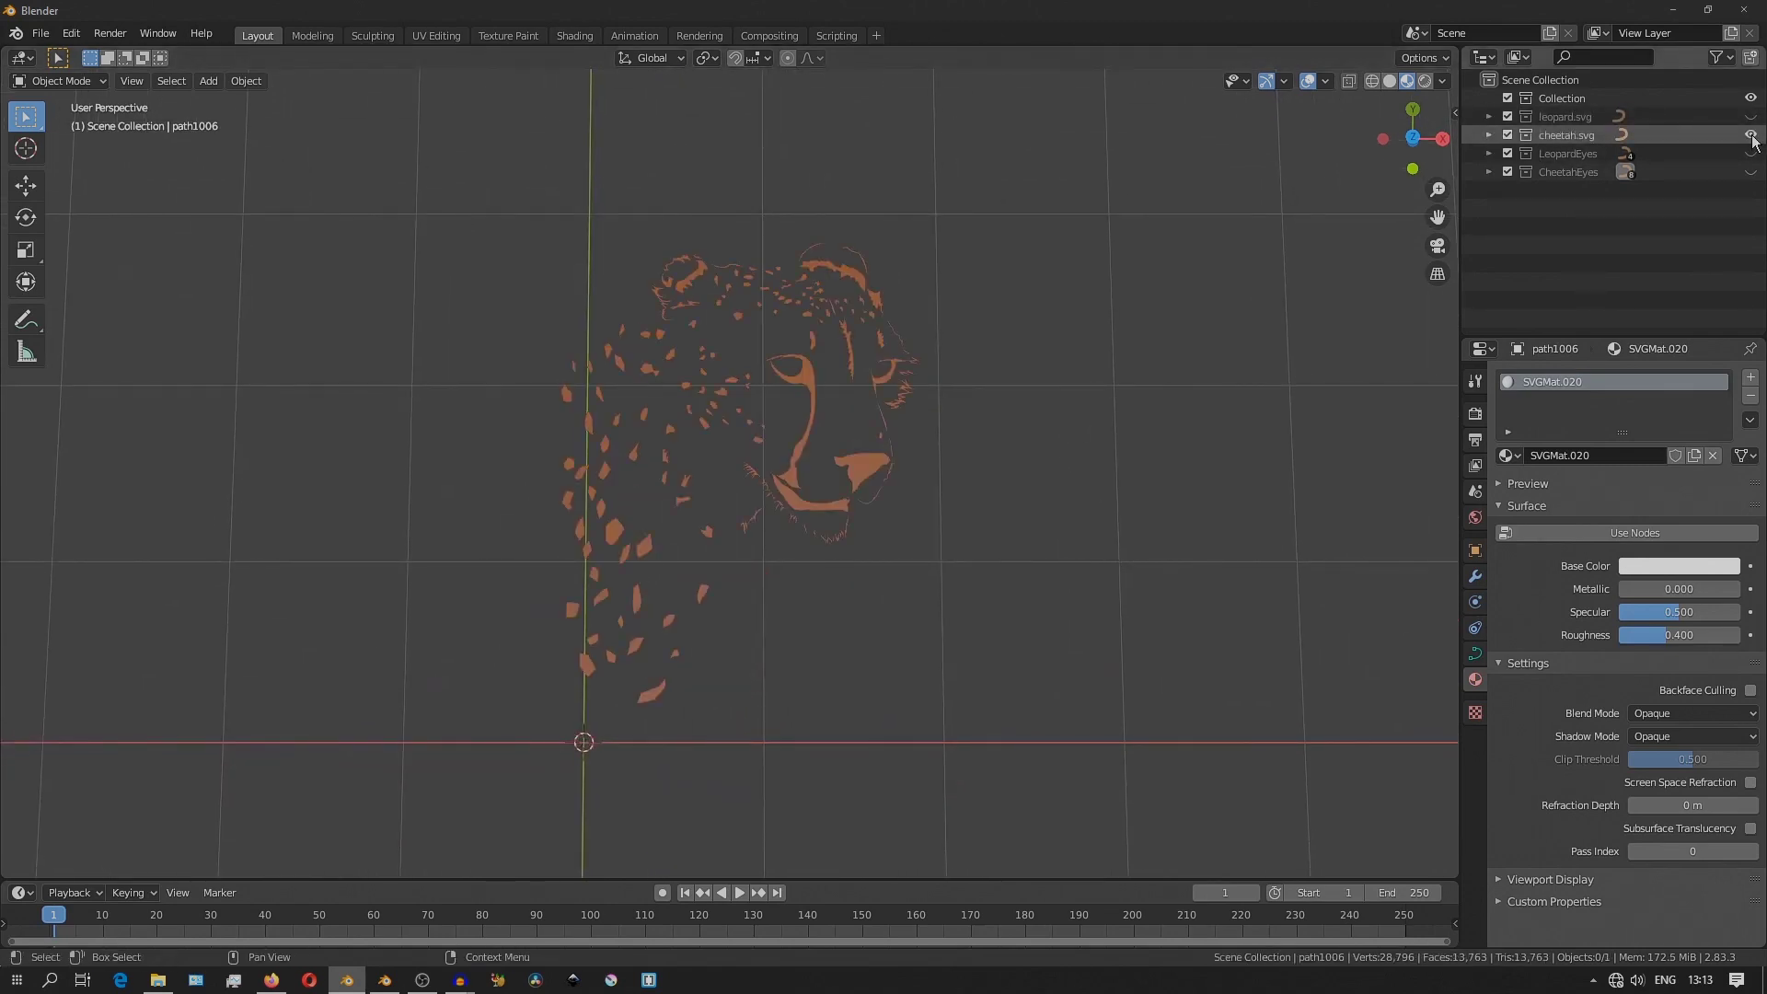
pyautogui.click(1750, 135)
pyautogui.click(1751, 117)
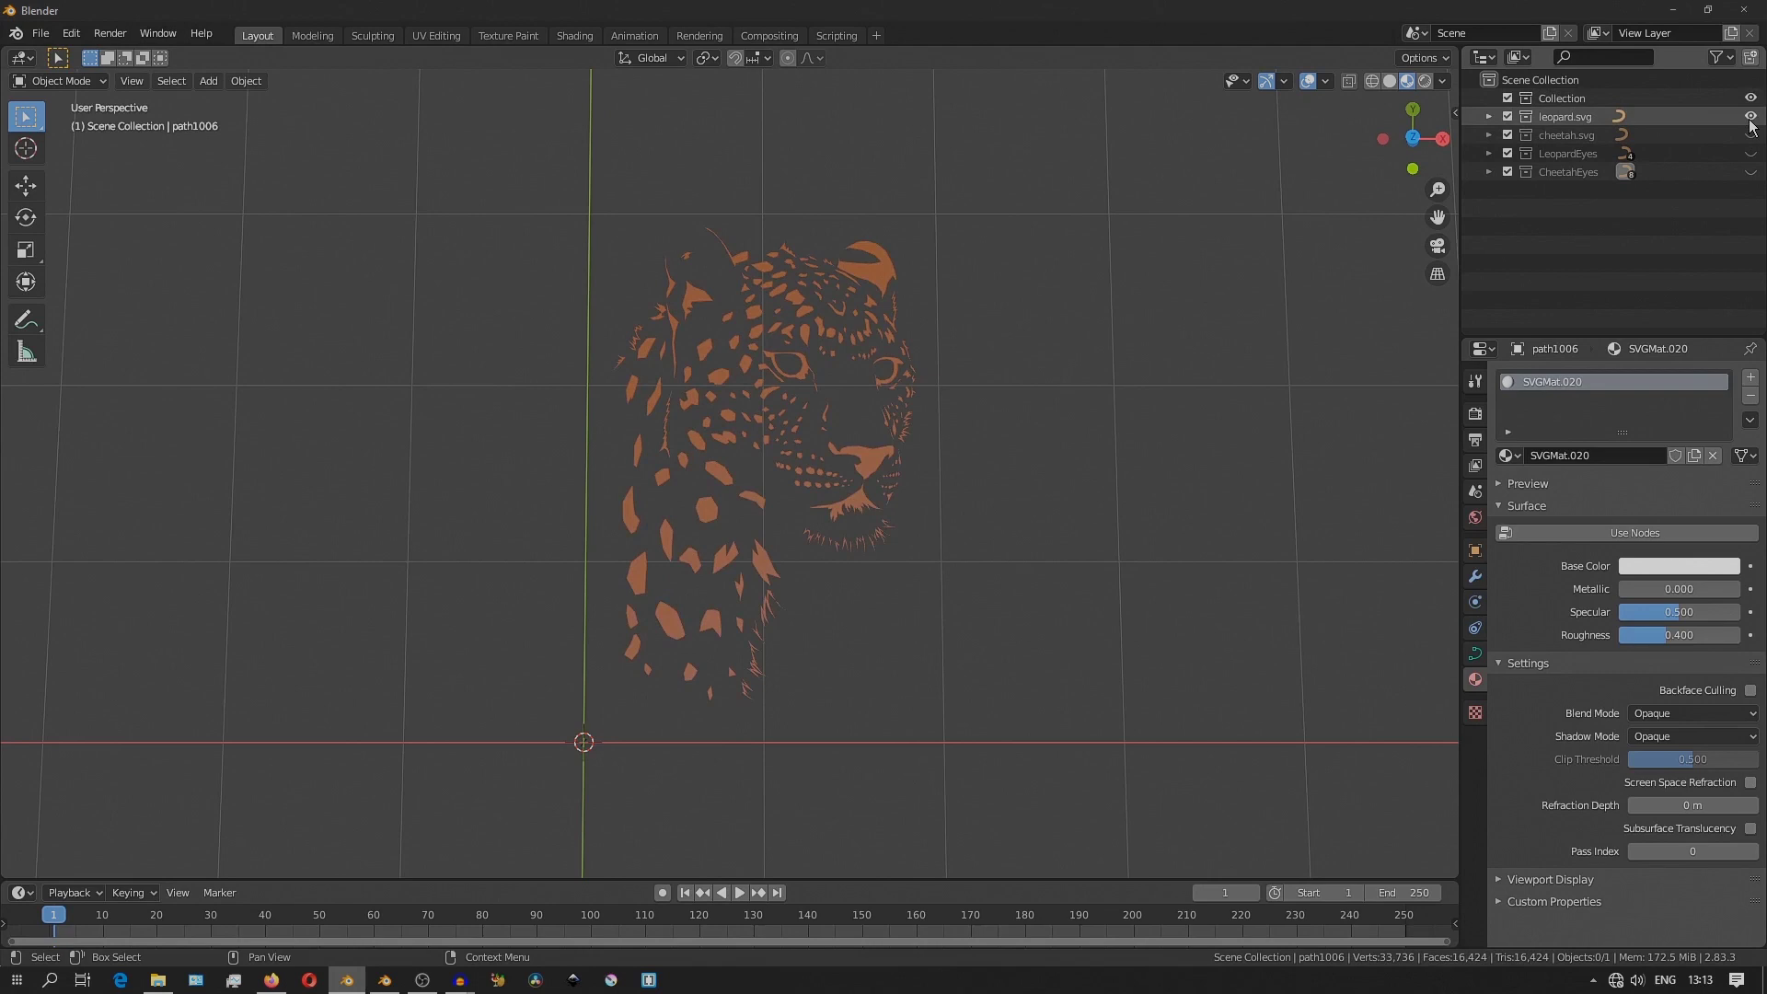
pyautogui.click(1751, 135)
pyautogui.click(1751, 118)
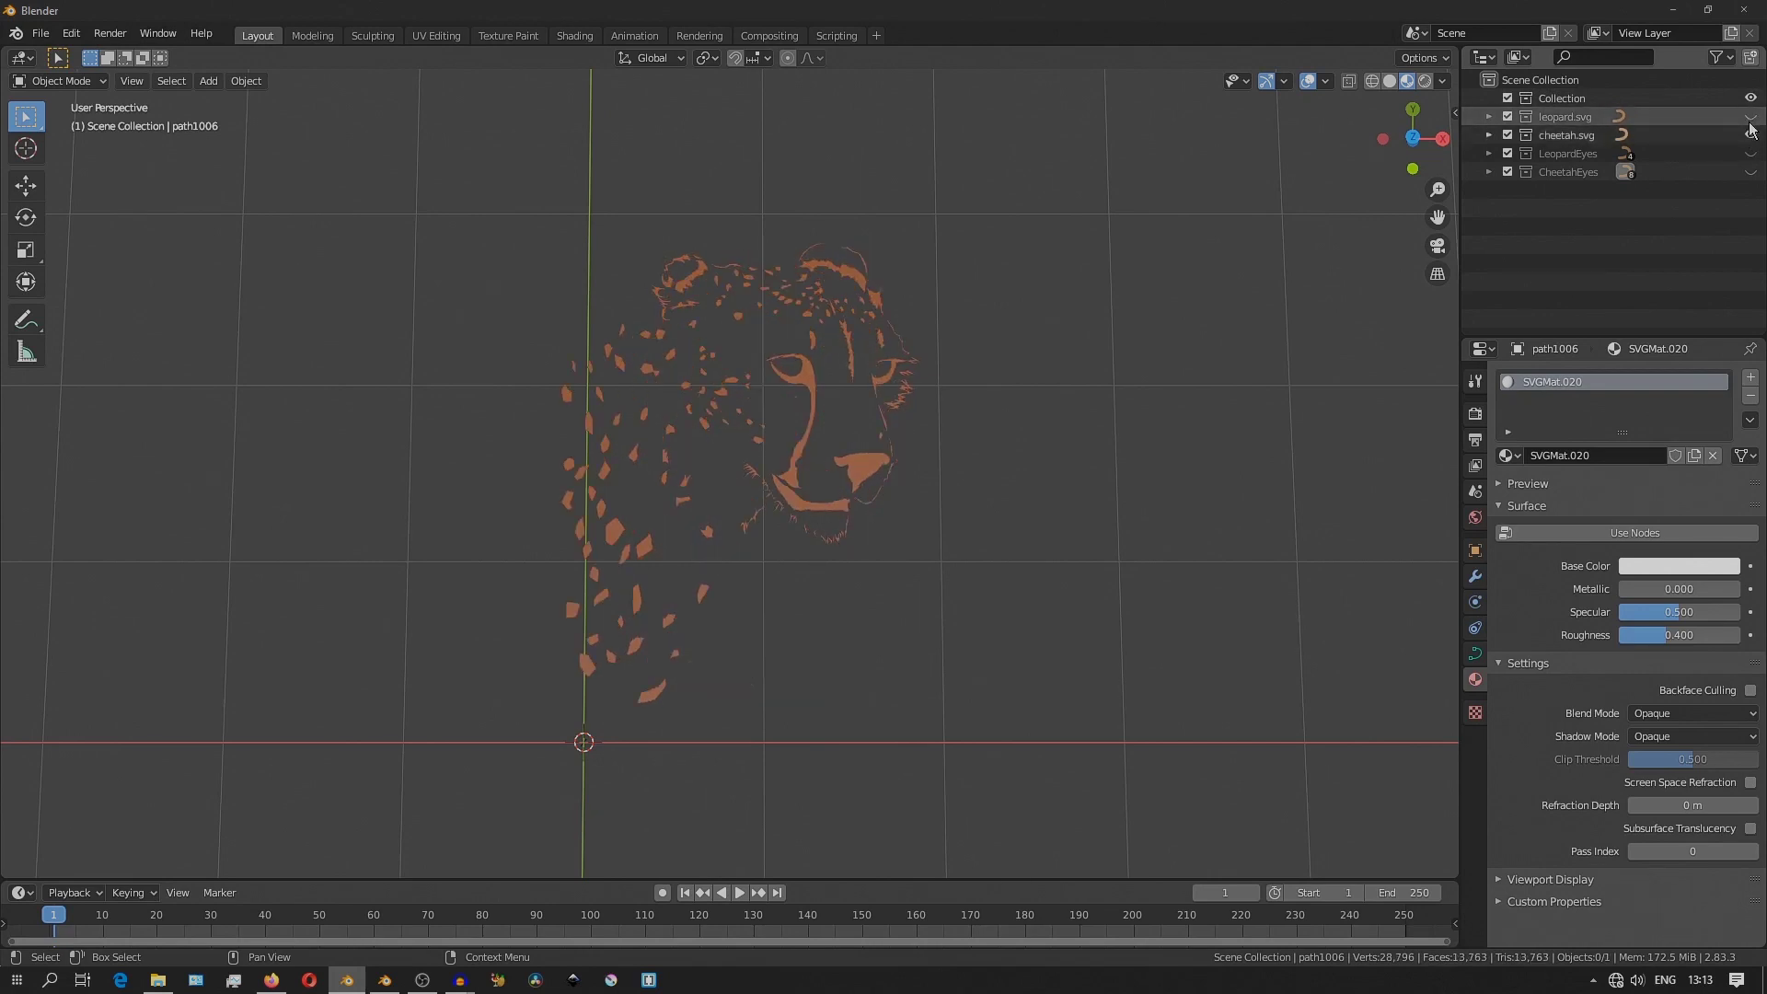
# Show leopard.svg together with cheetah.svg in the top view and select the leopard and the cheetah drawing in turn.
pyautogui.click(1750, 117)
pyautogui.press('KP_7')
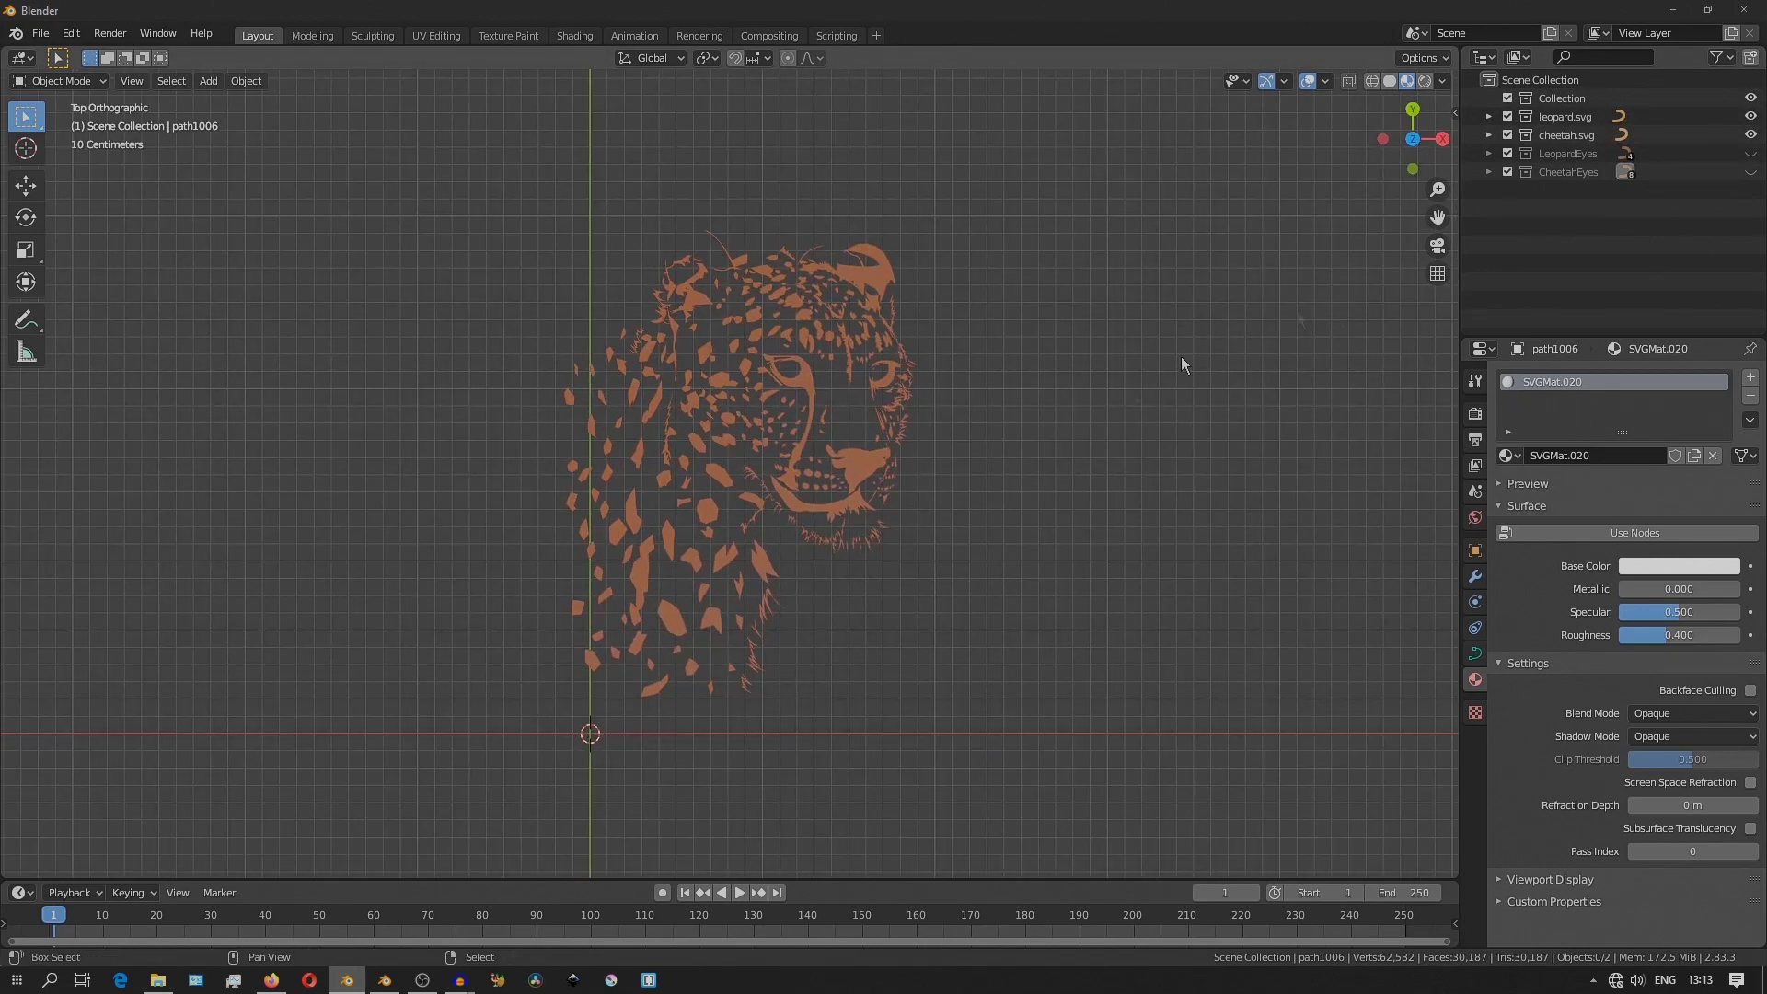
pyautogui.keyDown('shift'); pyautogui.moveTo(1031, 426); pyautogui.dragTo(975, 424, button='middle'); pyautogui.keyUp('shift')
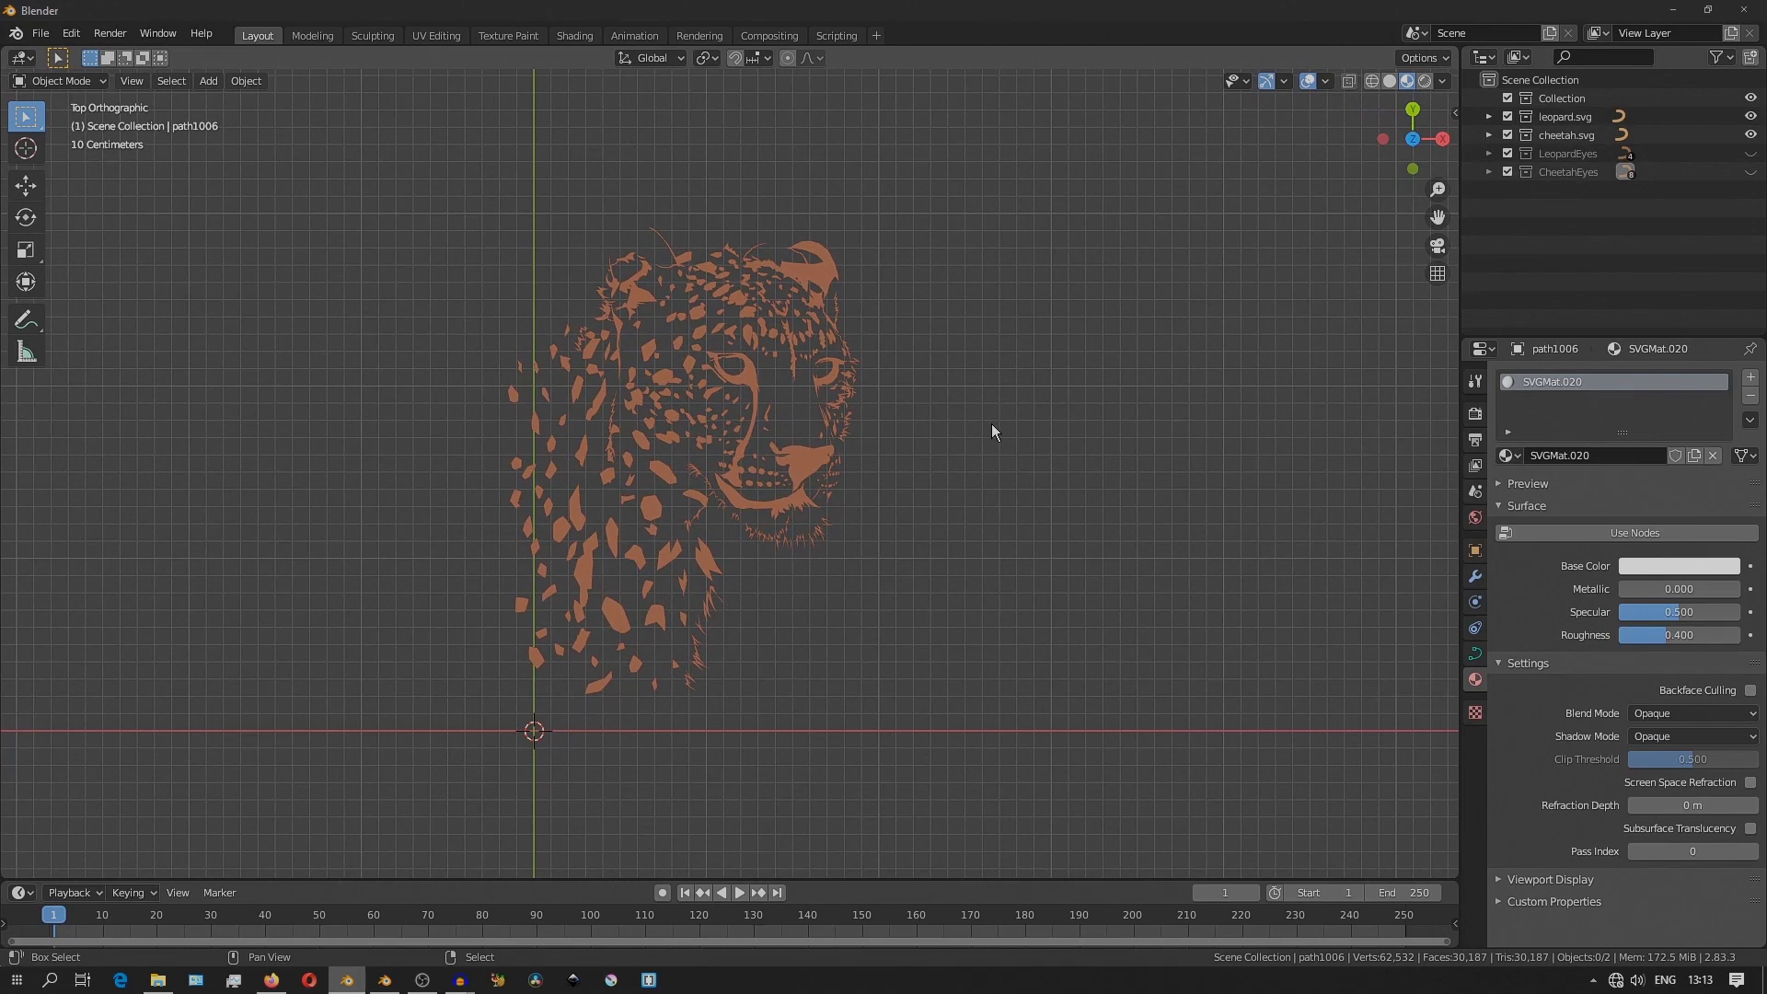
pyautogui.click(724, 624)
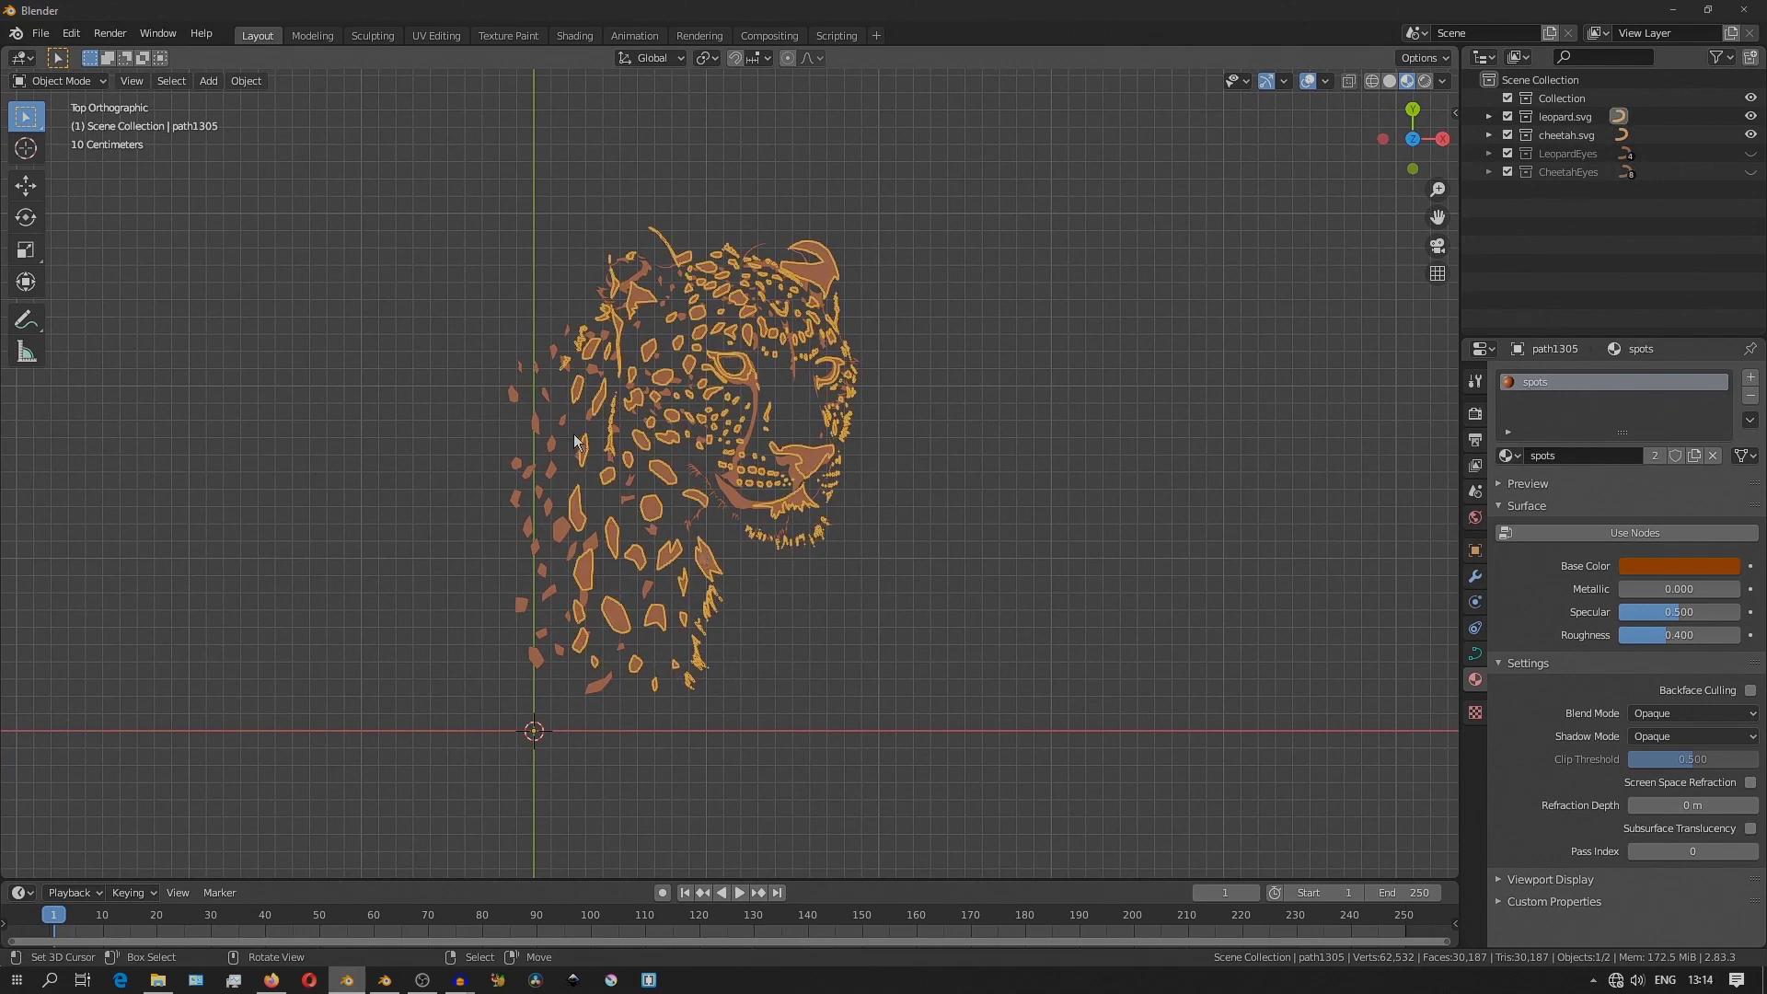
pyautogui.click(541, 432)
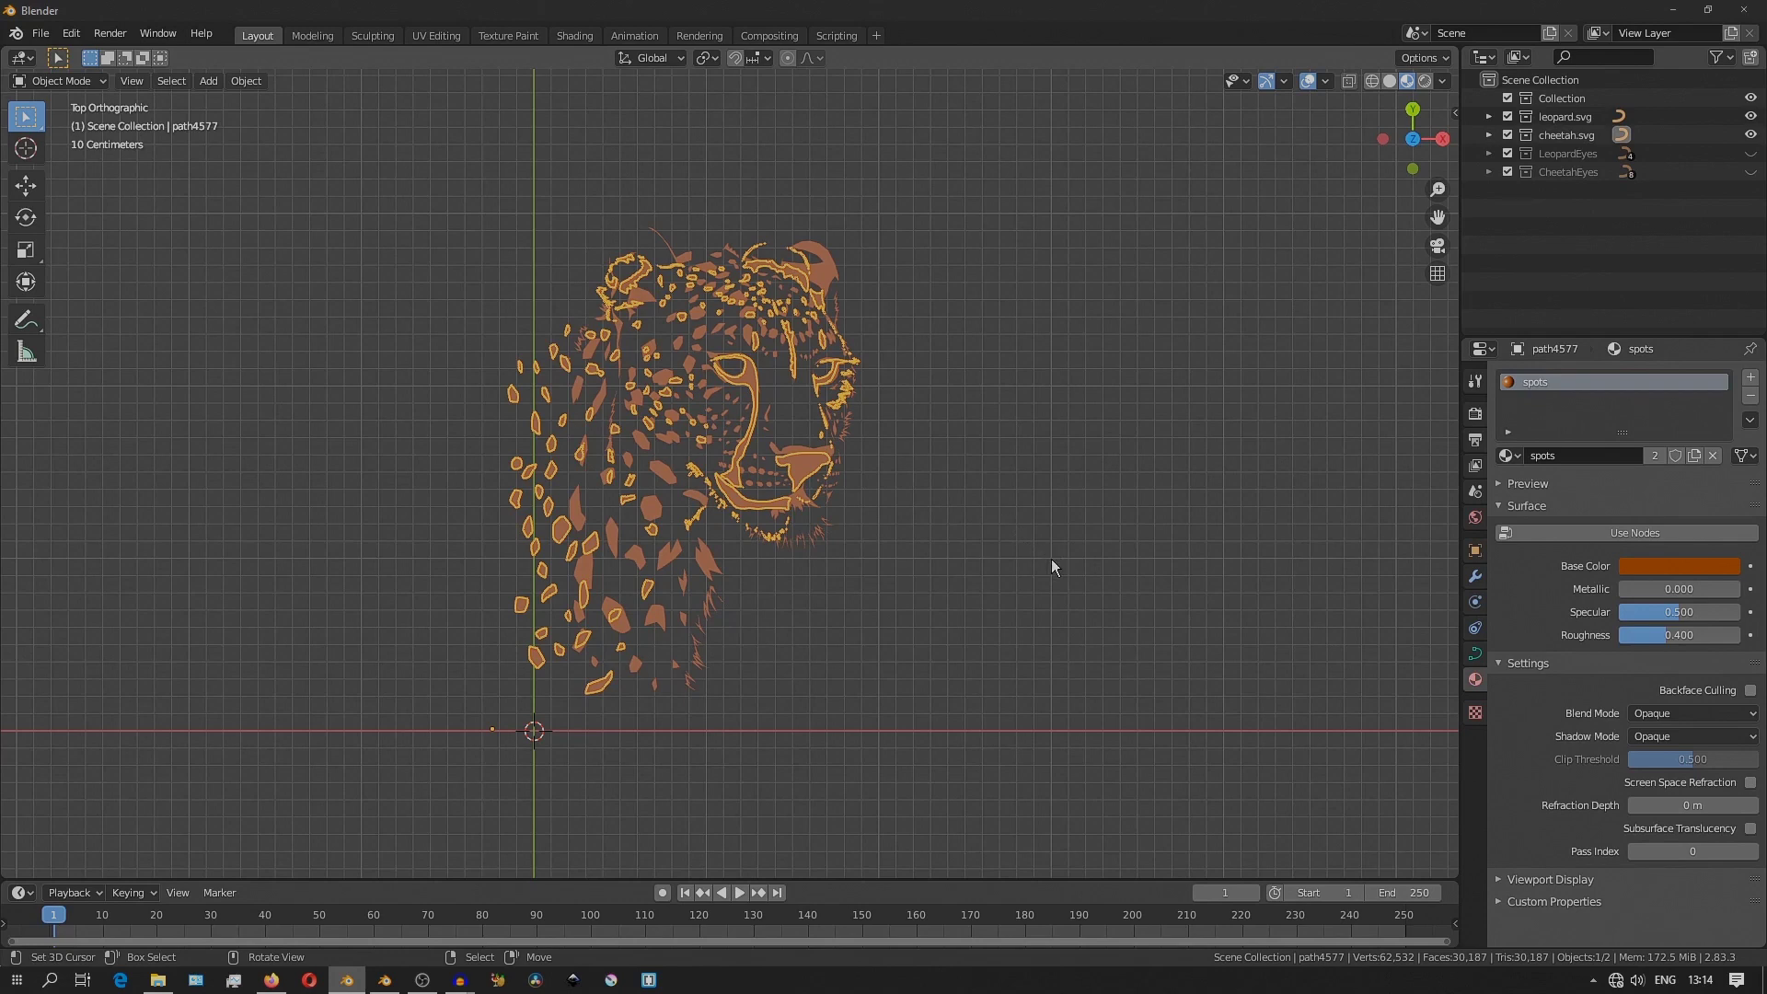
# Place the 3D cursor to the right of the drawings and add a Plain Axes empty there.
pyautogui.hotkey('shift', 'a')
pyautogui.moveTo(1051, 560)
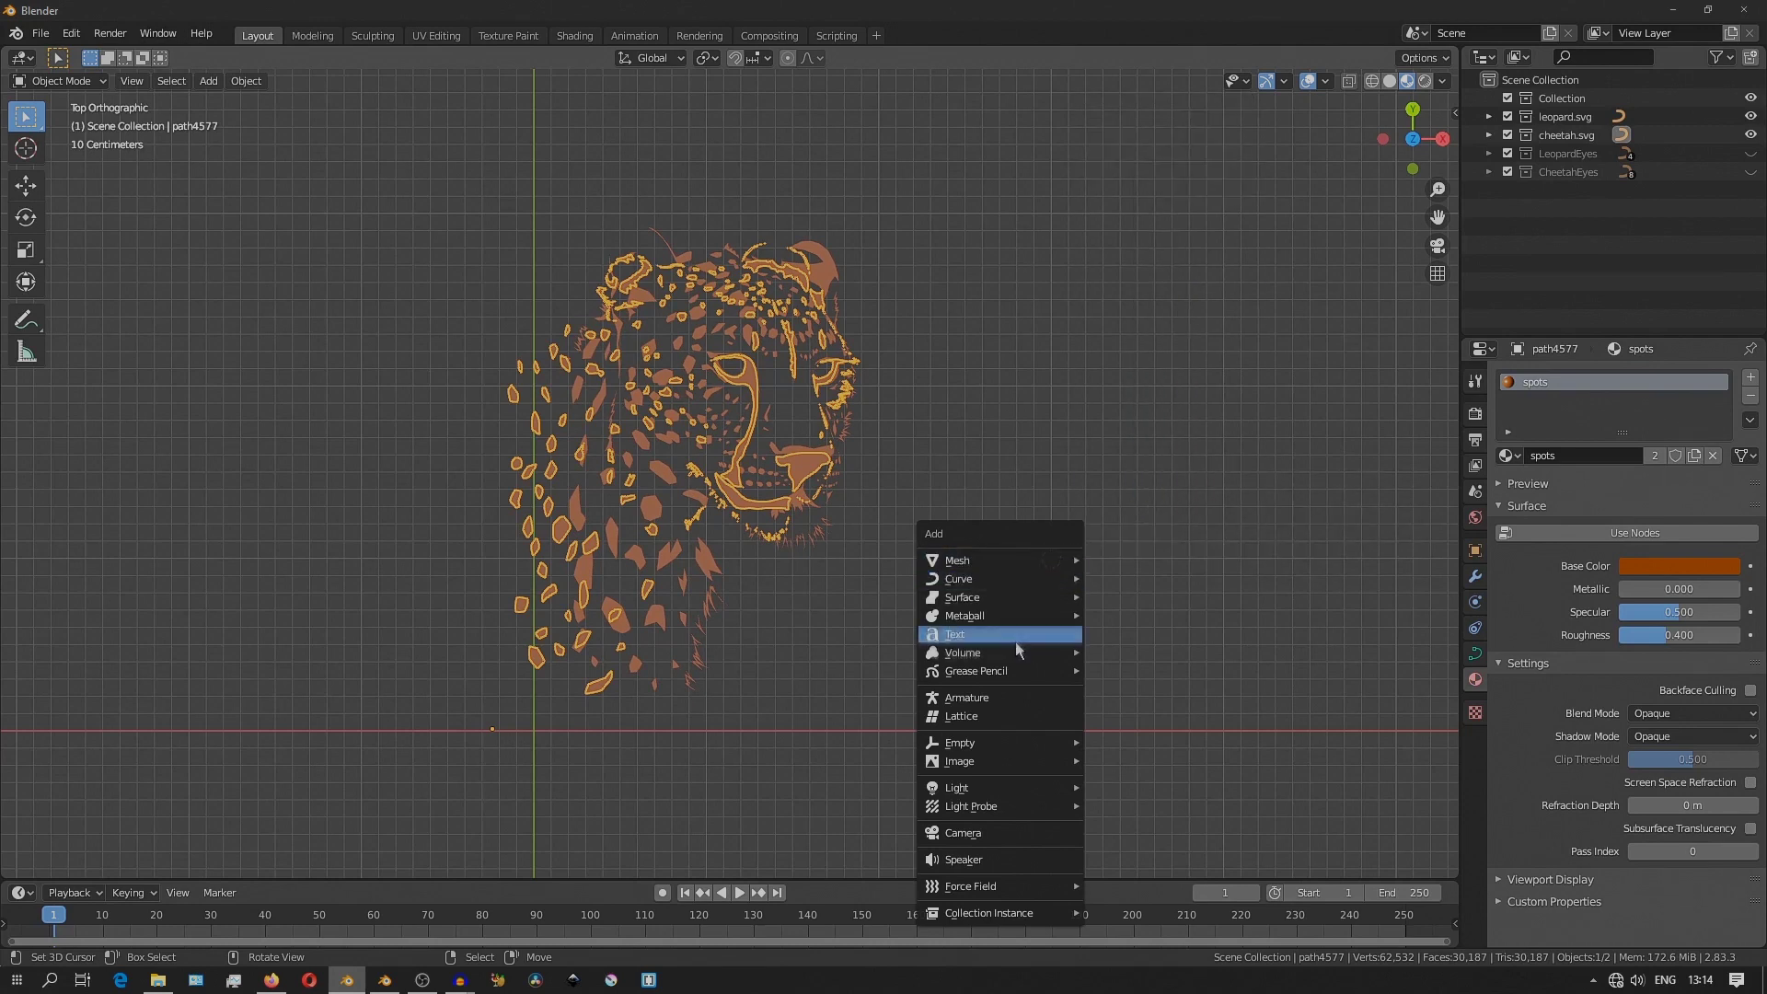
pyautogui.moveTo(1020, 743)
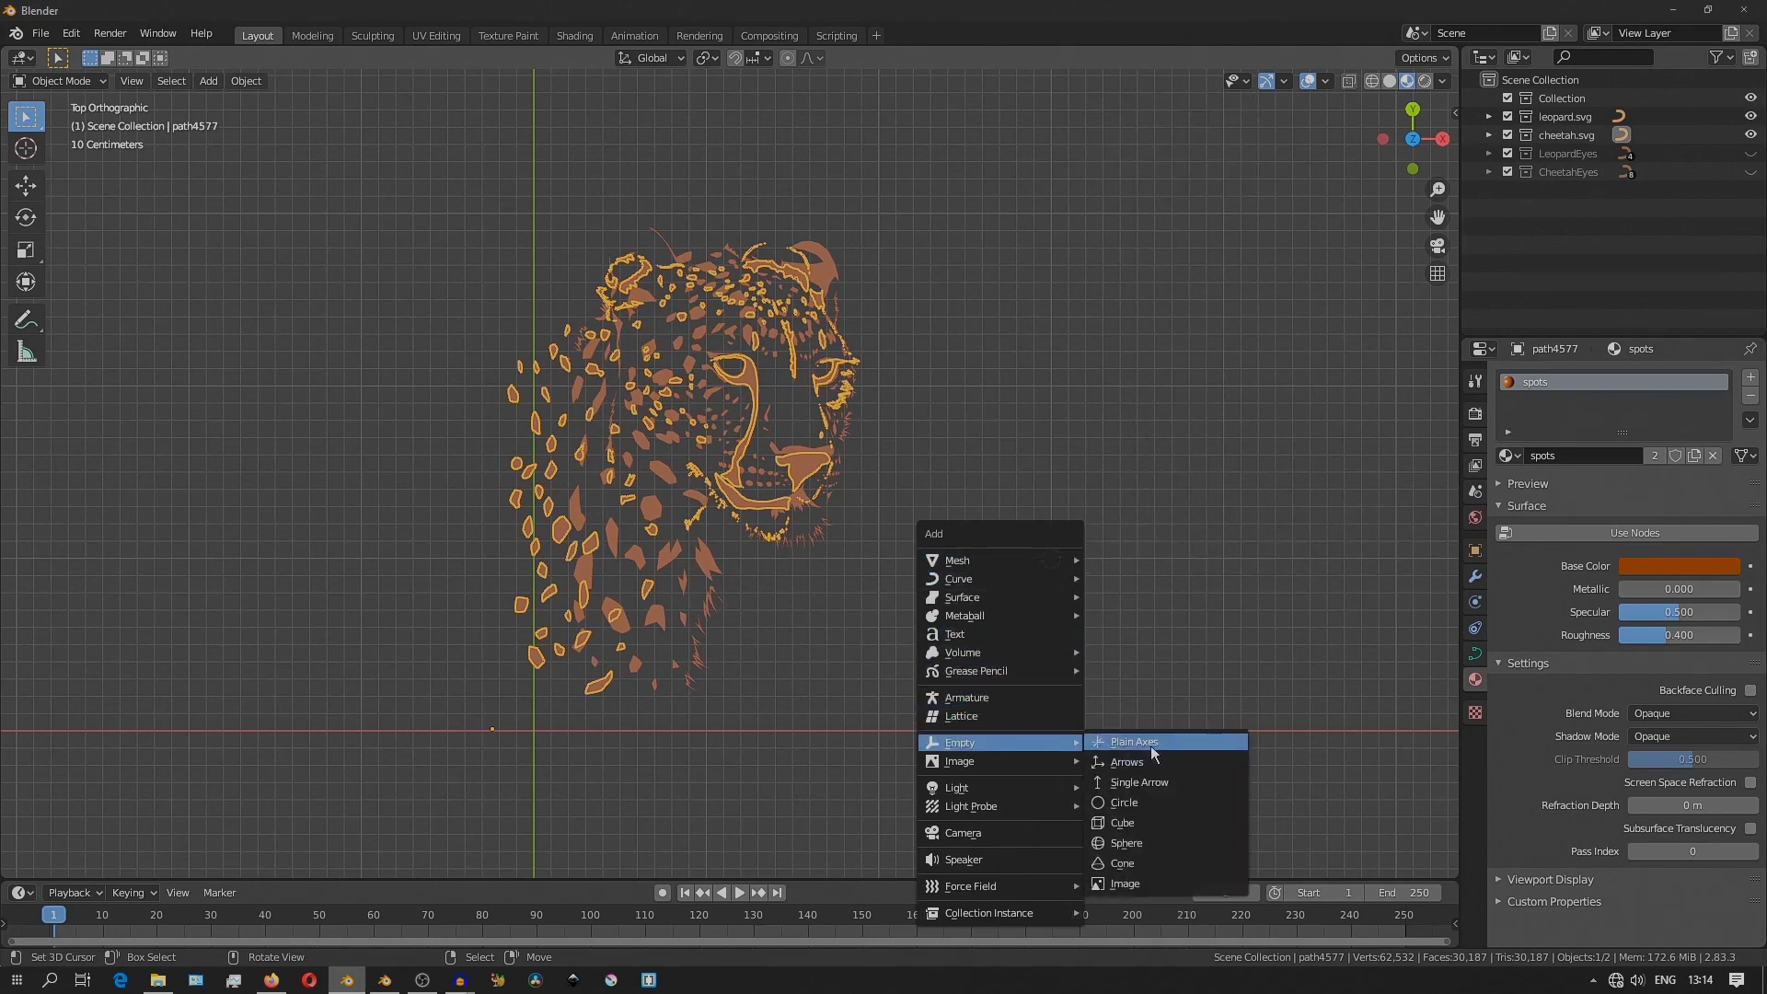
pyautogui.click(1151, 744)
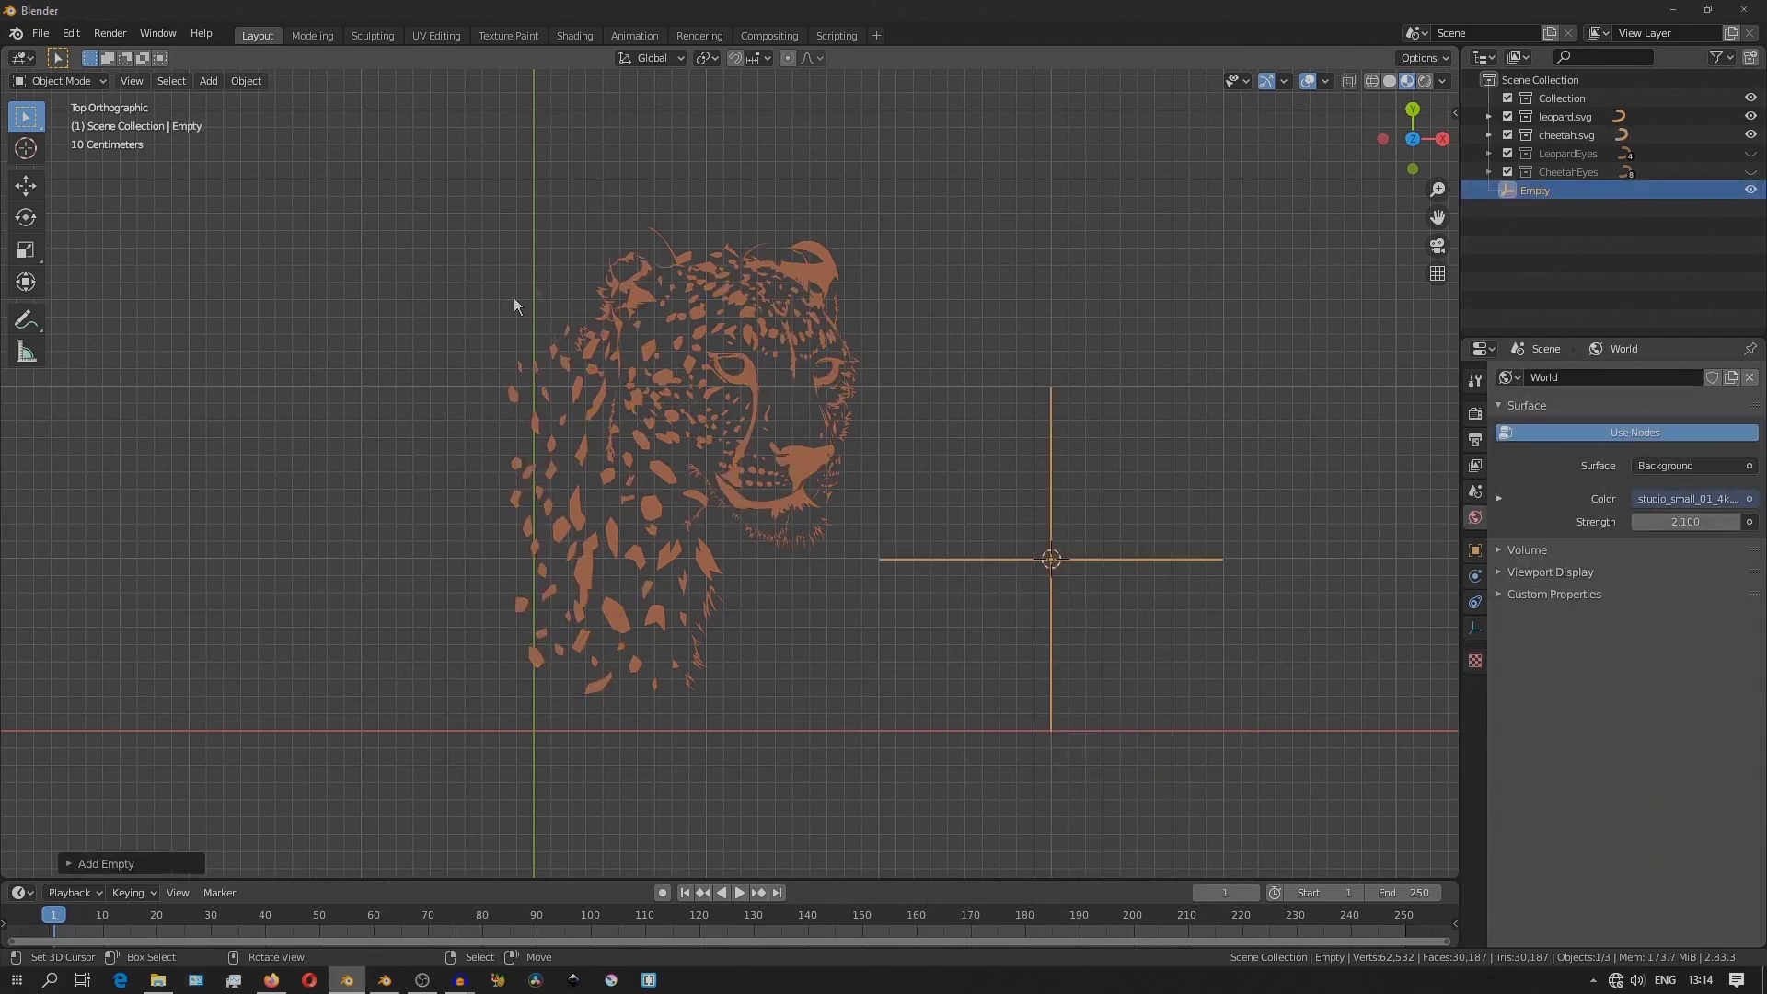
pyautogui.keyDown('shift'); pyautogui.moveTo(960, 553); pyautogui.dragTo(782, 502, button='middle'); pyautogui.keyUp('shift')
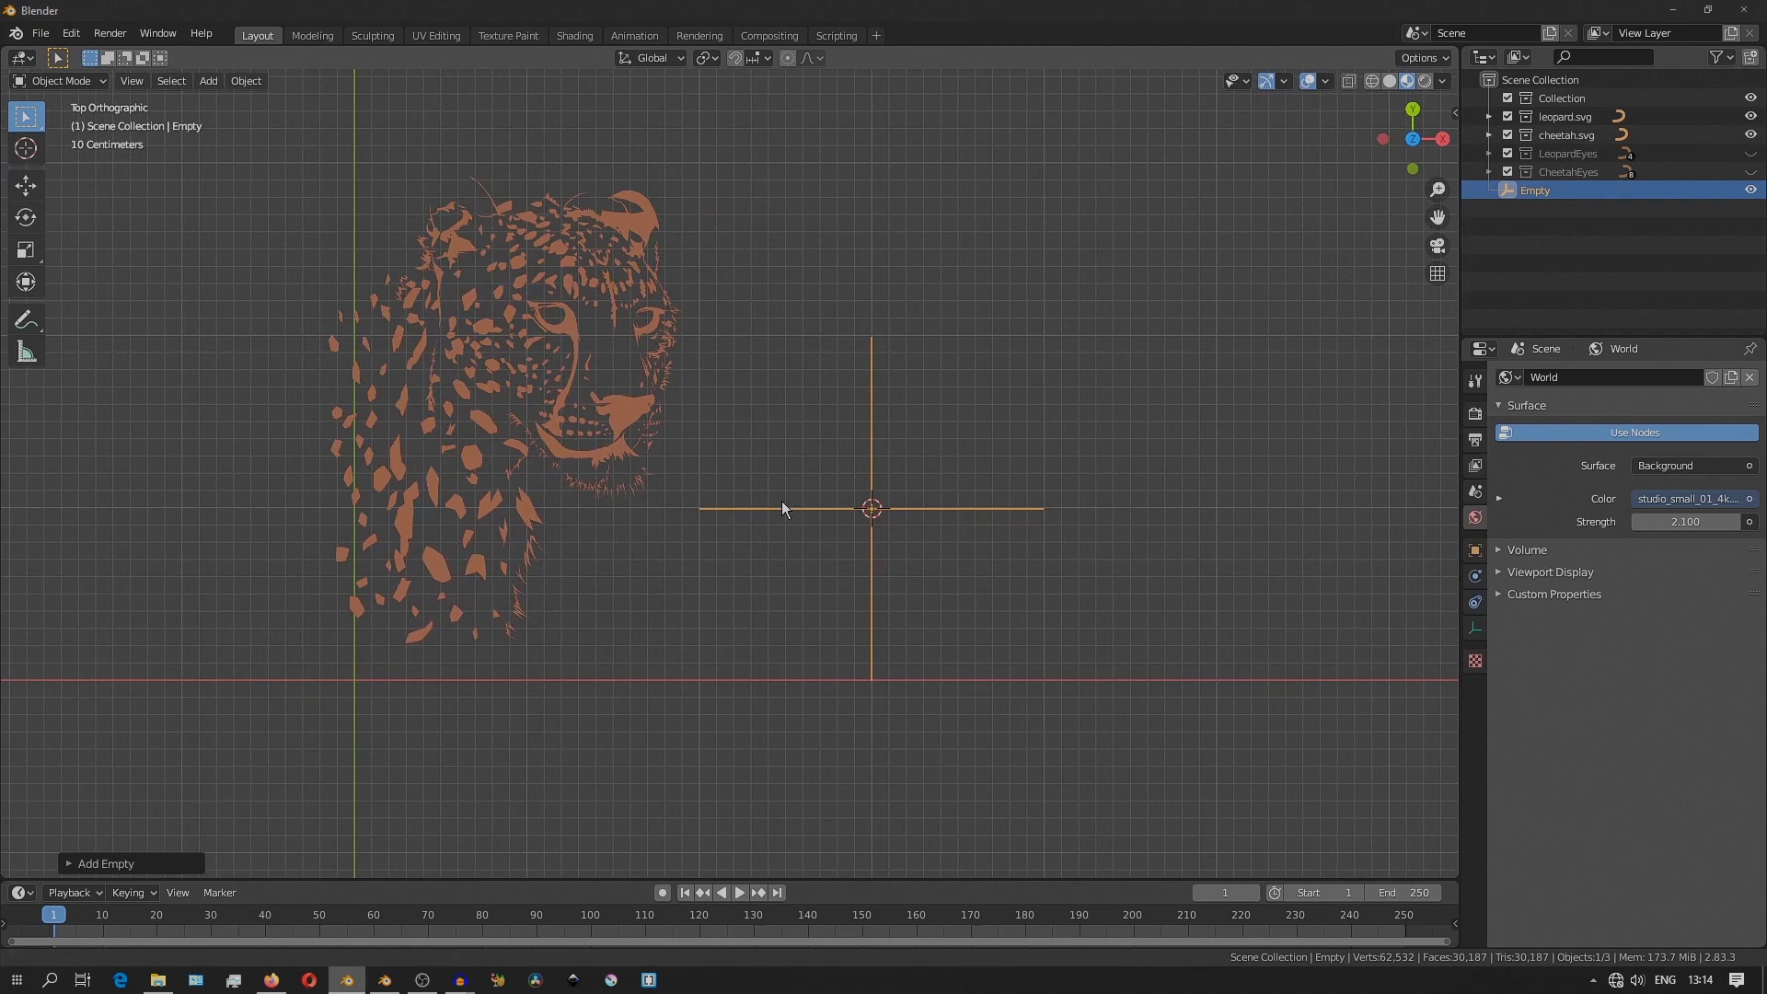
pyautogui.keyDown('shift'); pyautogui.moveTo(687, 465); pyautogui.dragTo(885, 493, button='middle'); pyautogui.keyUp('shift')
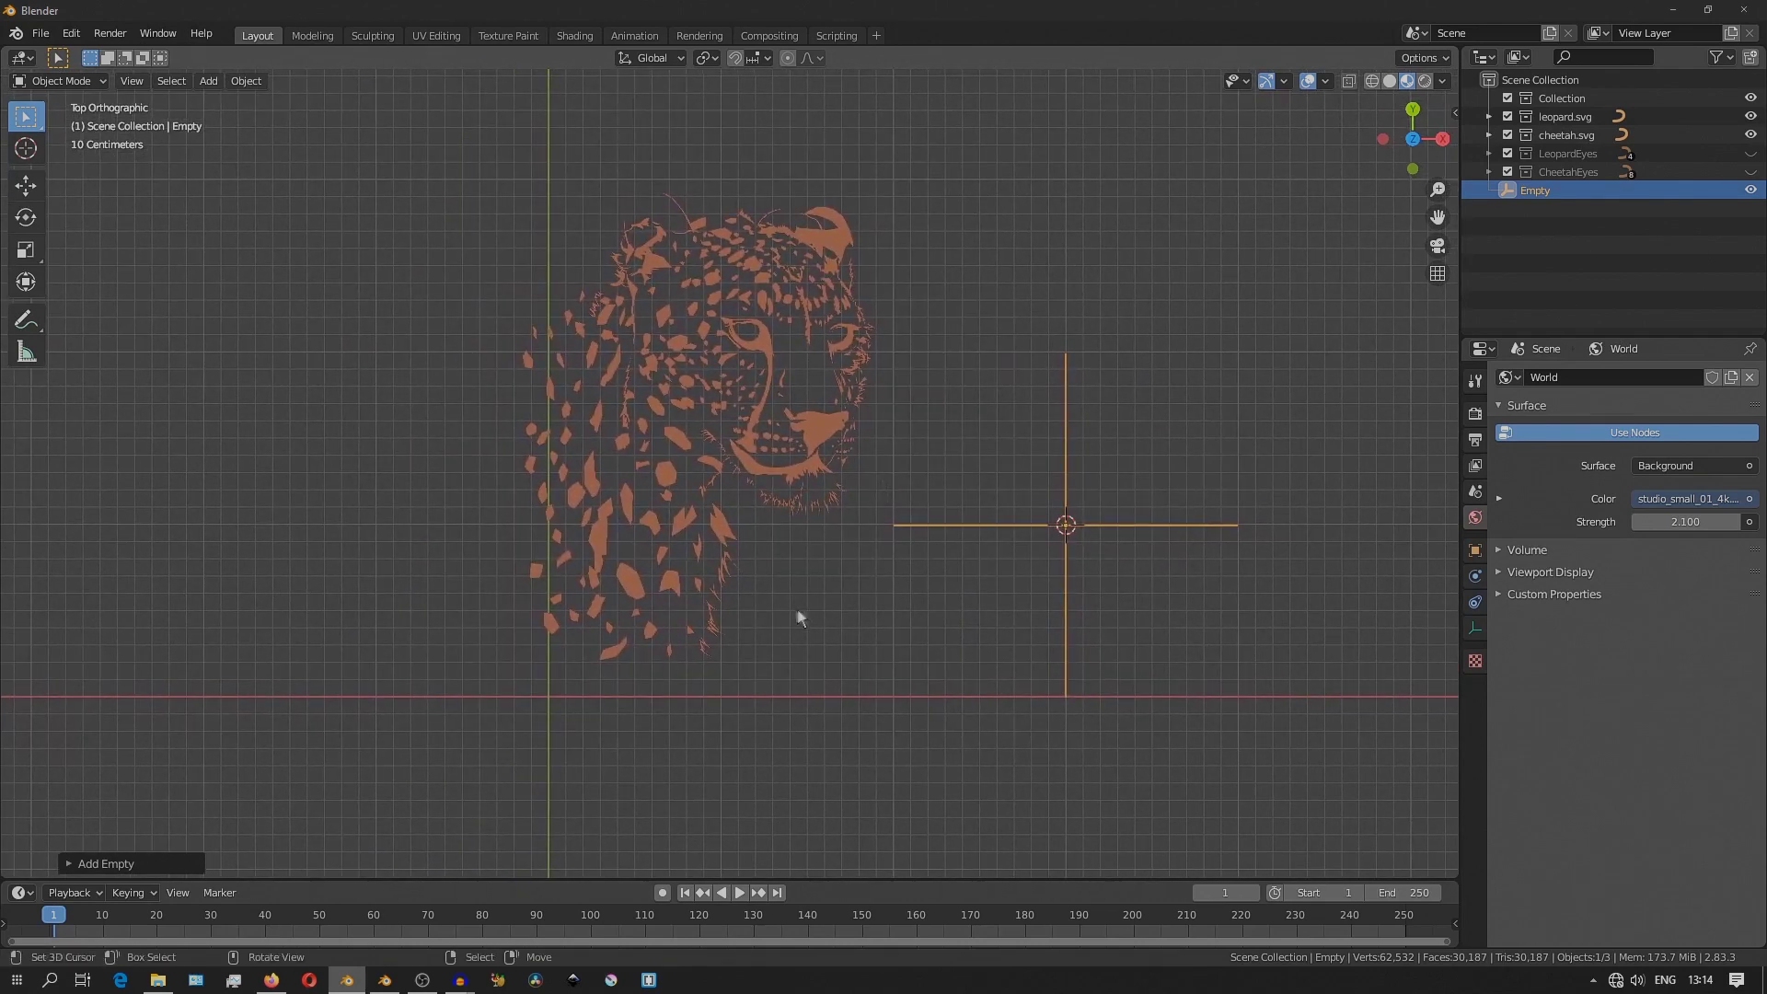
# Give the leopard drawing a Copy Rotation constraint targeting the Empty, limited to the Y axis.
pyautogui.click(723, 532)
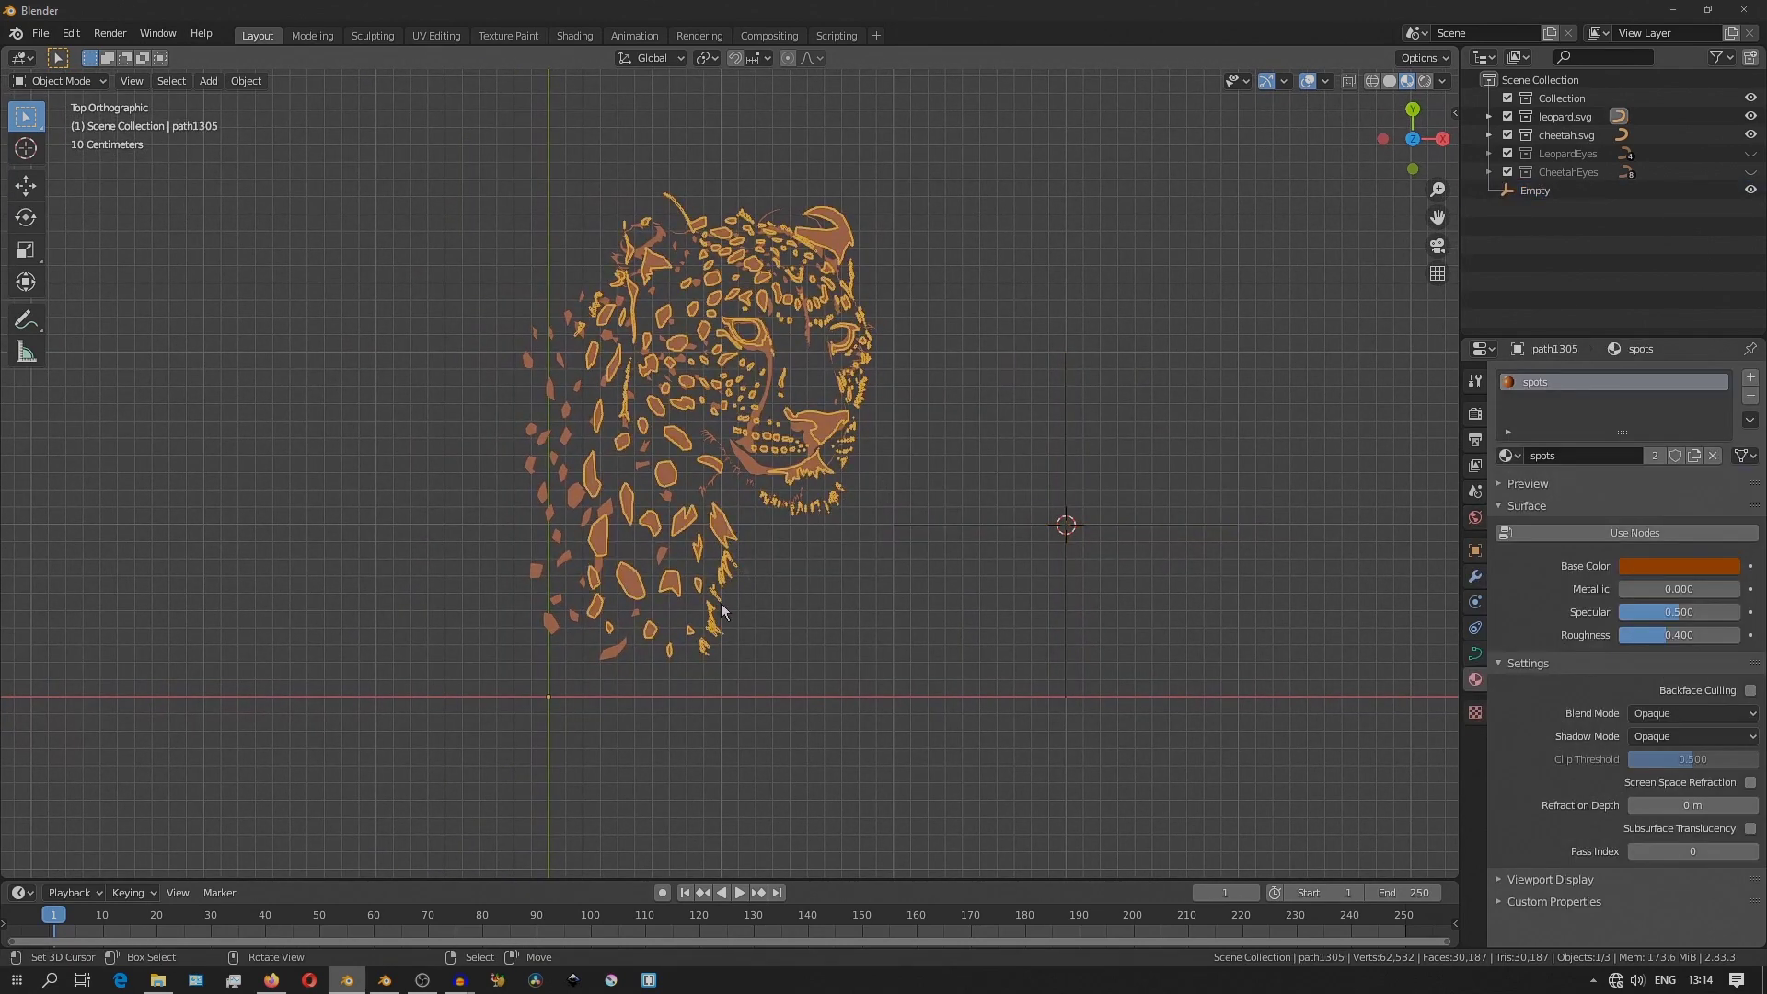
pyautogui.click(1476, 603)
pyautogui.click(1475, 633)
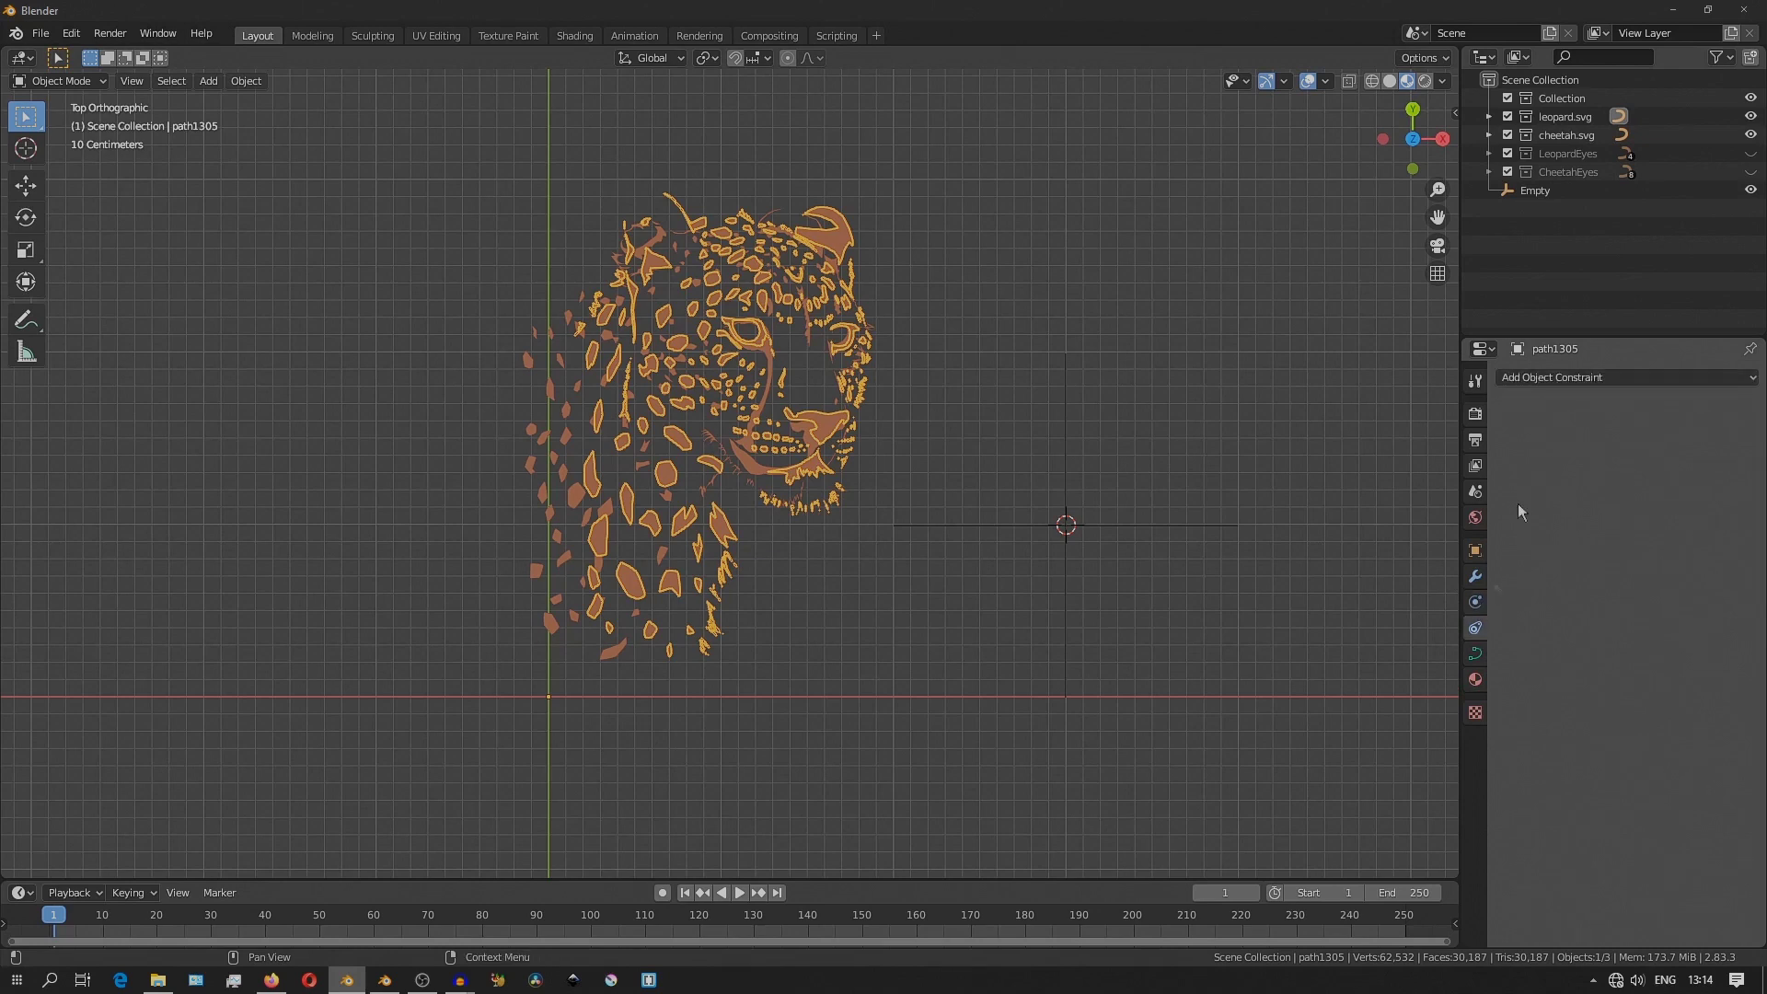
pyautogui.click(1556, 378)
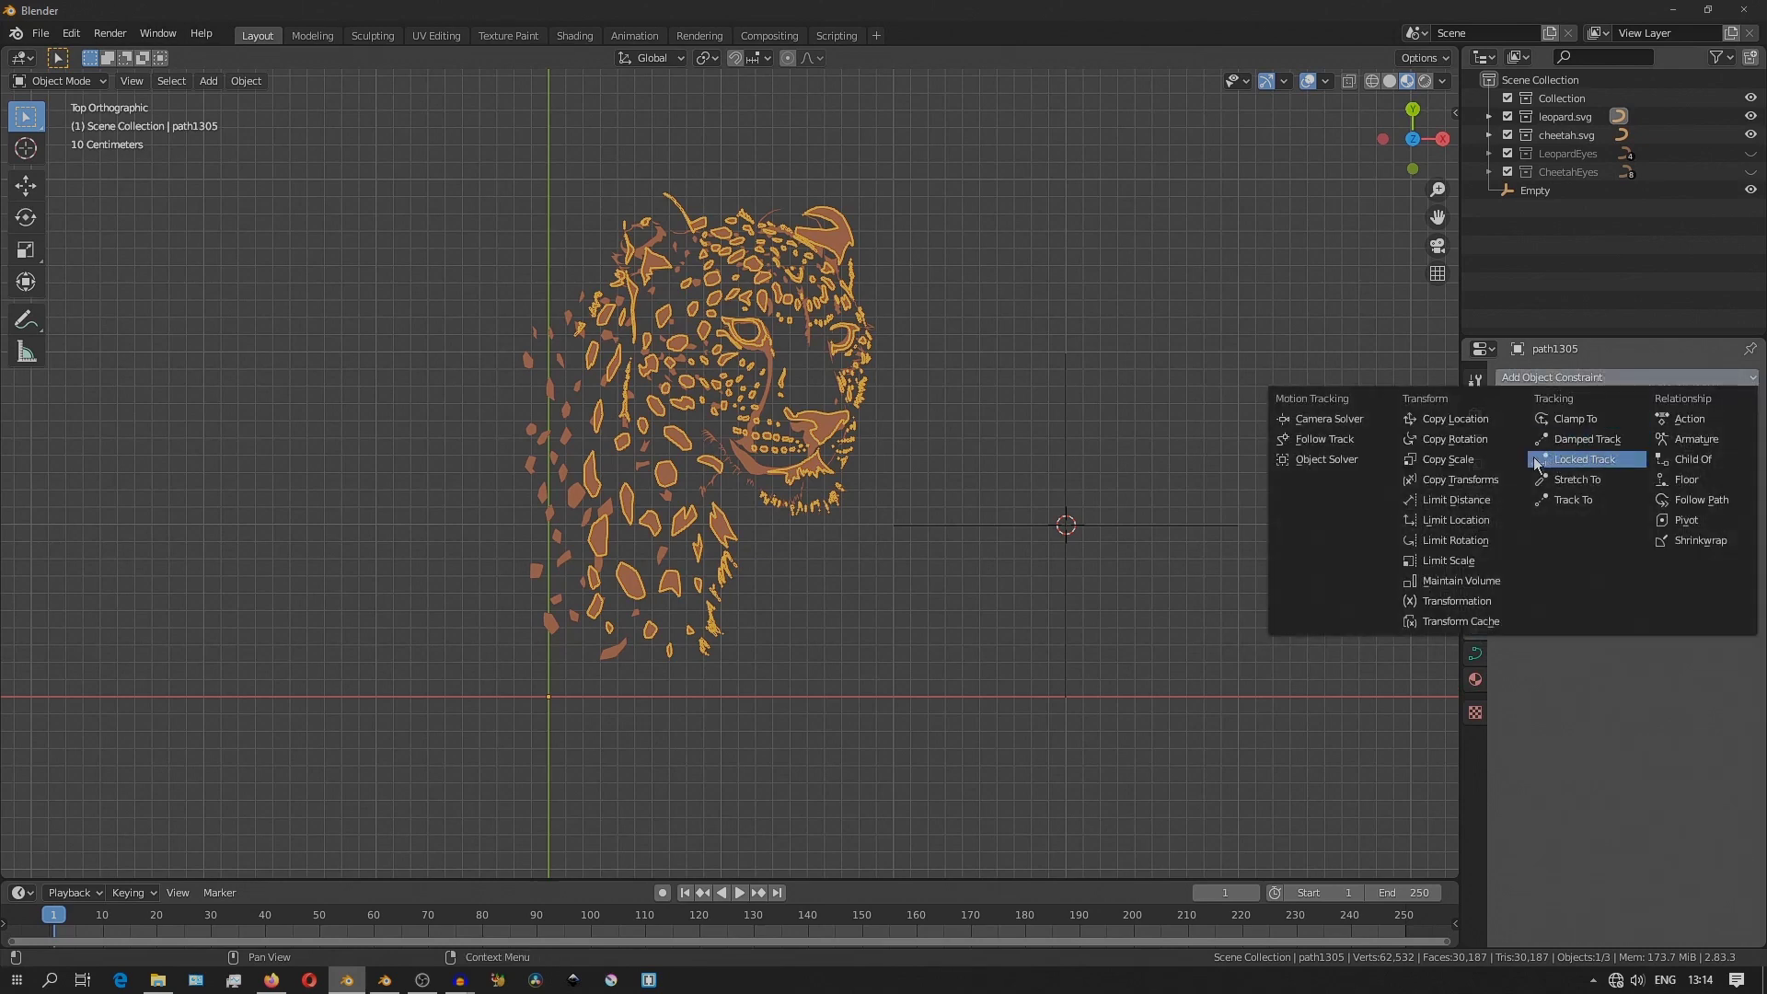
pyautogui.click(1476, 439)
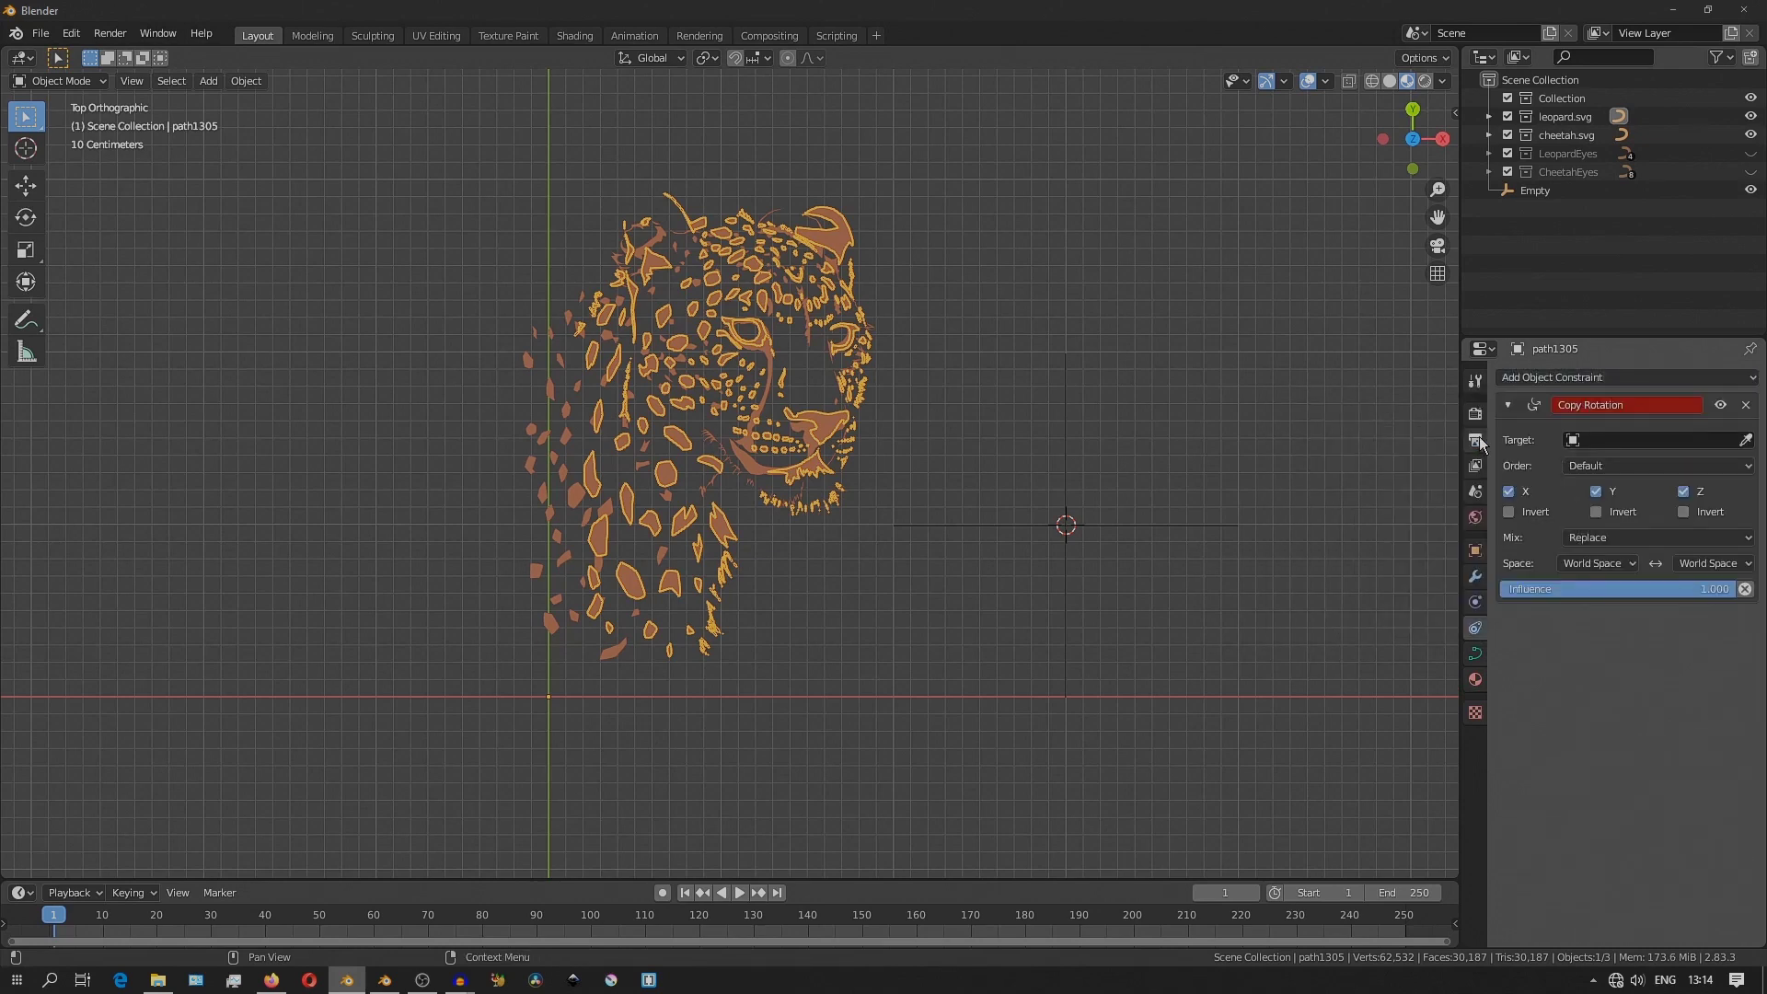
pyautogui.click(1744, 440)
pyautogui.click(1072, 486)
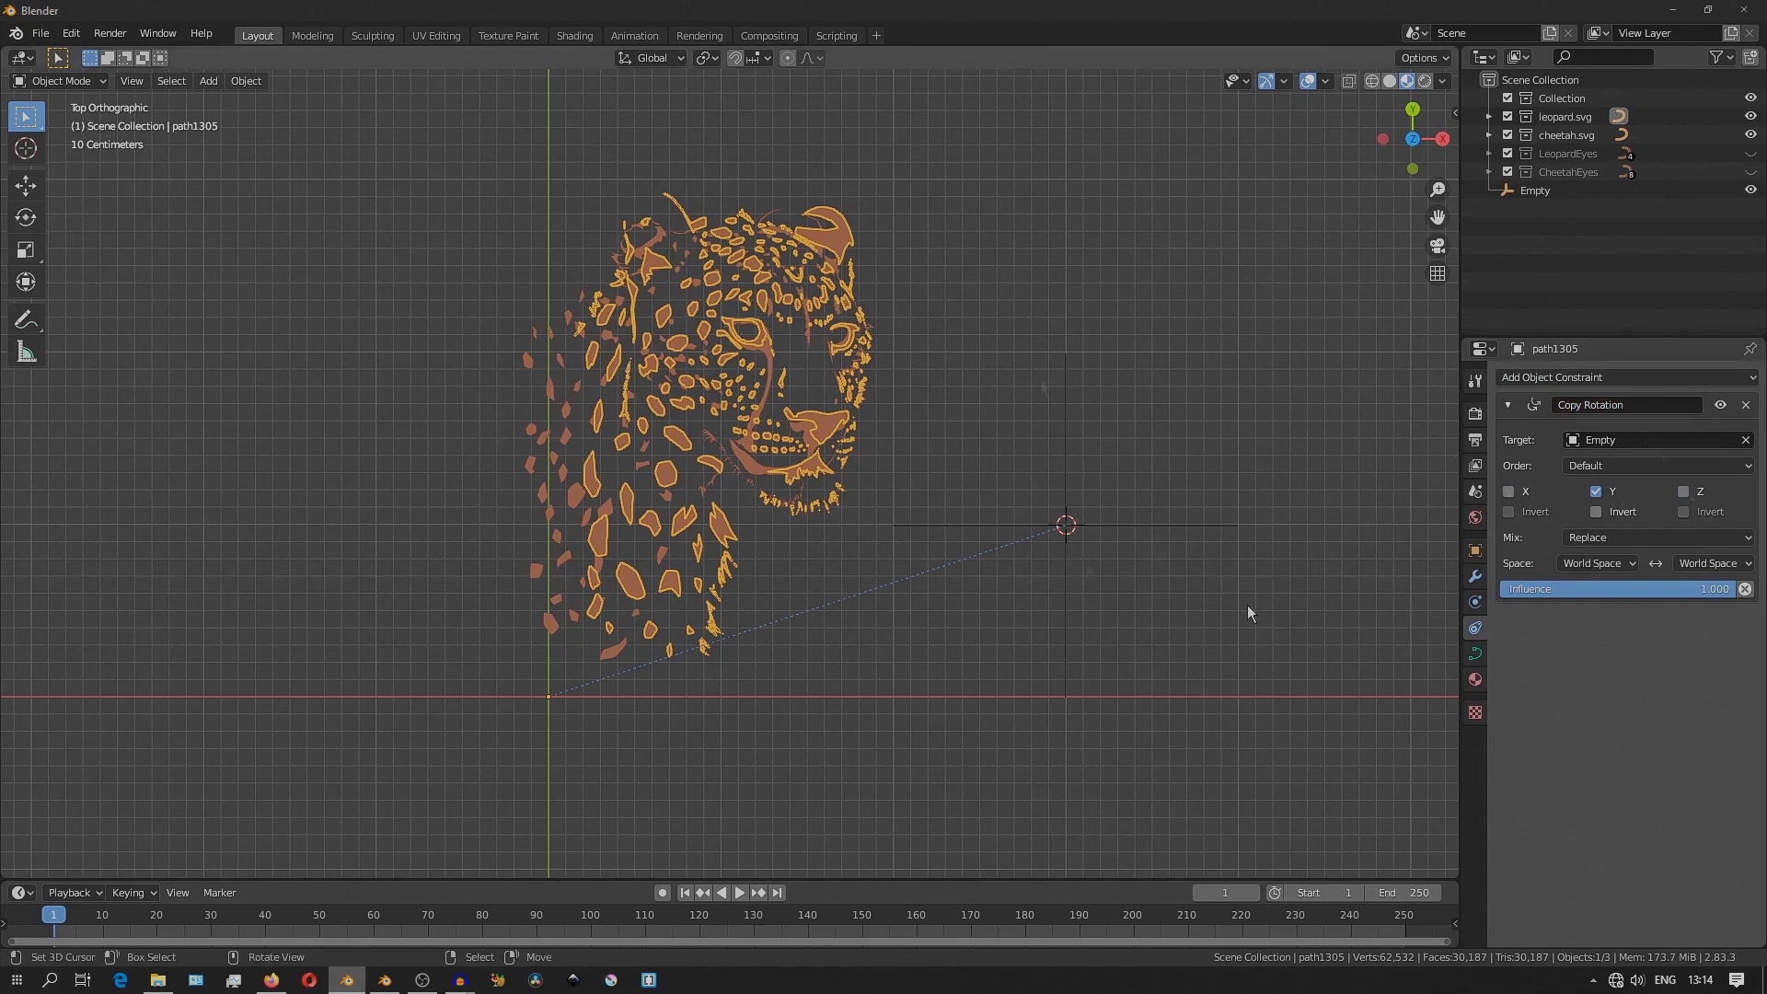
# Hide the cheetah.svg collection and inspect the leopard curve's control points in Edit Mode, returning to Object Mode.
pyautogui.click(774, 488)
pyautogui.click(1750, 134)
pyautogui.click(1618, 115)
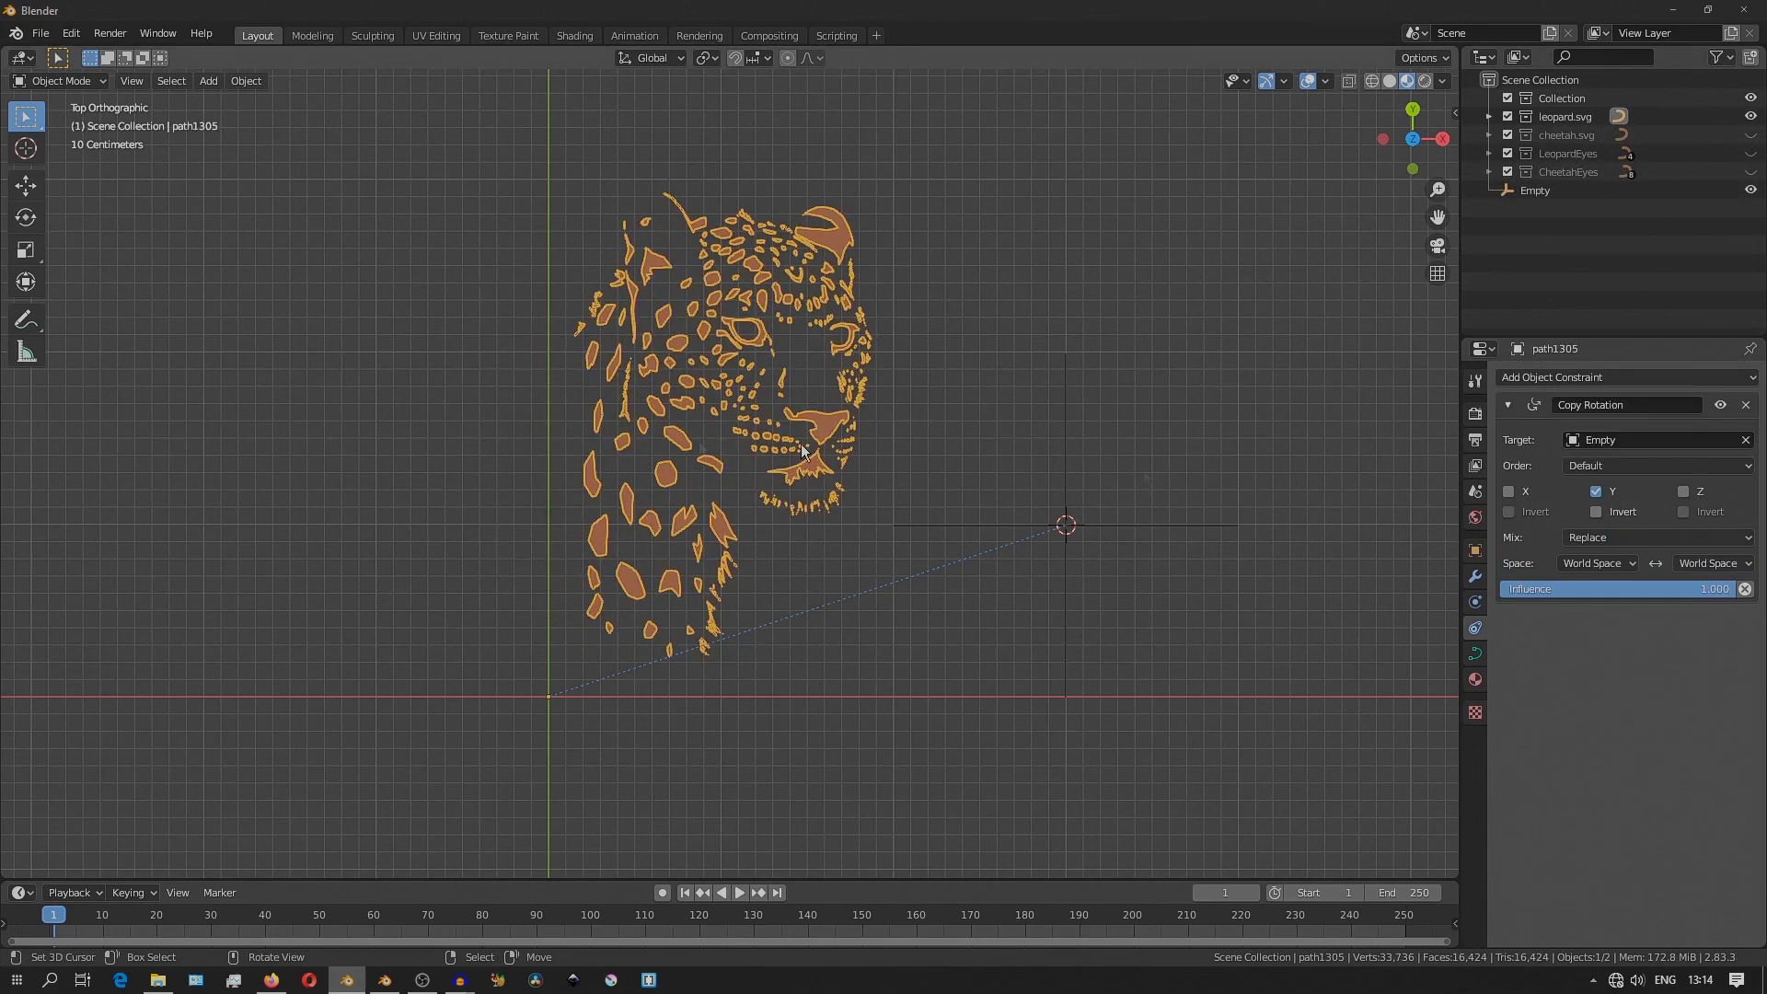
pyautogui.scroll(2, 920, 427)
pyautogui.scroll(-1, 919, 427)
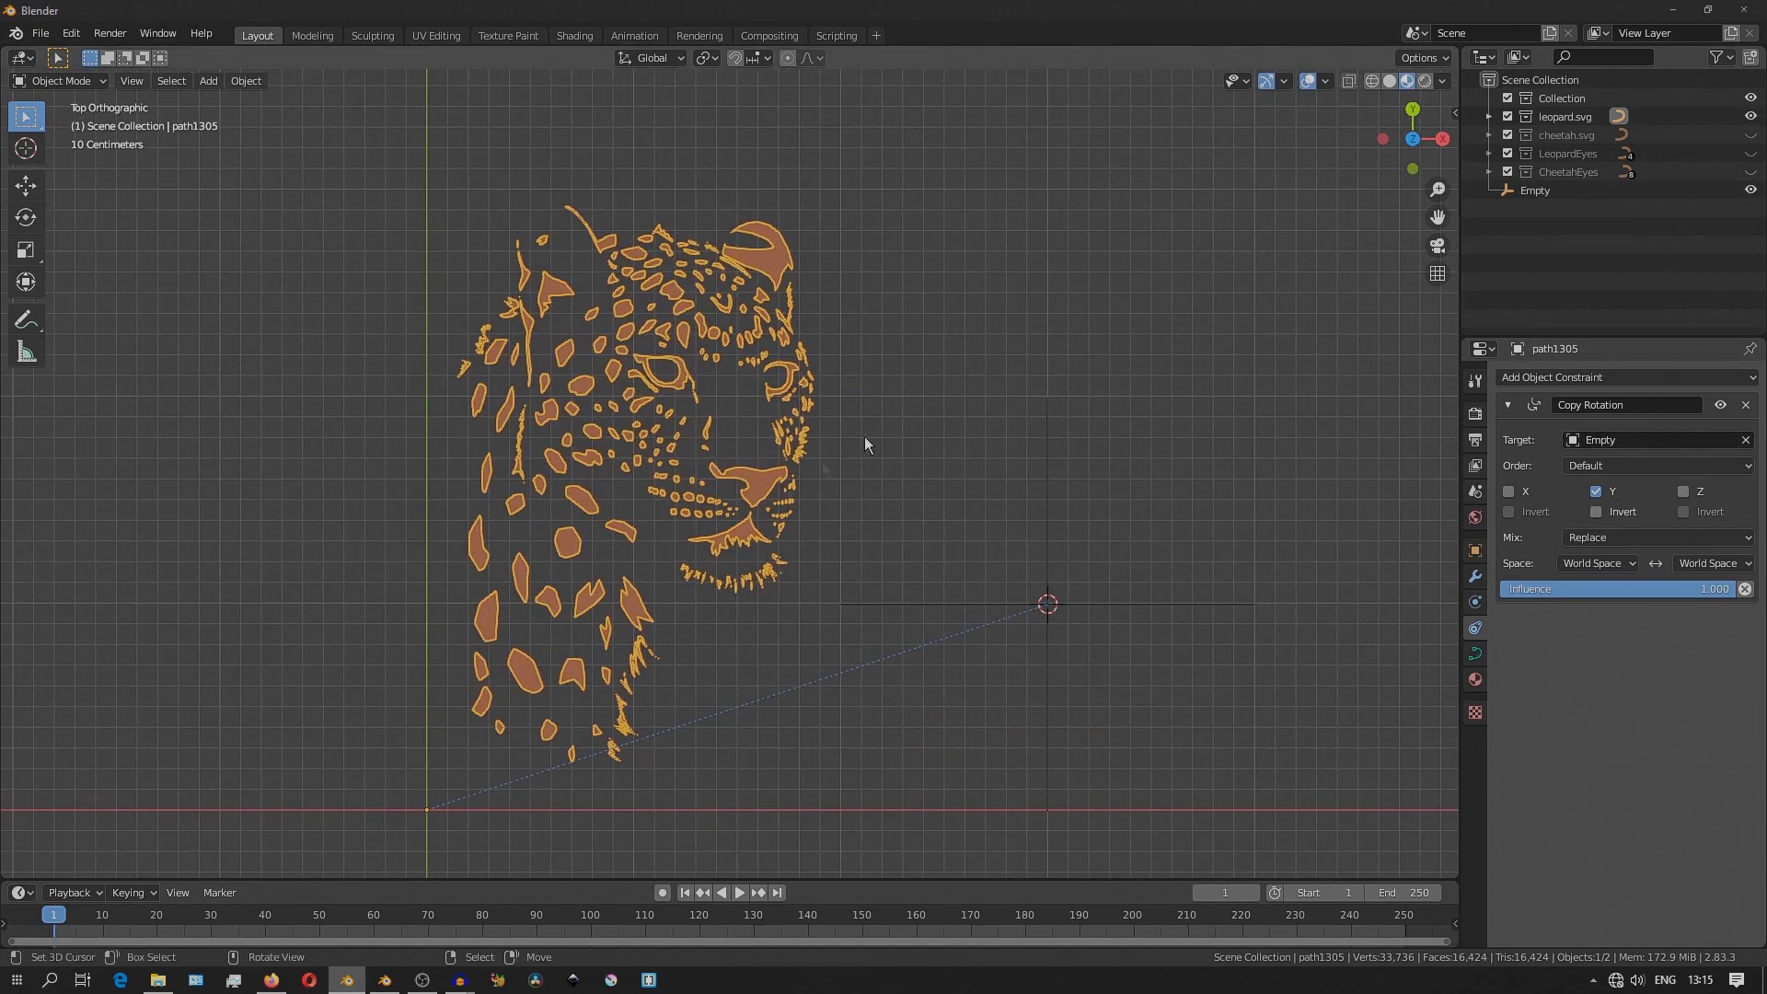
pyautogui.keyDown('shift'); pyautogui.moveTo(734, 457); pyautogui.dragTo(806, 411, button='middle'); pyautogui.keyUp('shift')
pyautogui.press('Tab')
pyautogui.scroll(3, 727, 368)
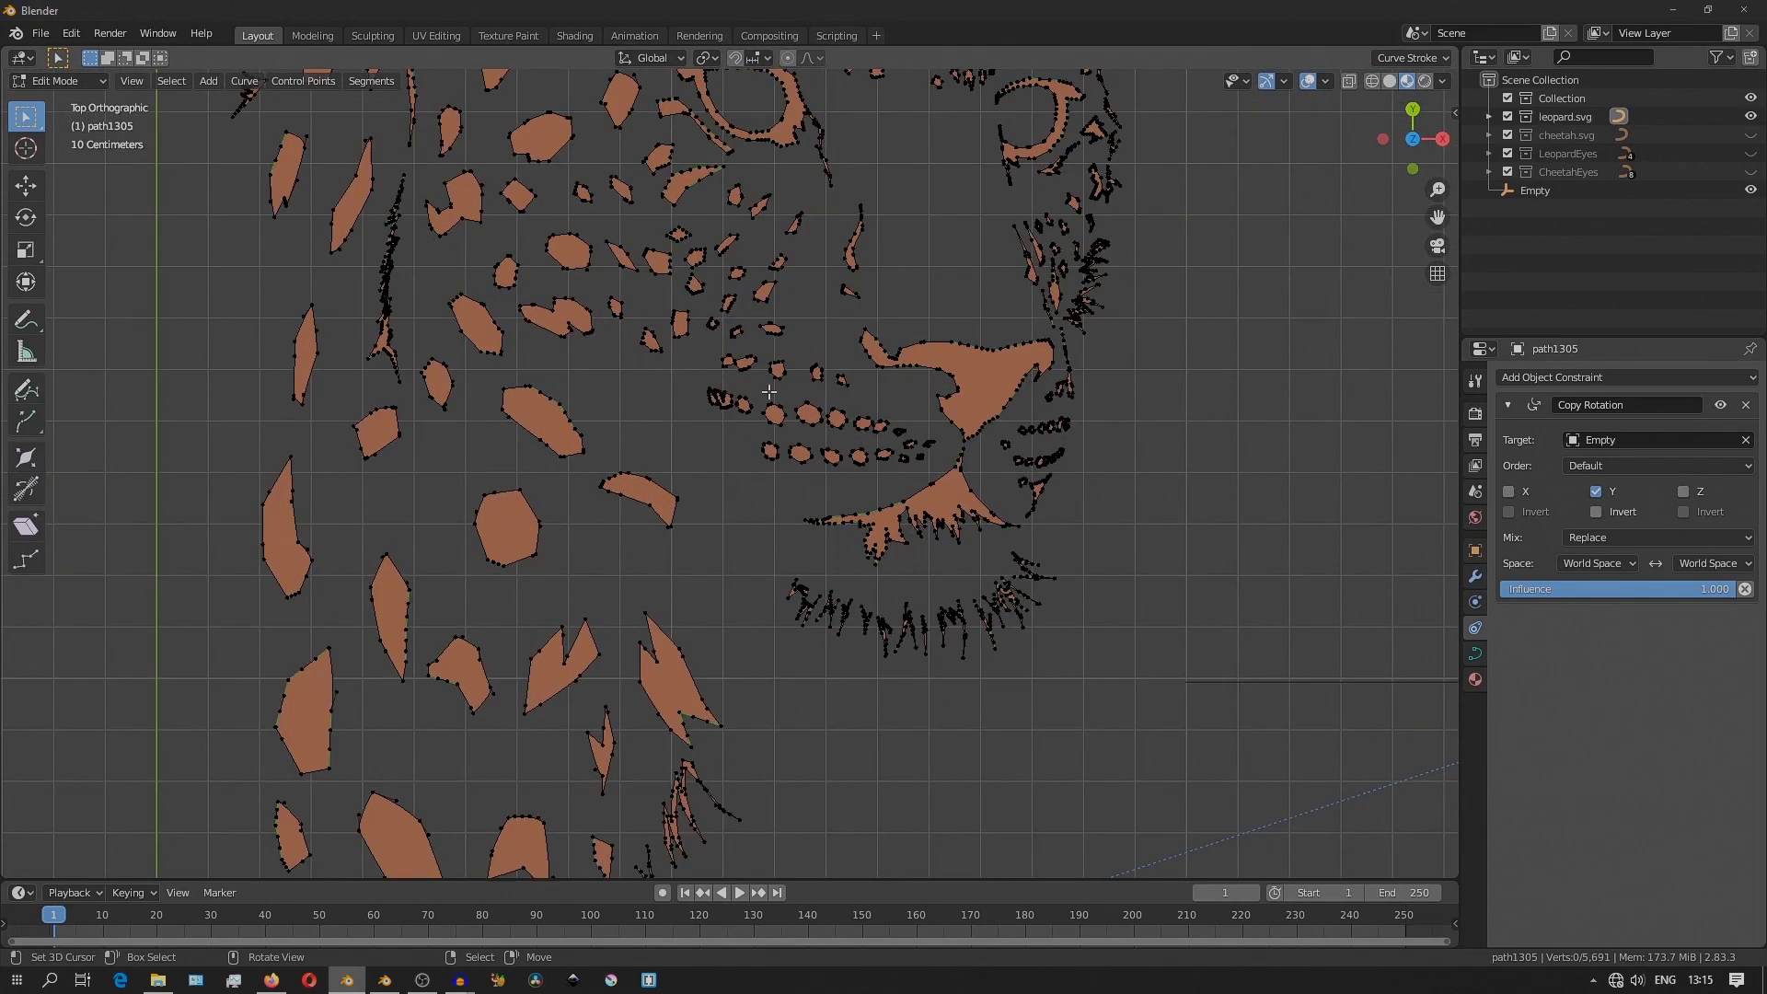
pyautogui.scroll(-2, 768, 392)
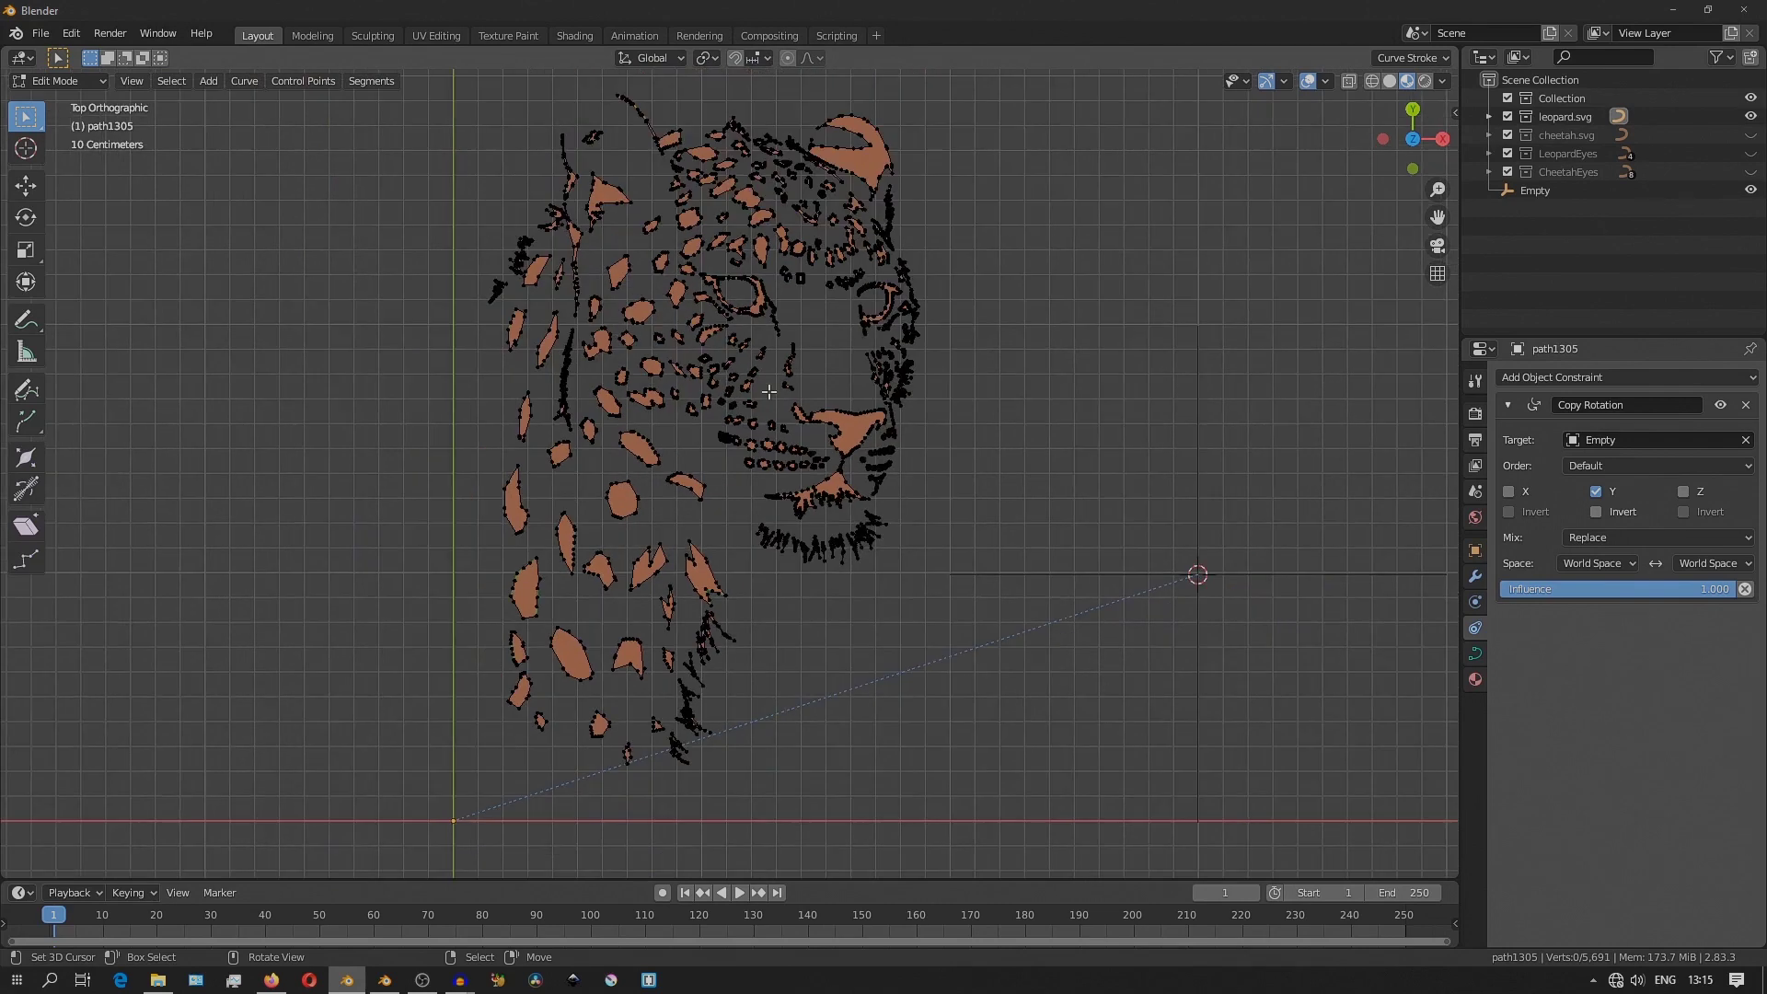
pyautogui.press('Tab')
# Convert the leopard curve to a mesh.
pyautogui.click(246, 80)
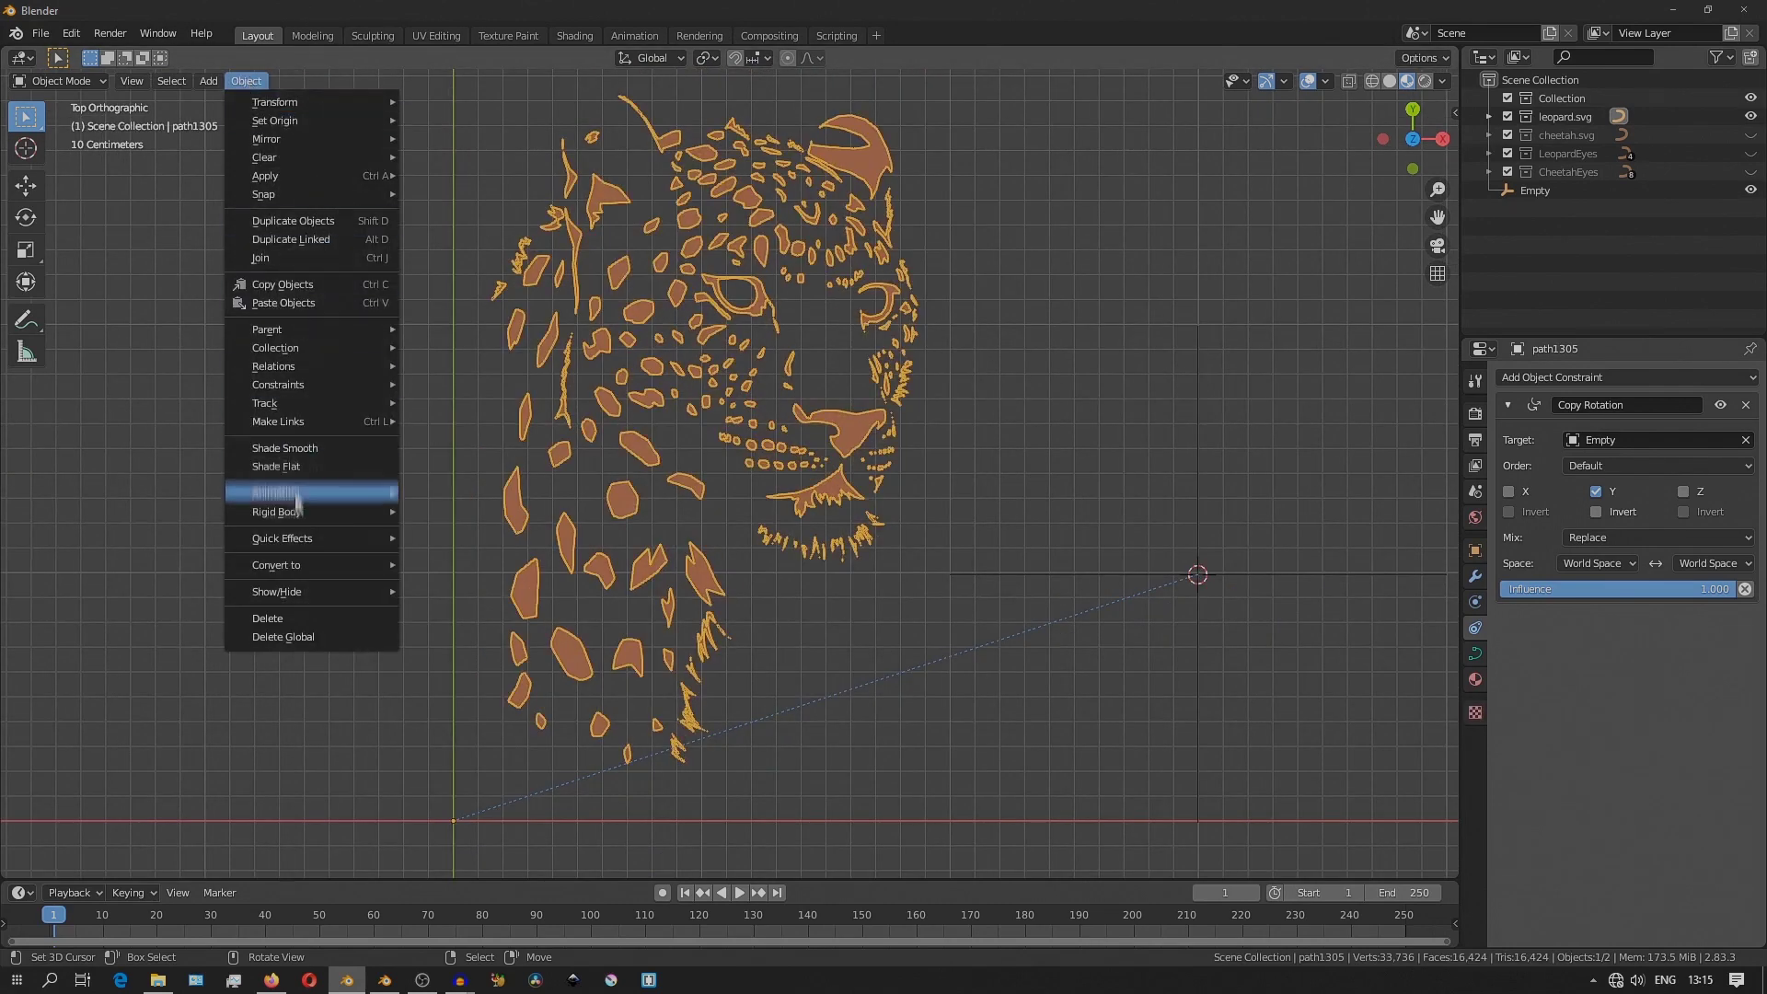
pyautogui.moveTo(368, 565)
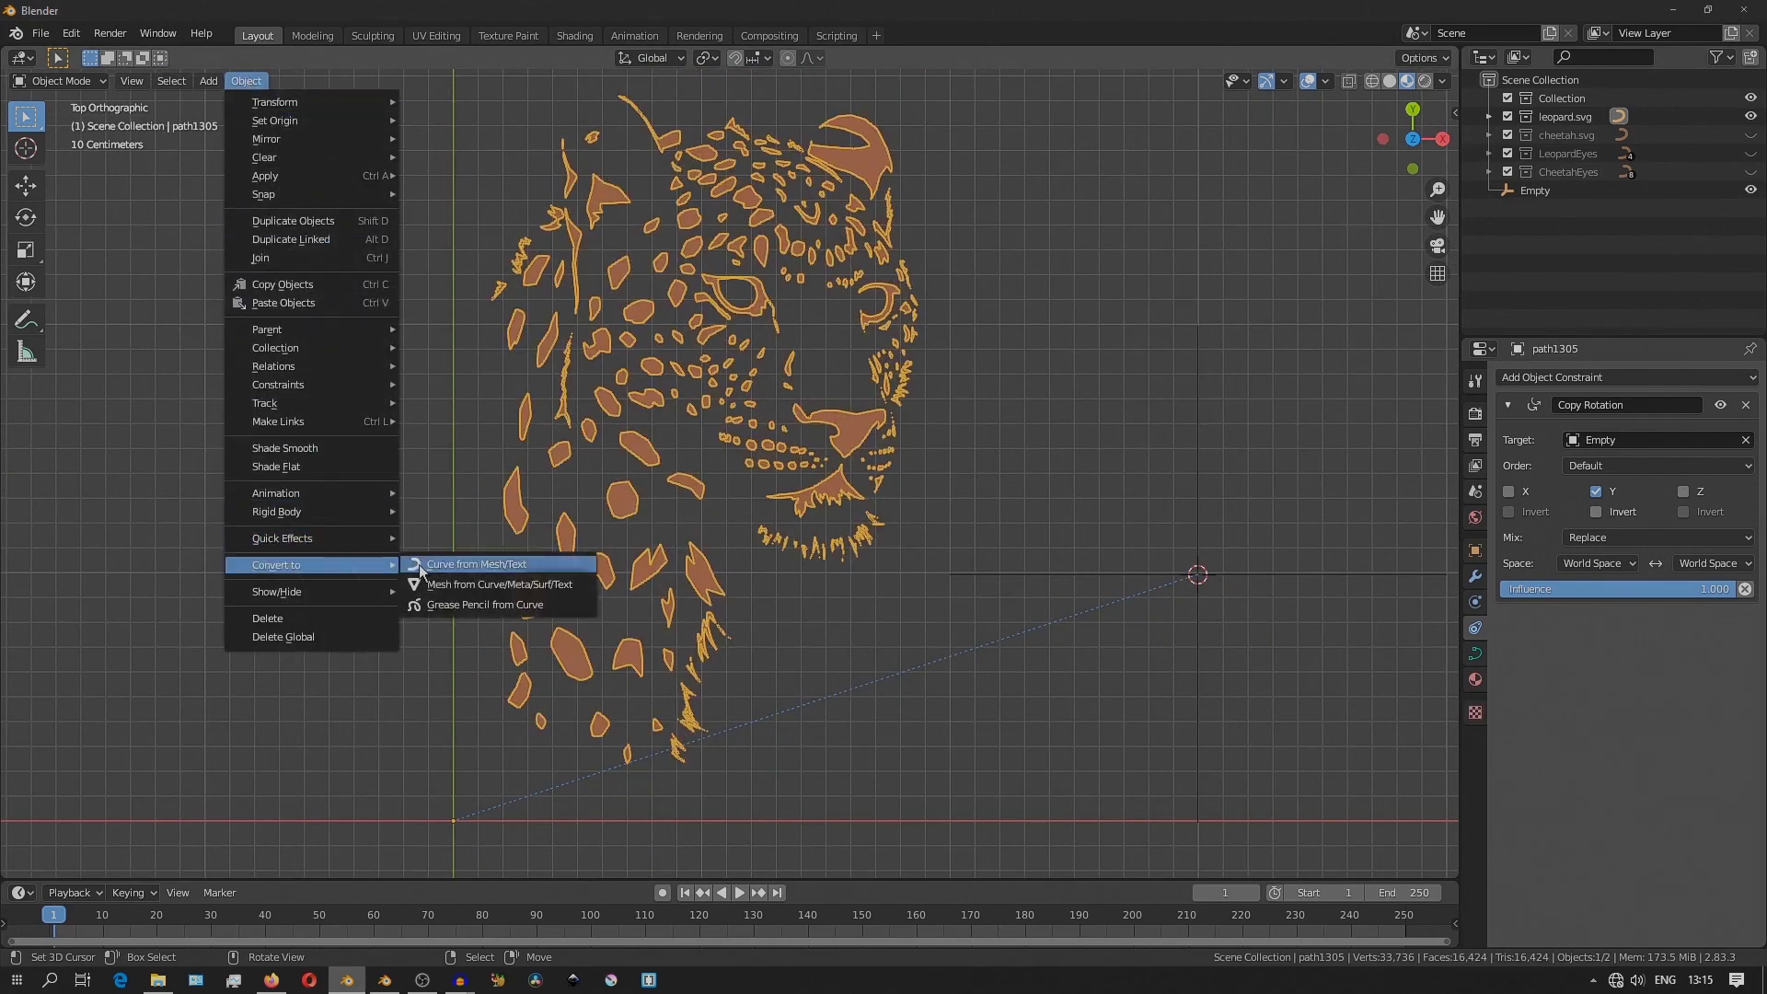
pyautogui.click(471, 584)
# Merge all the leopard mesh's vertices by distance and separate the mesh by loose parts.
pyautogui.press('Tab')
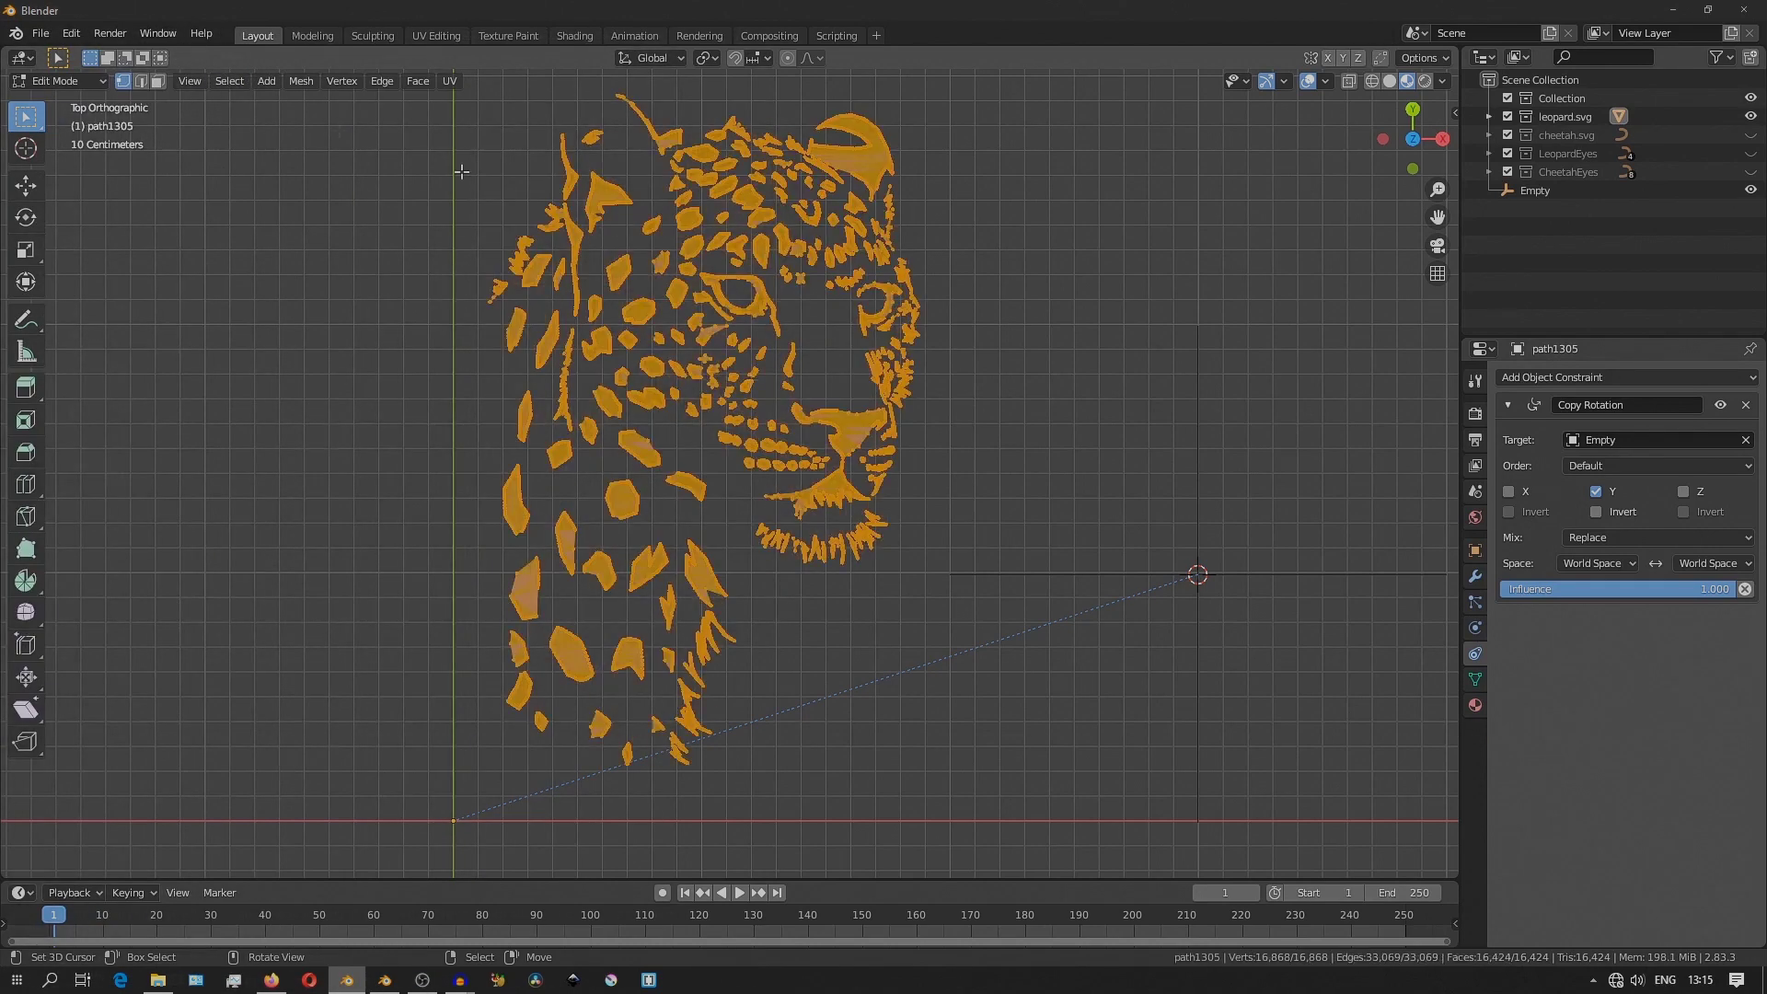
pyautogui.click(301, 81)
pyautogui.moveTo(348, 213)
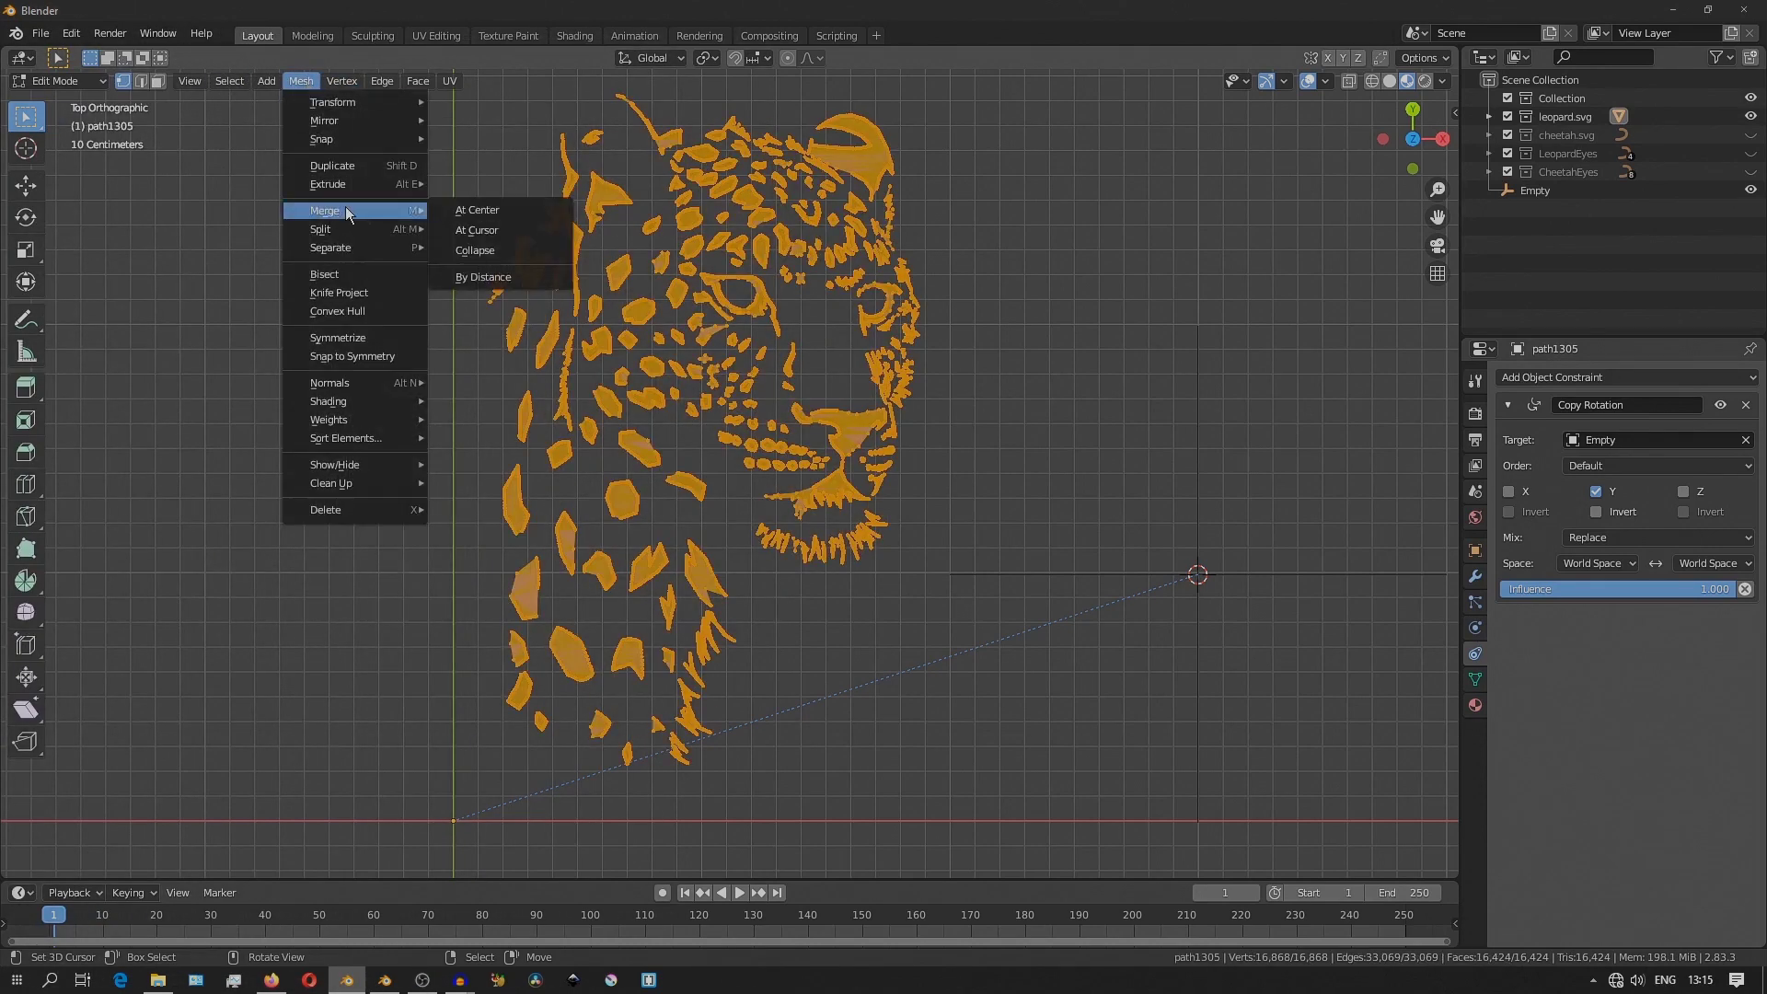
pyautogui.click(498, 278)
pyautogui.press('m')
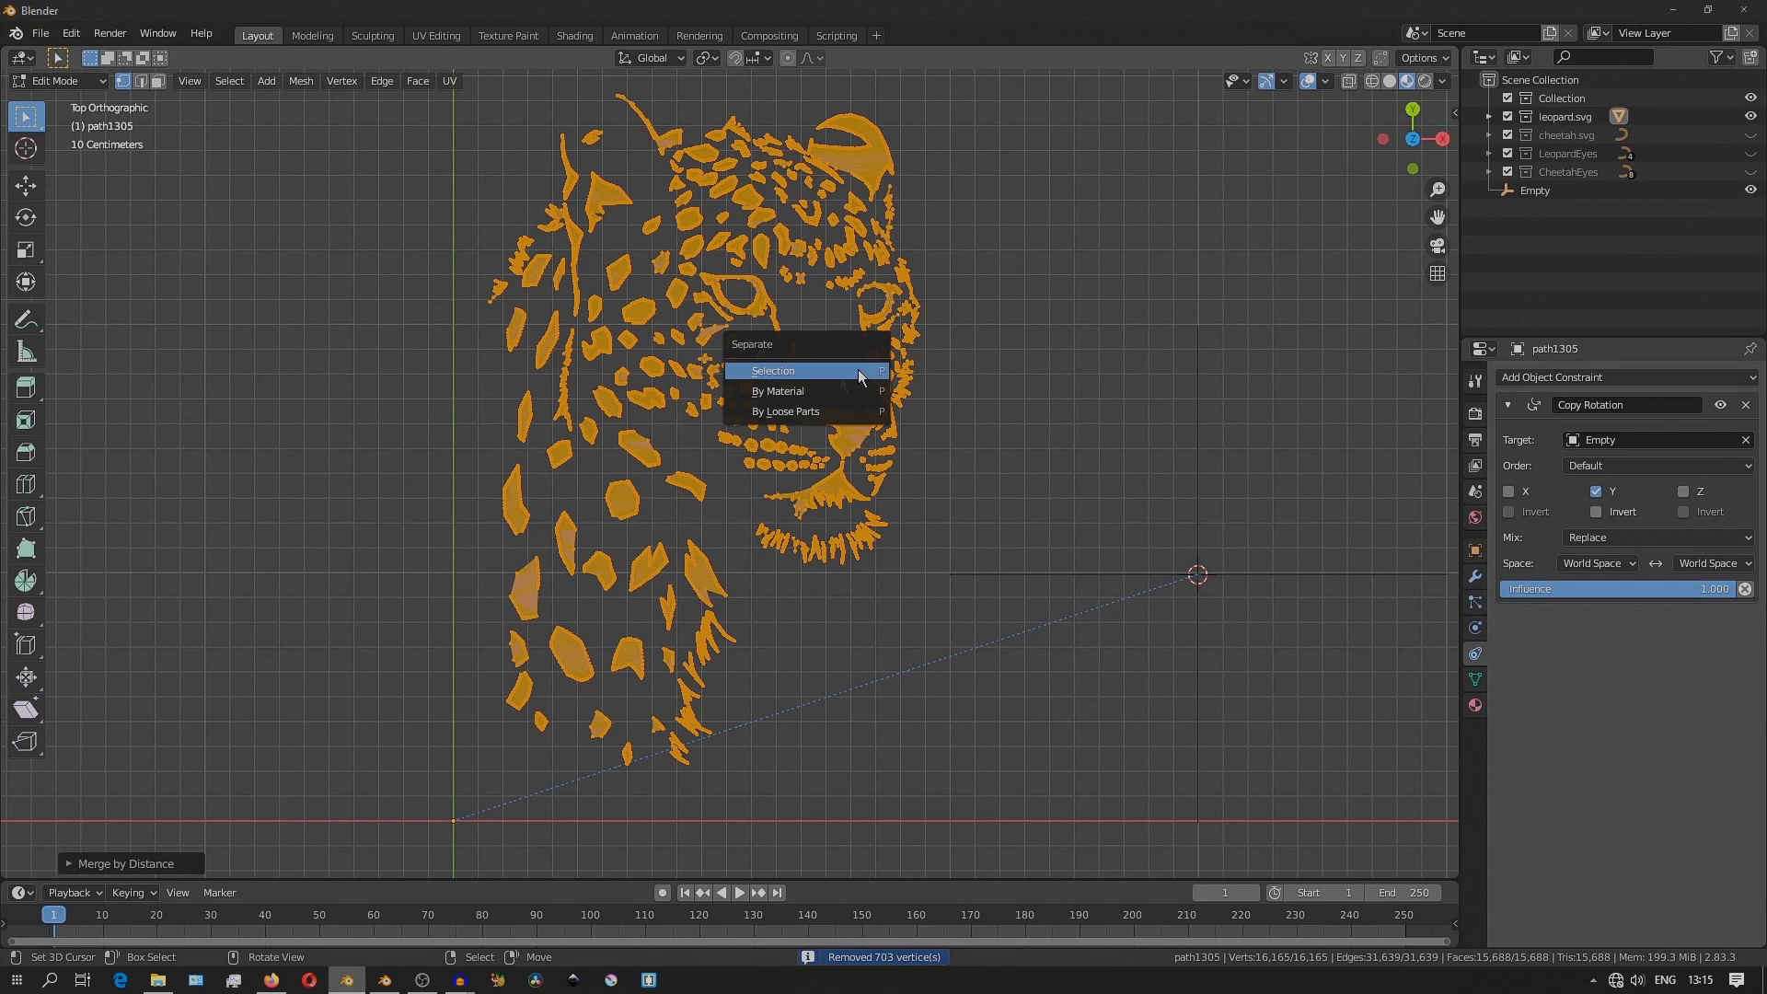
pyautogui.click(814, 407)
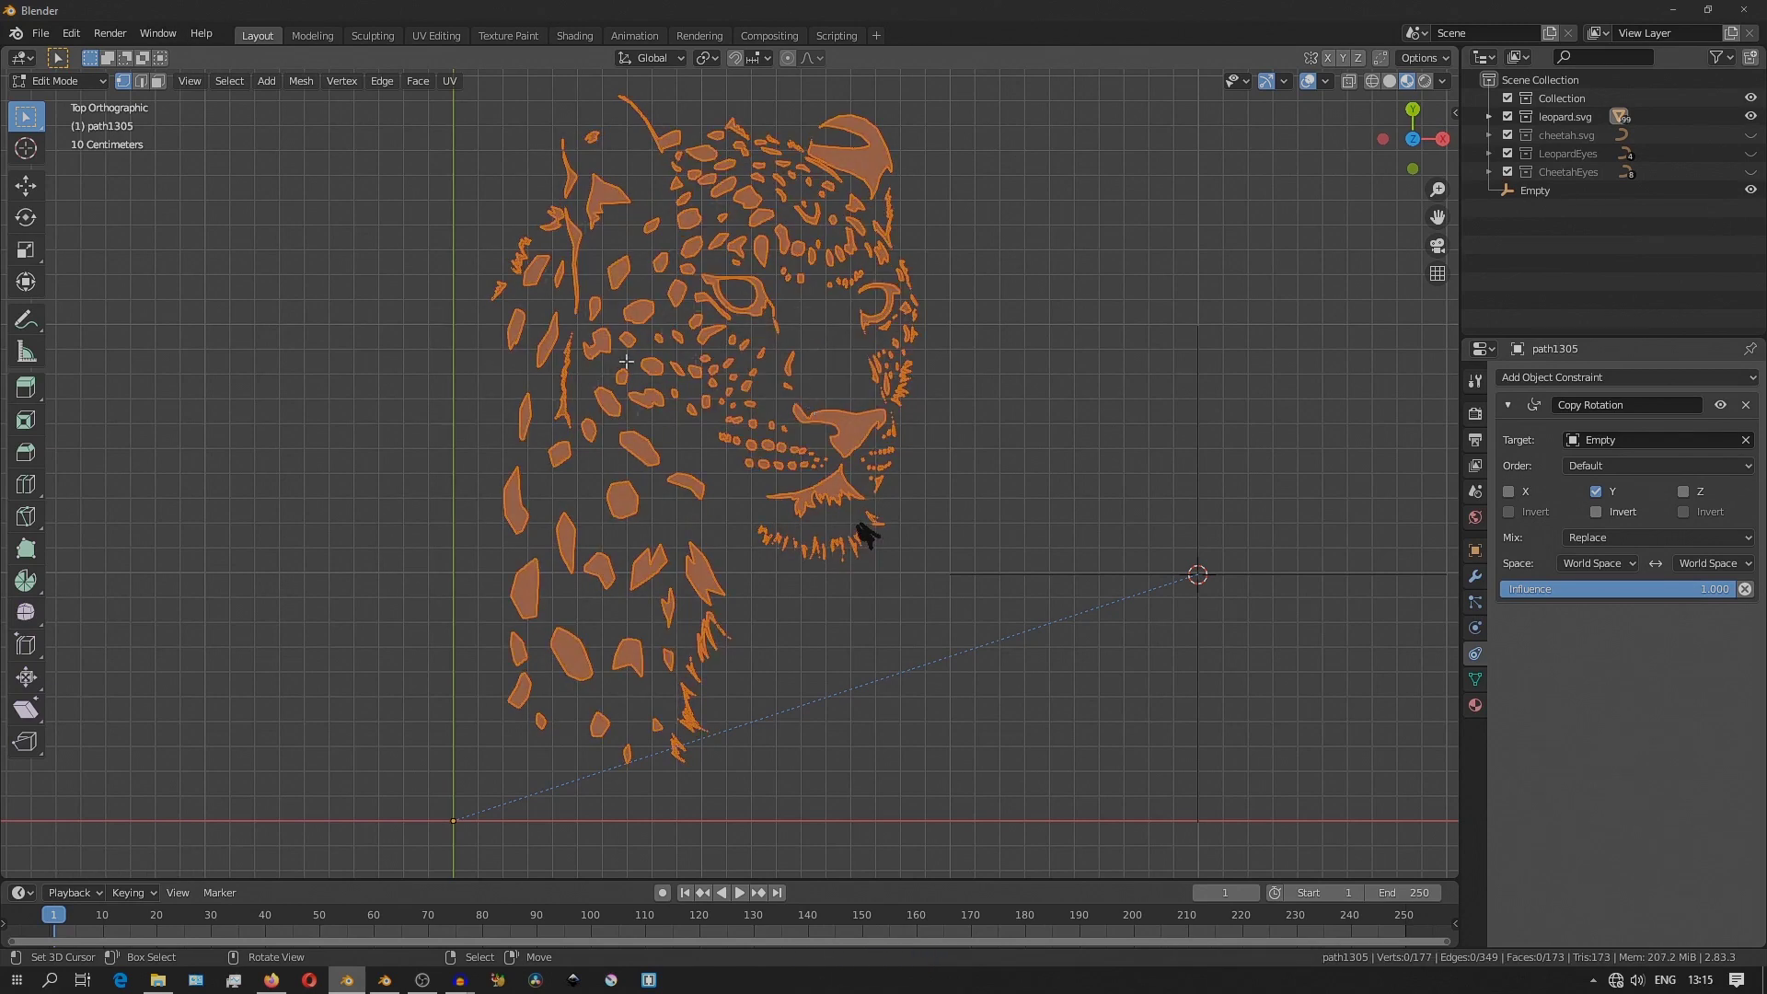
# Set the origin of every separated leopard piece to its center of mass (surface) in Object Mode.
pyautogui.press('Tab')
pyautogui.click(246, 81)
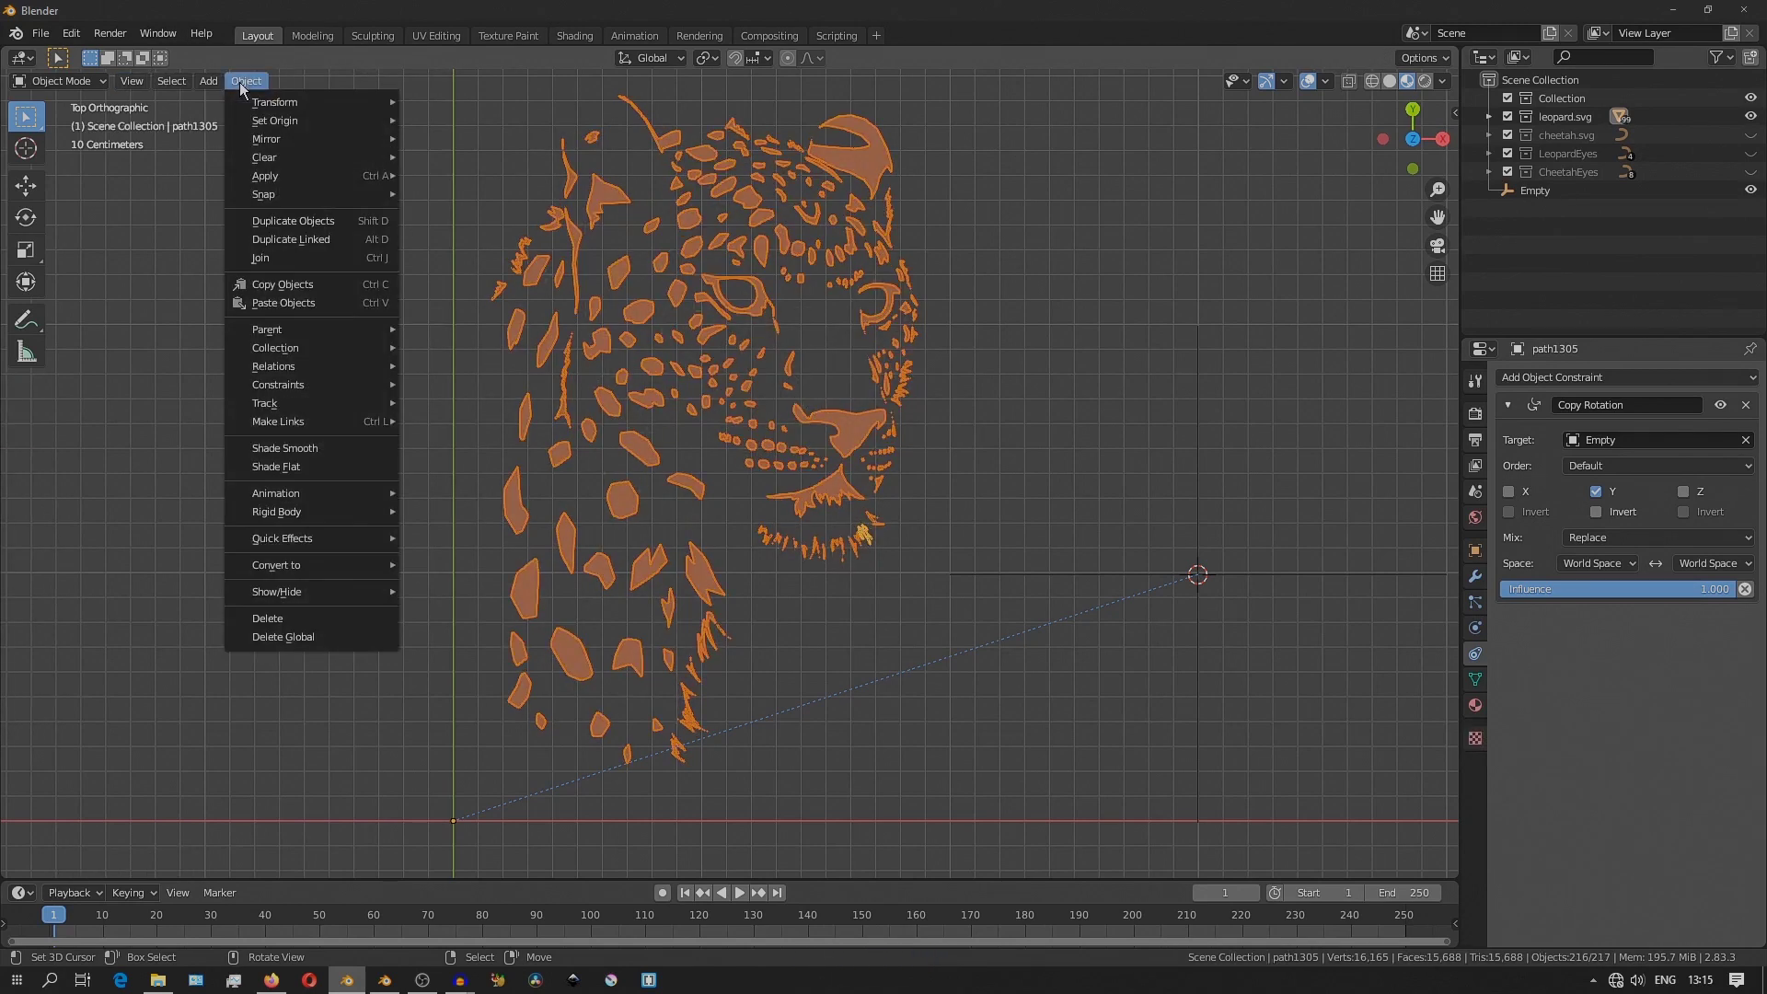
pyautogui.moveTo(288, 121)
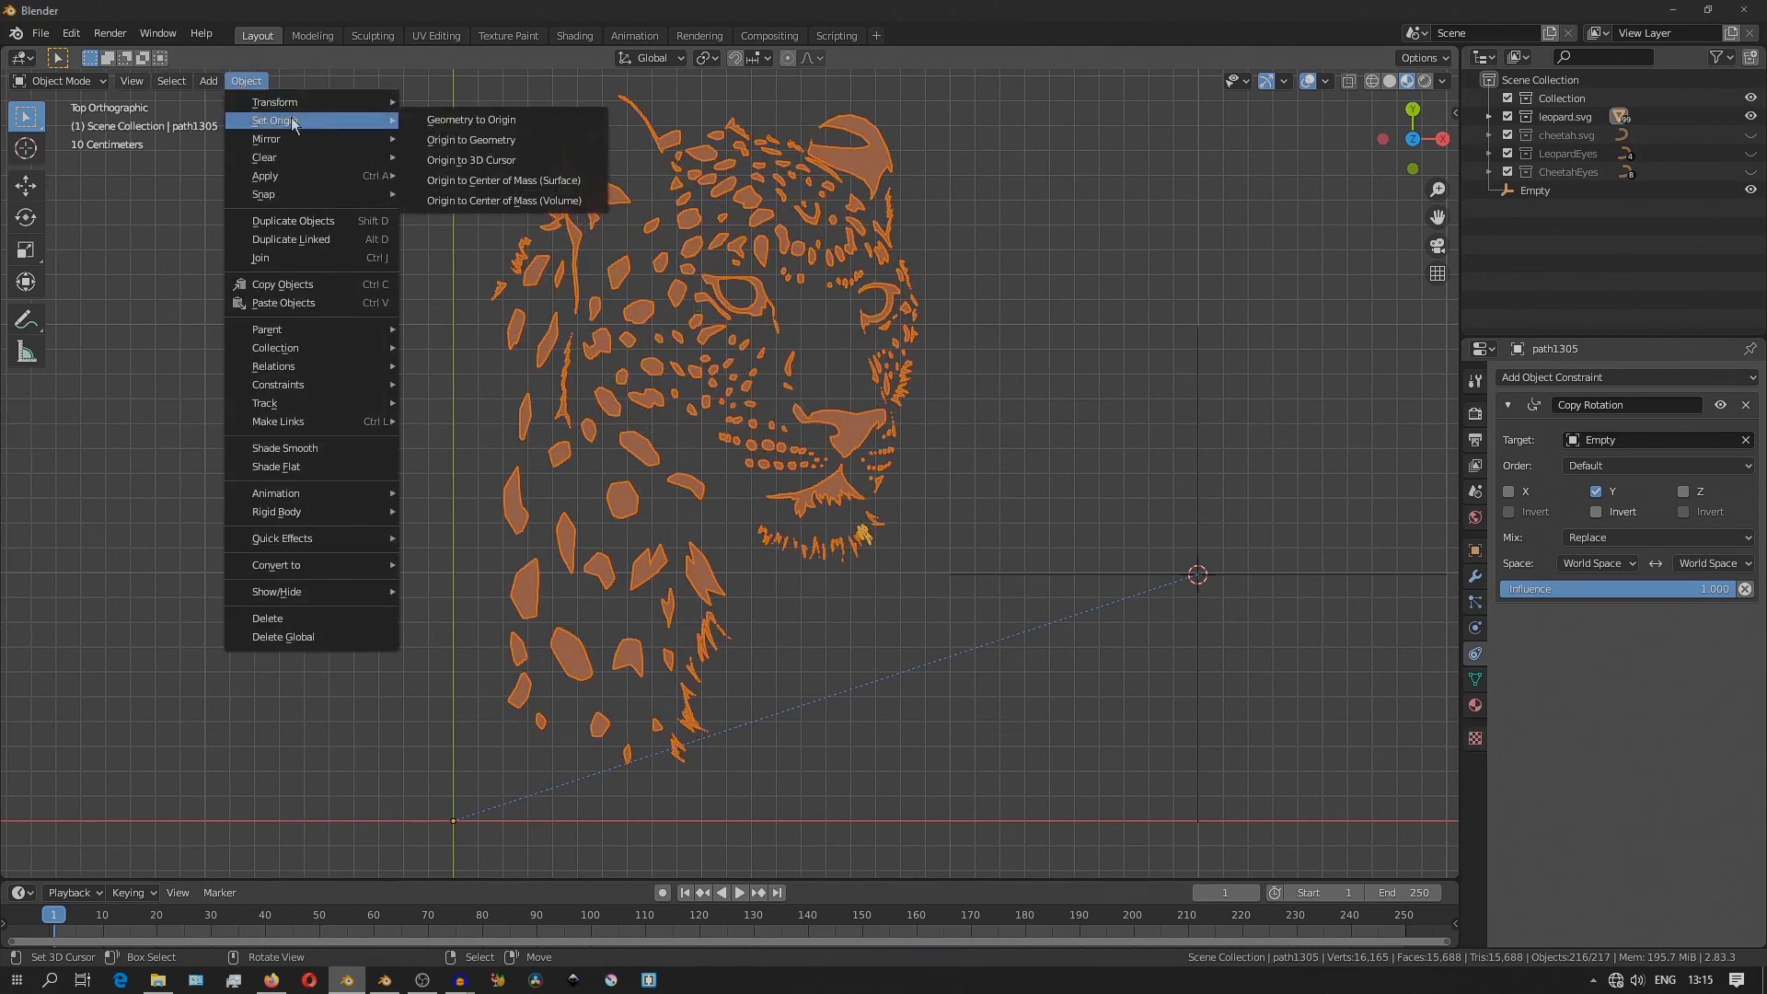
pyautogui.click(504, 187)
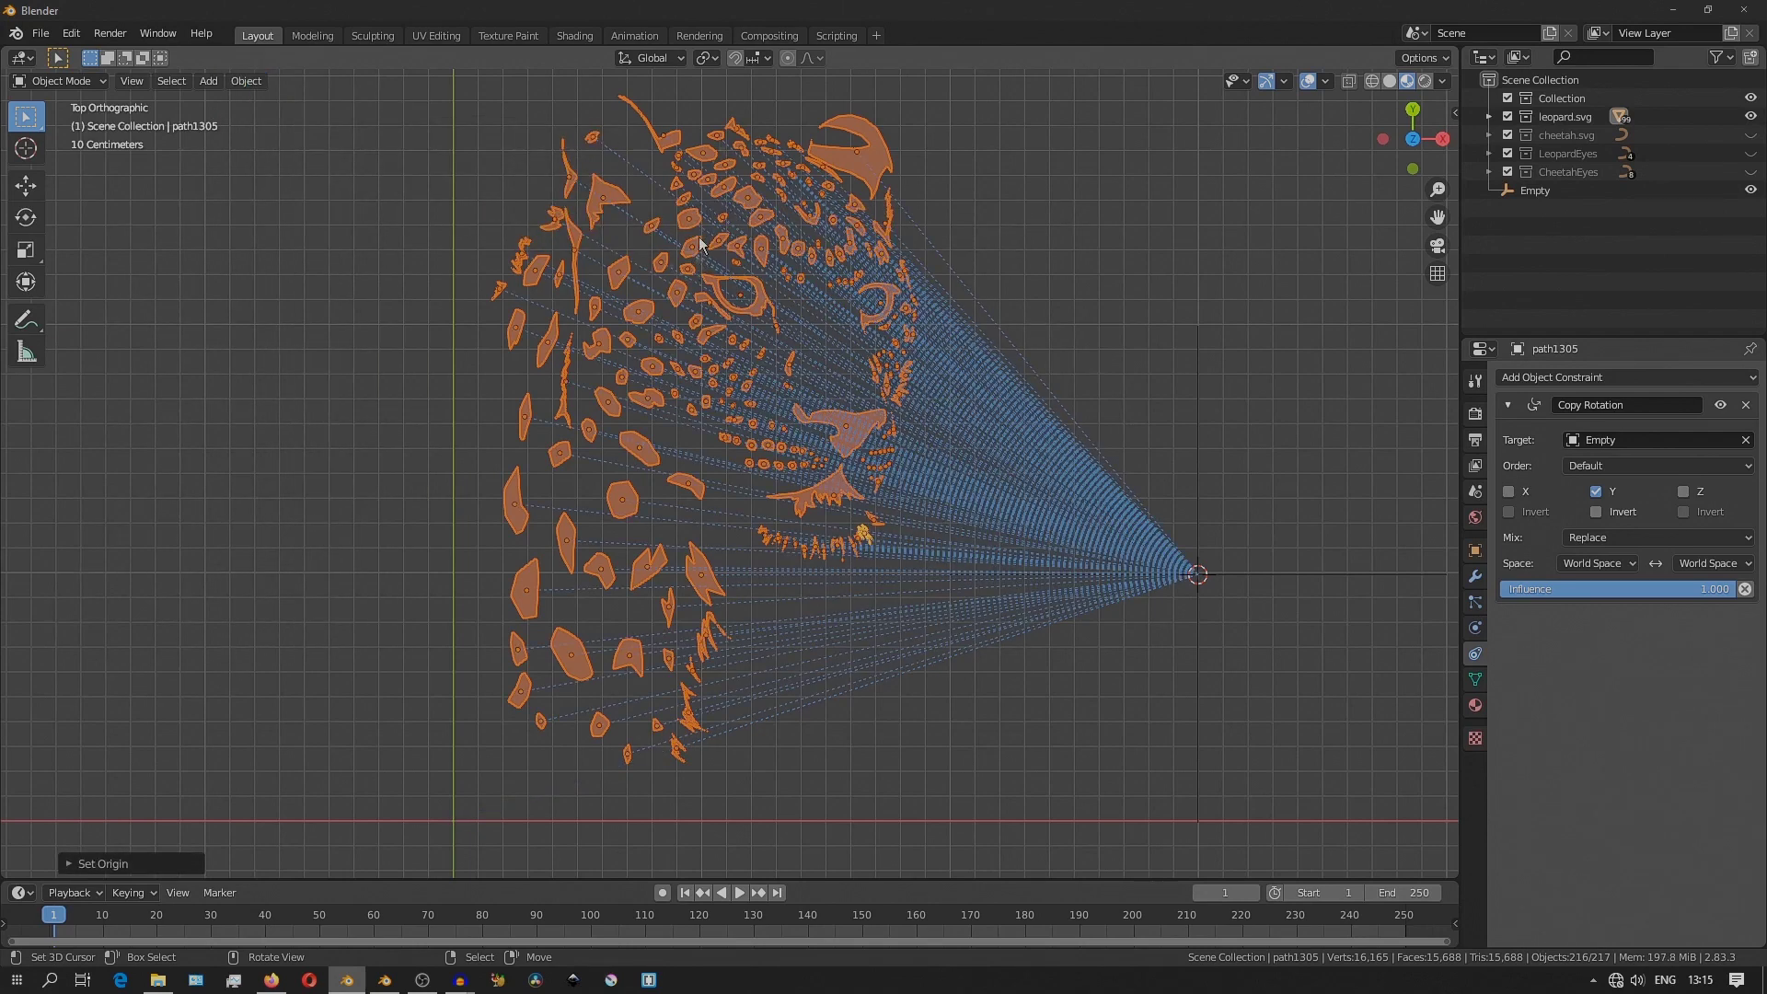
# Try rotating the empty about the global Y axis to preview the leopard pieces turning, and cancel the rotation.
pyautogui.click(1195, 527)
pyautogui.keyDown('ctrl'); pyautogui.scroll(-2, 1270, 512); pyautogui.keyUp('ctrl')
pyautogui.press('r')
pyautogui.press('y')
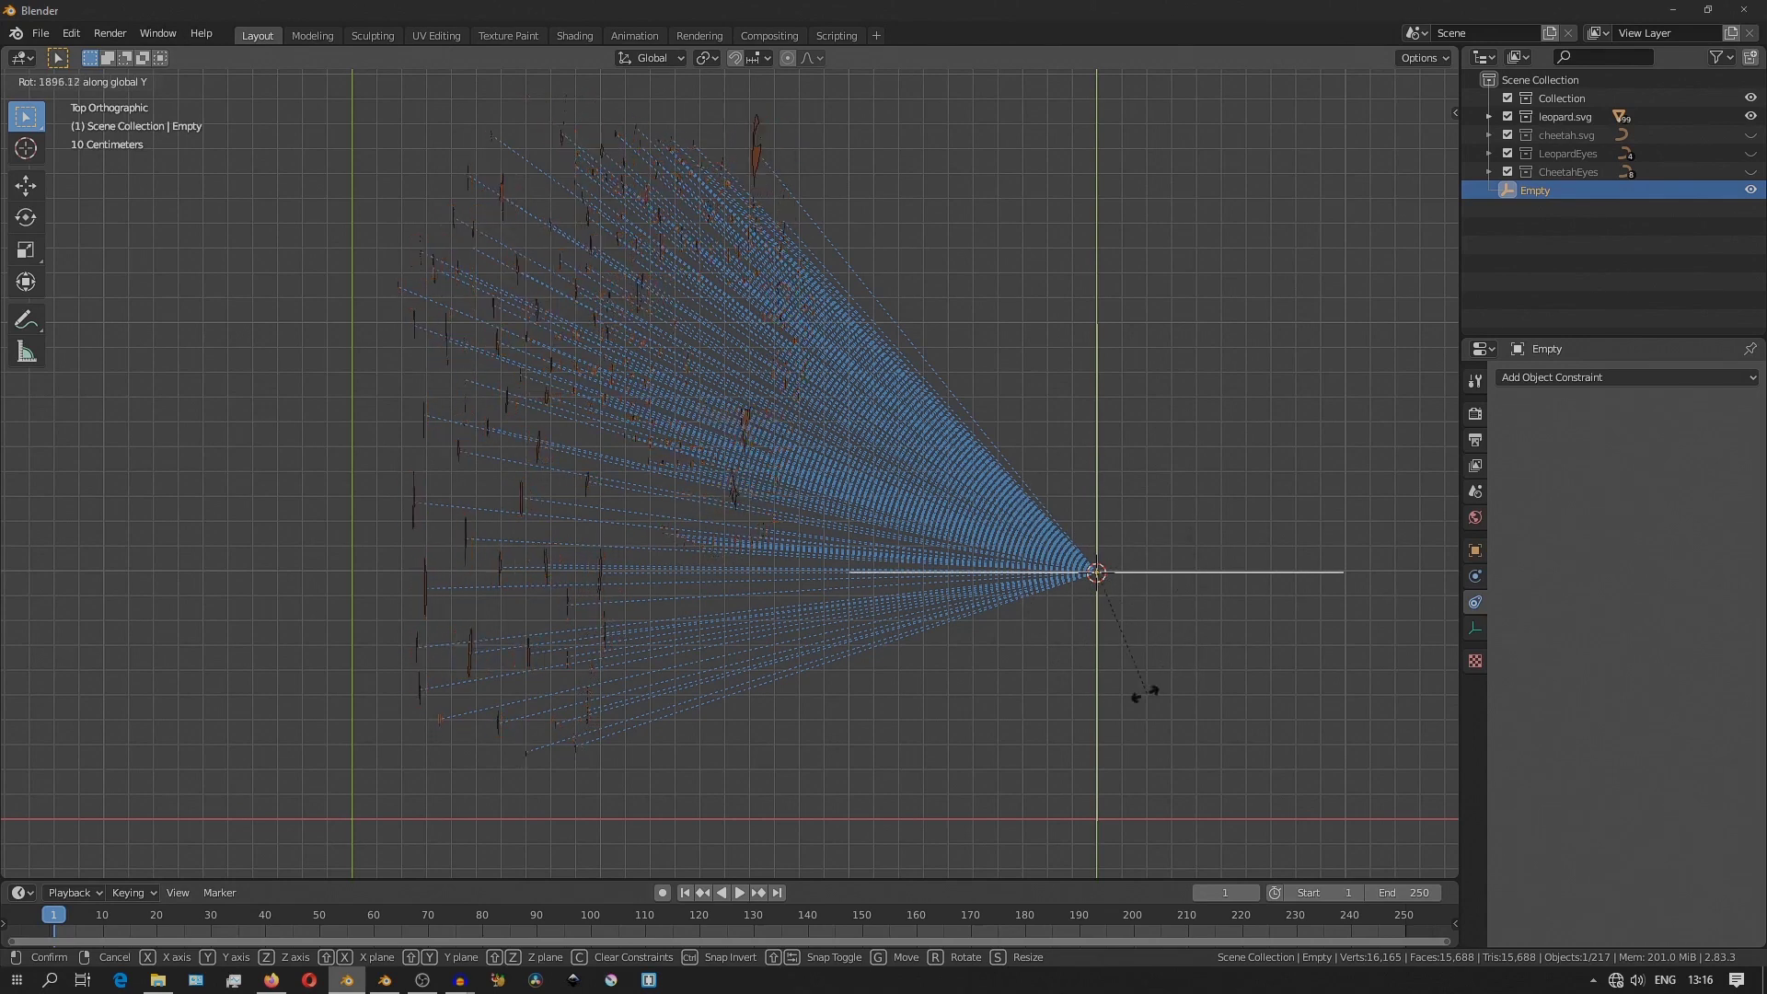
pyautogui.rightClick(1243, 504)
pyautogui.scroll(-1, 781, 444)
pyautogui.keyDown('shift'); pyautogui.moveTo(781, 444); pyautogui.dragTo(900, 469, button='middle'); pyautogui.keyUp('shift')
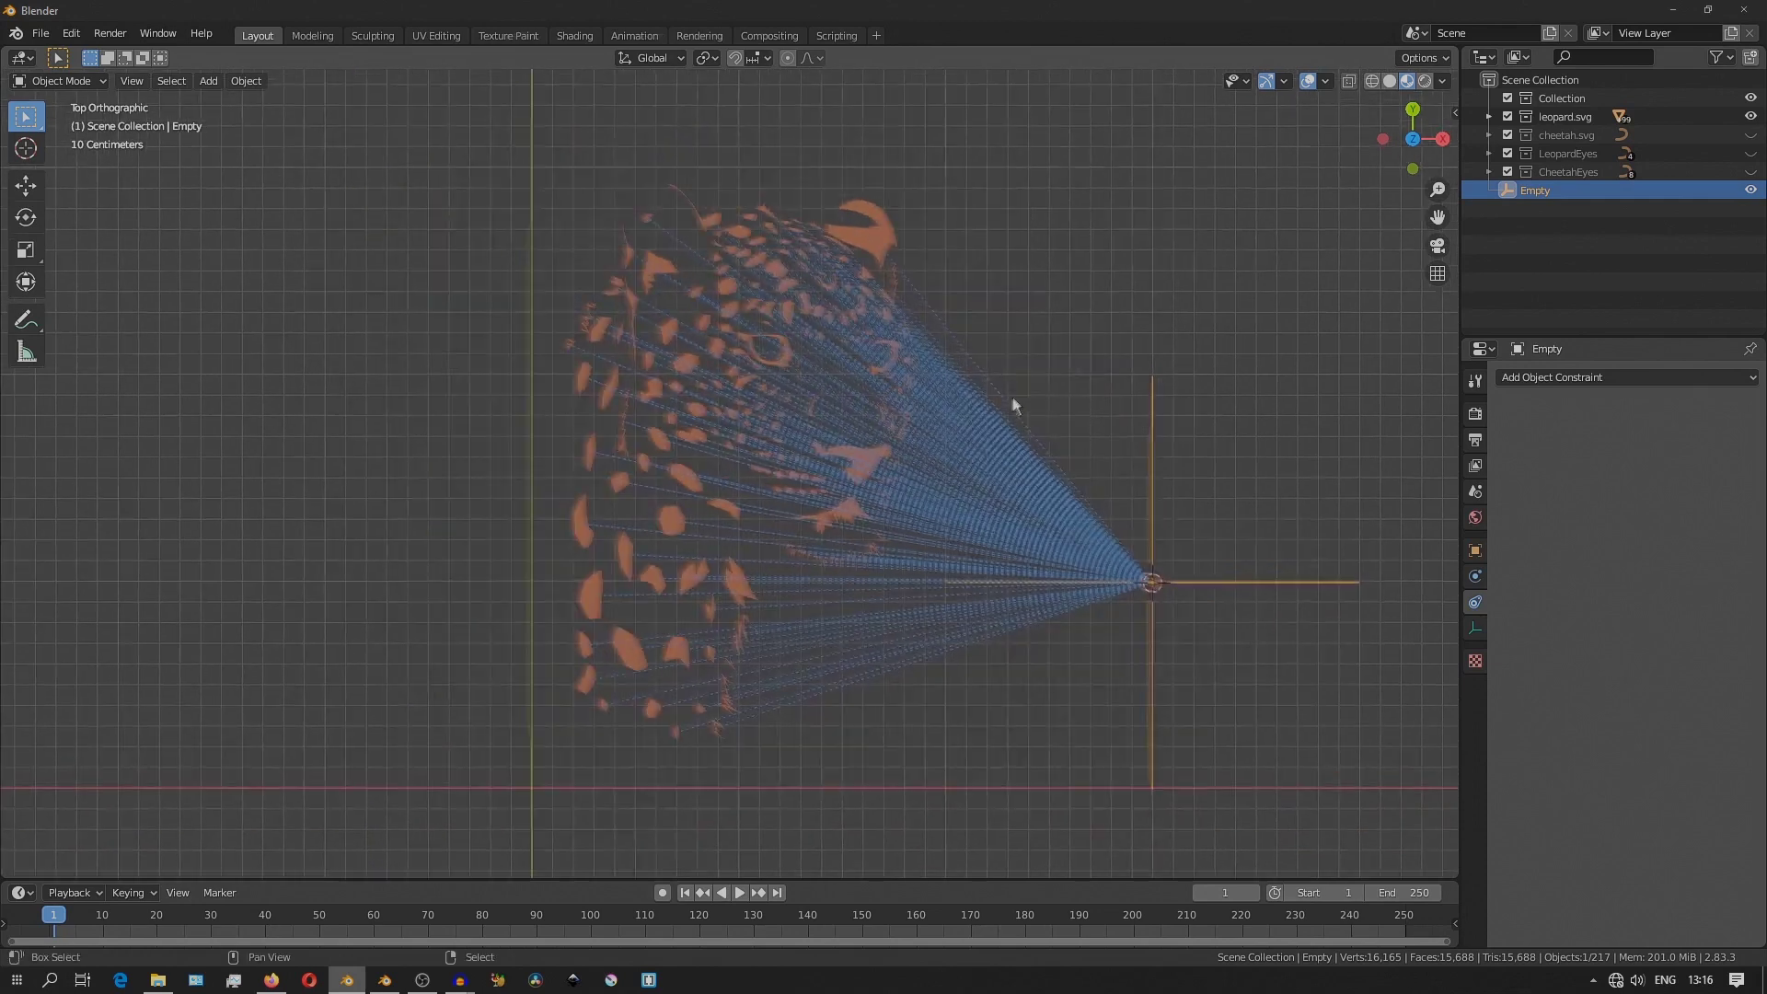
# Switch the viewport to Rendered shading and turn off the Relationship Lines overlay.
pyautogui.click(1424, 81)
pyautogui.click(1326, 82)
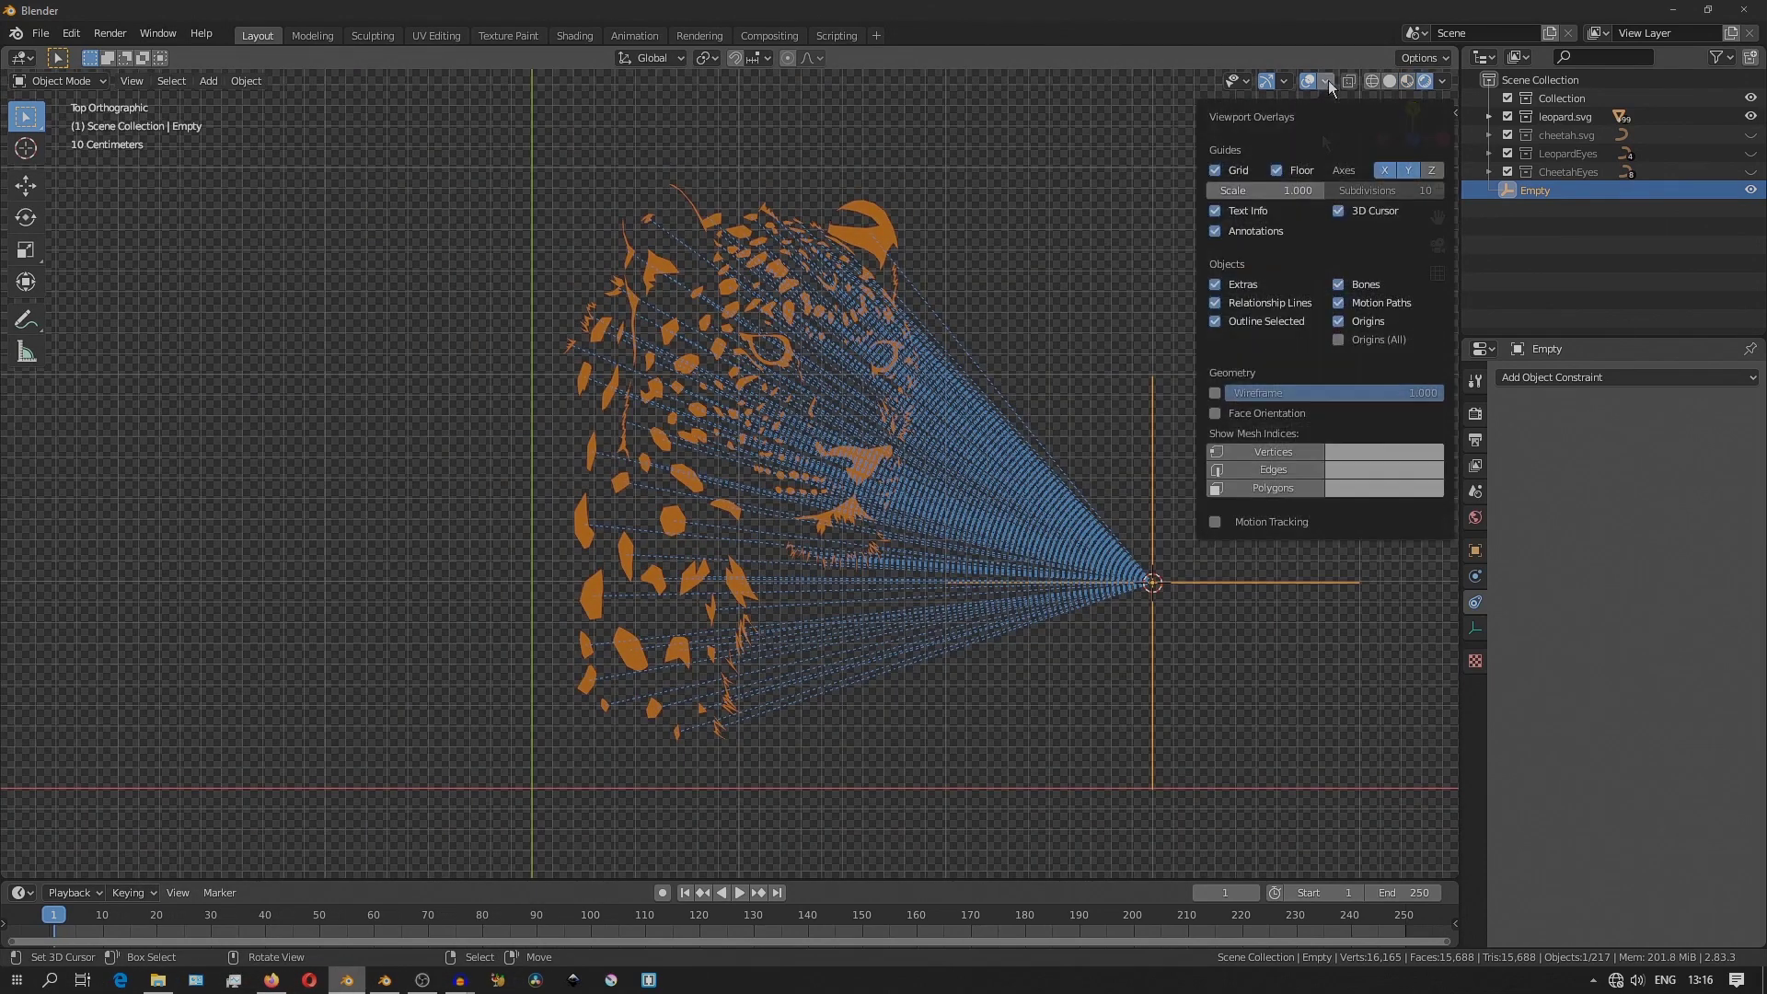
pyautogui.click(1227, 309)
# Preview the leopard flip in Rendered shading by rotating the empty about global Y, and cancel the rotation.
pyautogui.press('r')
pyautogui.press('y')
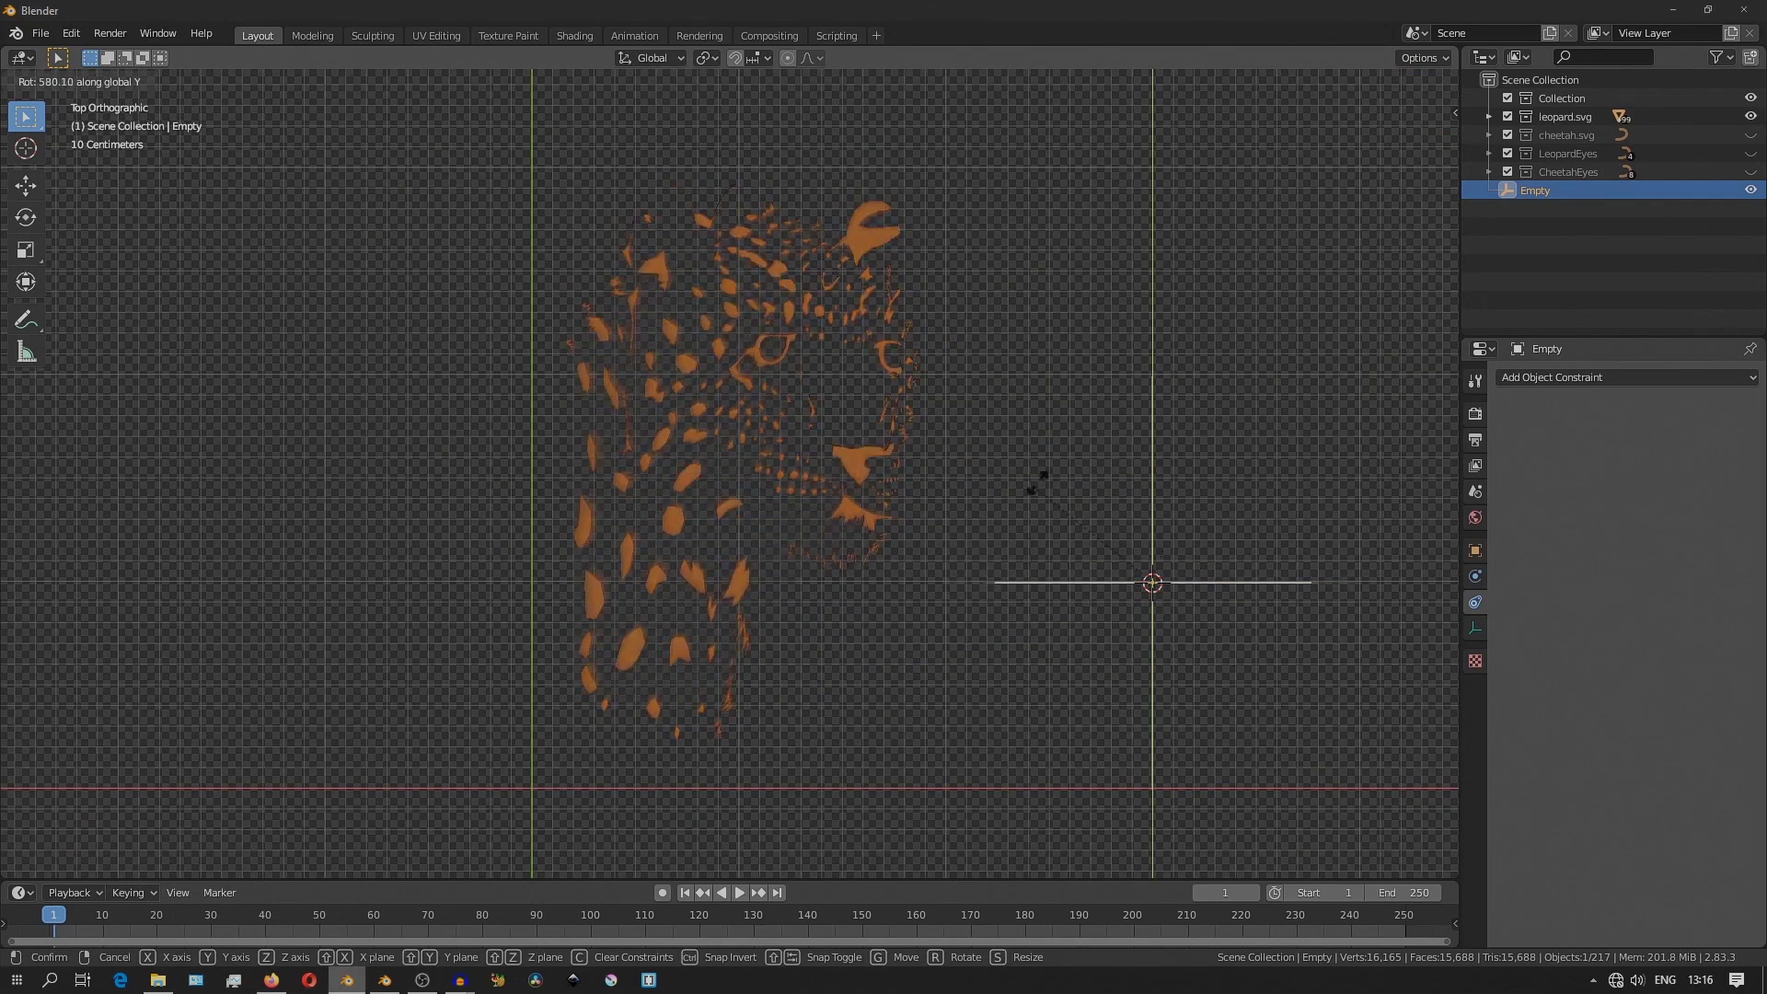
pyautogui.rightClick(1038, 481)
# Hide the leopard.svg collection, show cheetah.svg, and add a Copy Rotation constraint targeting the Empty to the cheetah curve.
pyautogui.click(1750, 116)
pyautogui.click(1751, 134)
pyautogui.click(712, 457)
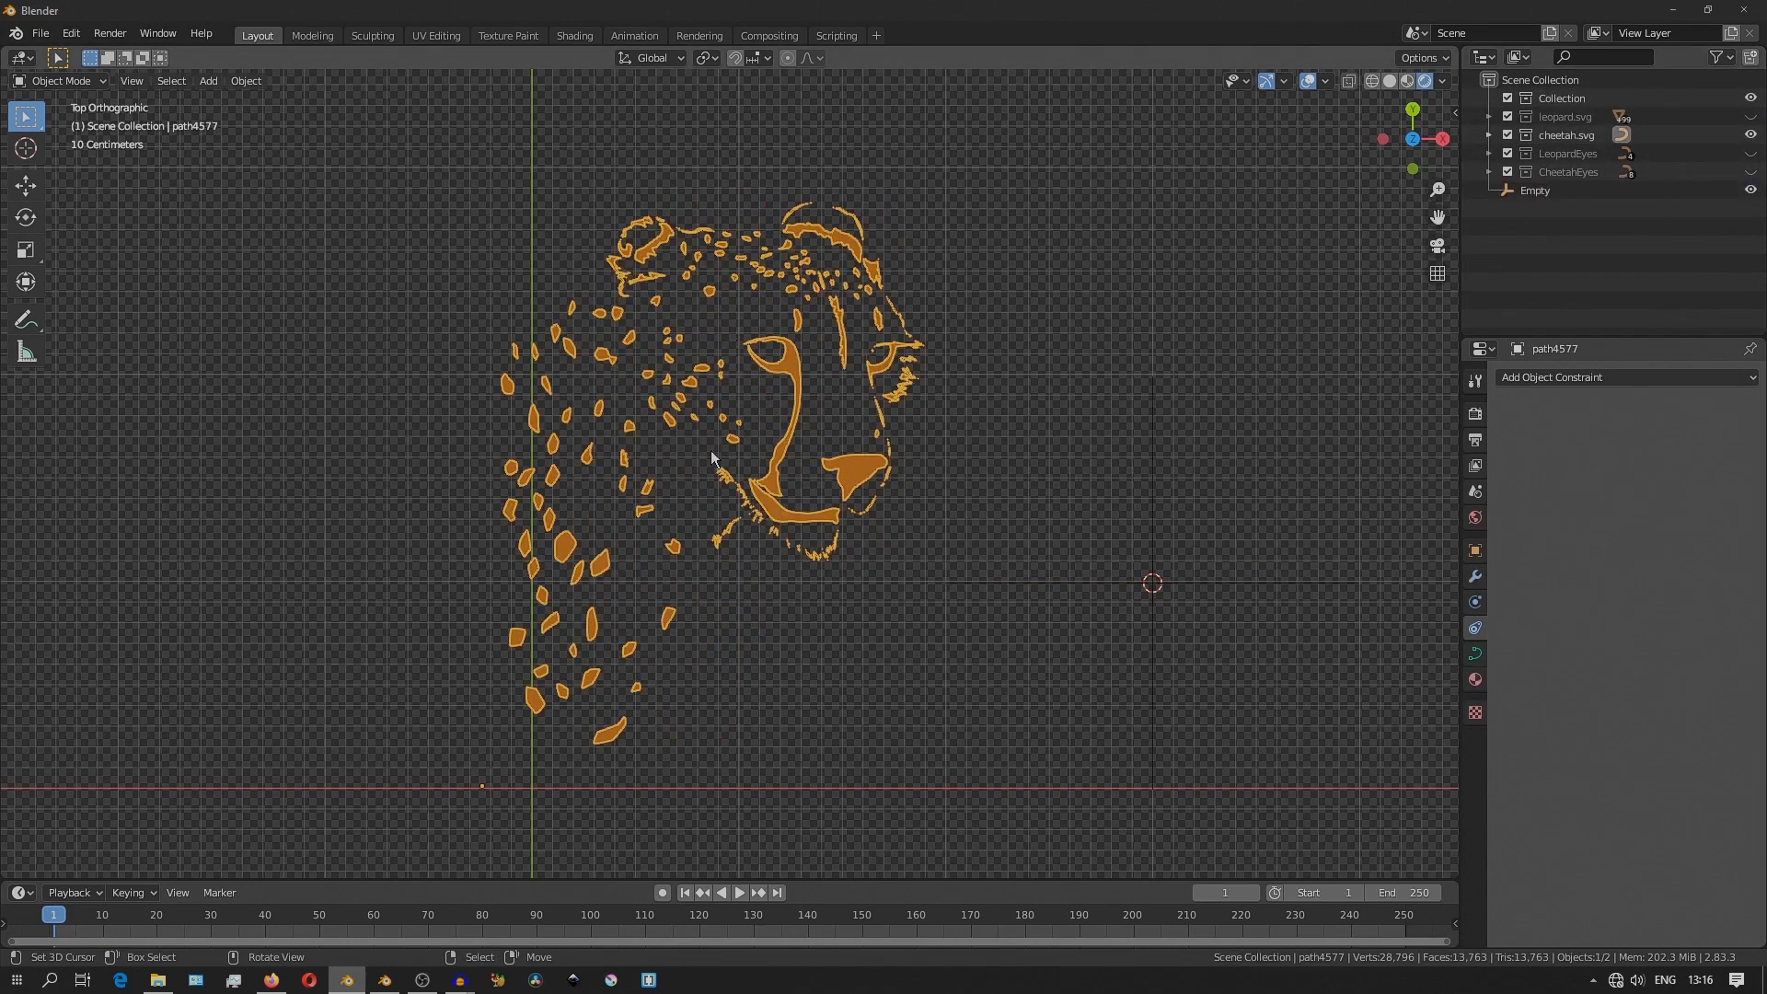
pyautogui.keyDown('shift'); pyautogui.moveTo(712, 457); pyautogui.dragTo(765, 438, button='middle'); pyautogui.keyUp('shift')
pyautogui.click(1577, 377)
pyautogui.click(1446, 438)
pyautogui.click(1744, 440)
pyautogui.click(1215, 563)
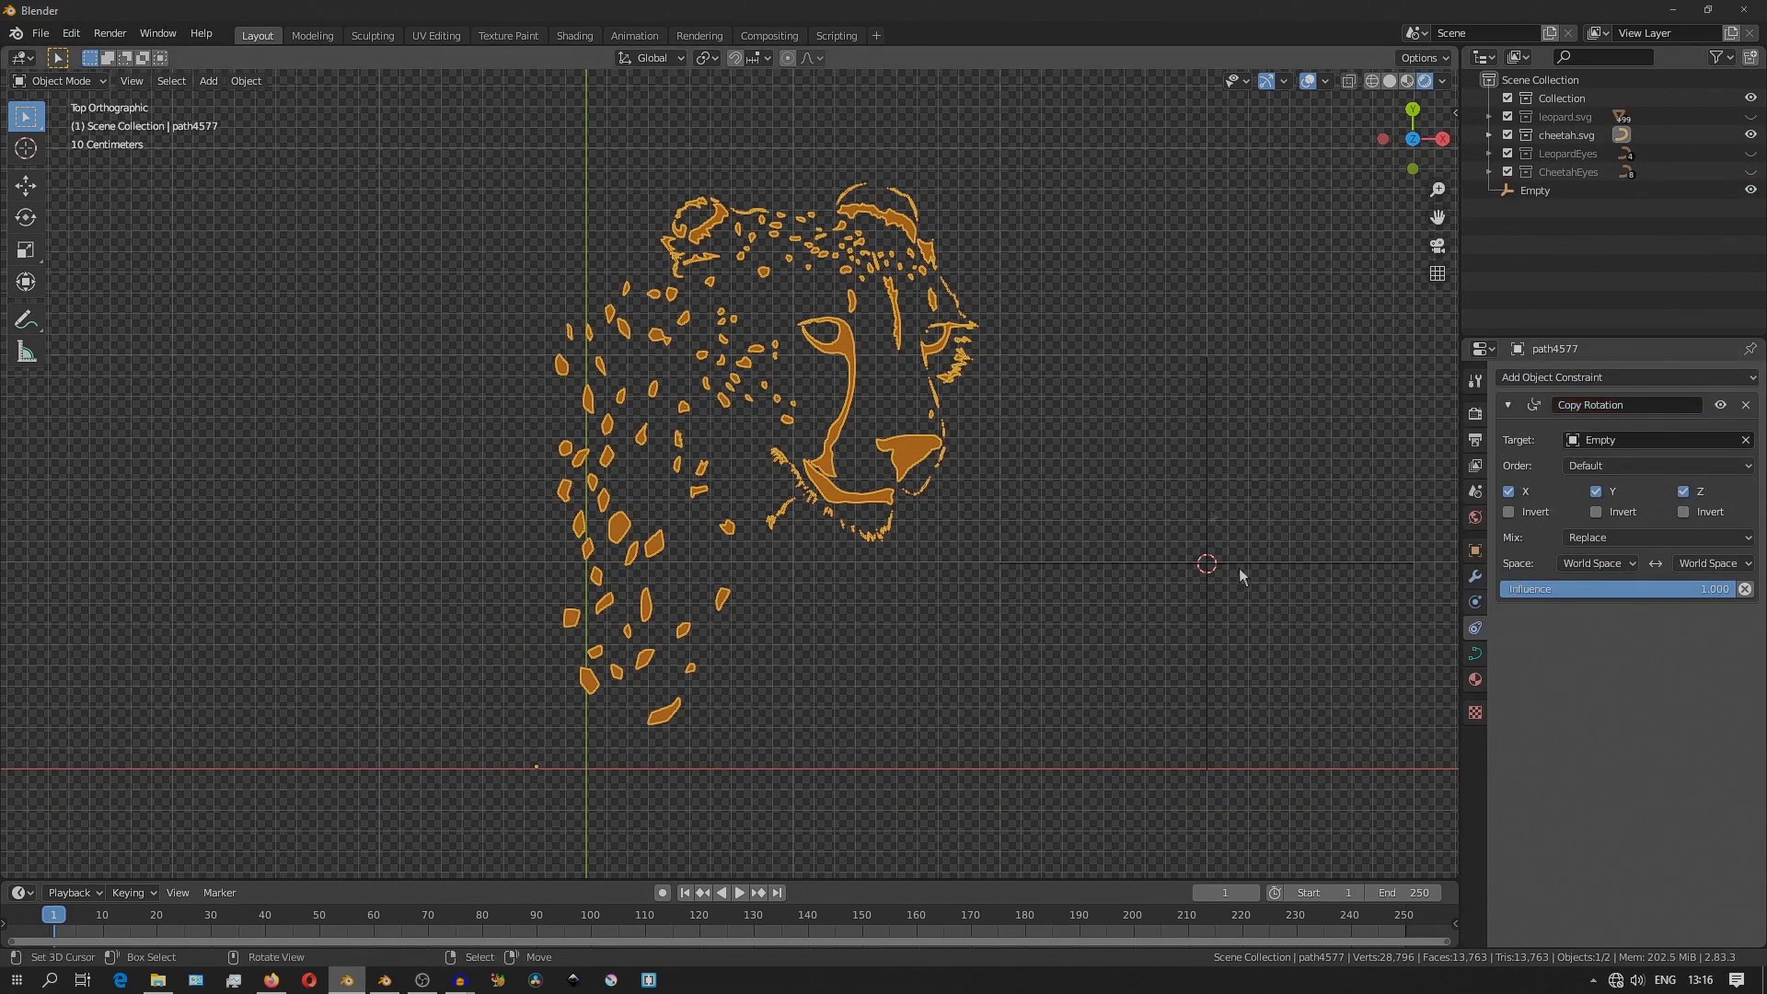
# Convert the cheetah curve to a mesh.
pyautogui.click(246, 80)
pyautogui.moveTo(304, 562)
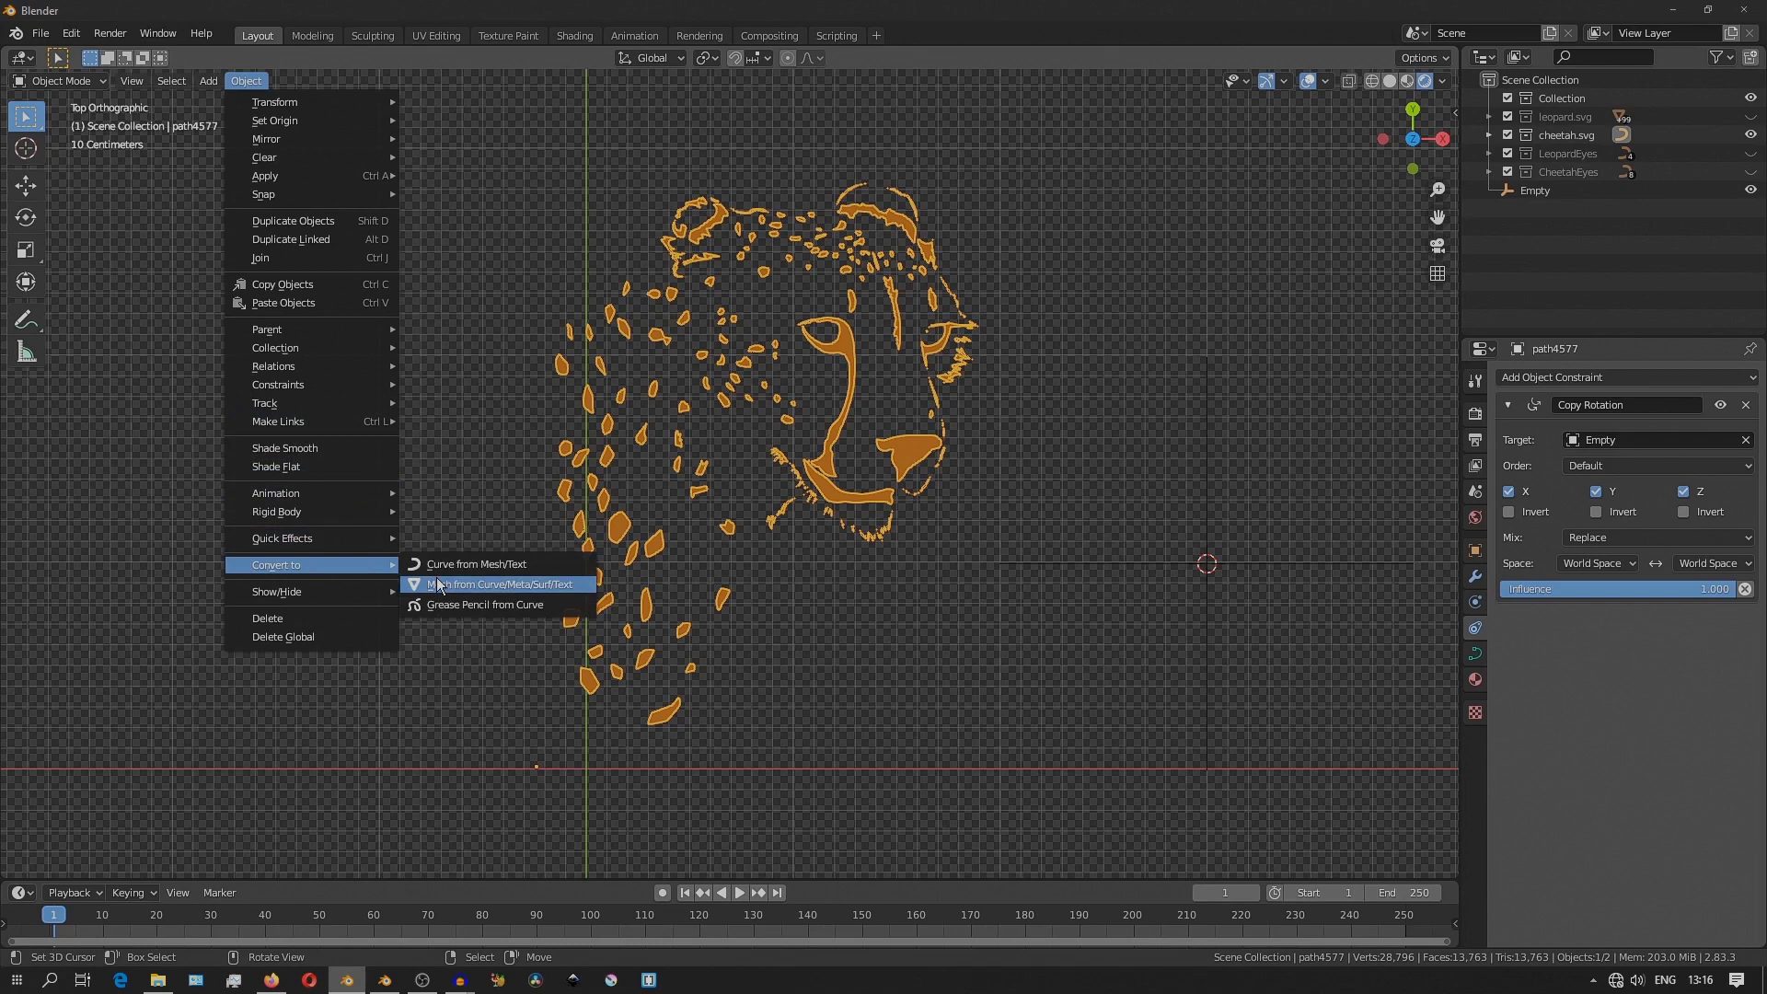
pyautogui.click(478, 580)
# Merge all the cheetah mesh's vertices by distance in Edit Mode.
pyautogui.press('Tab')
pyautogui.press('a')
pyautogui.click(301, 80)
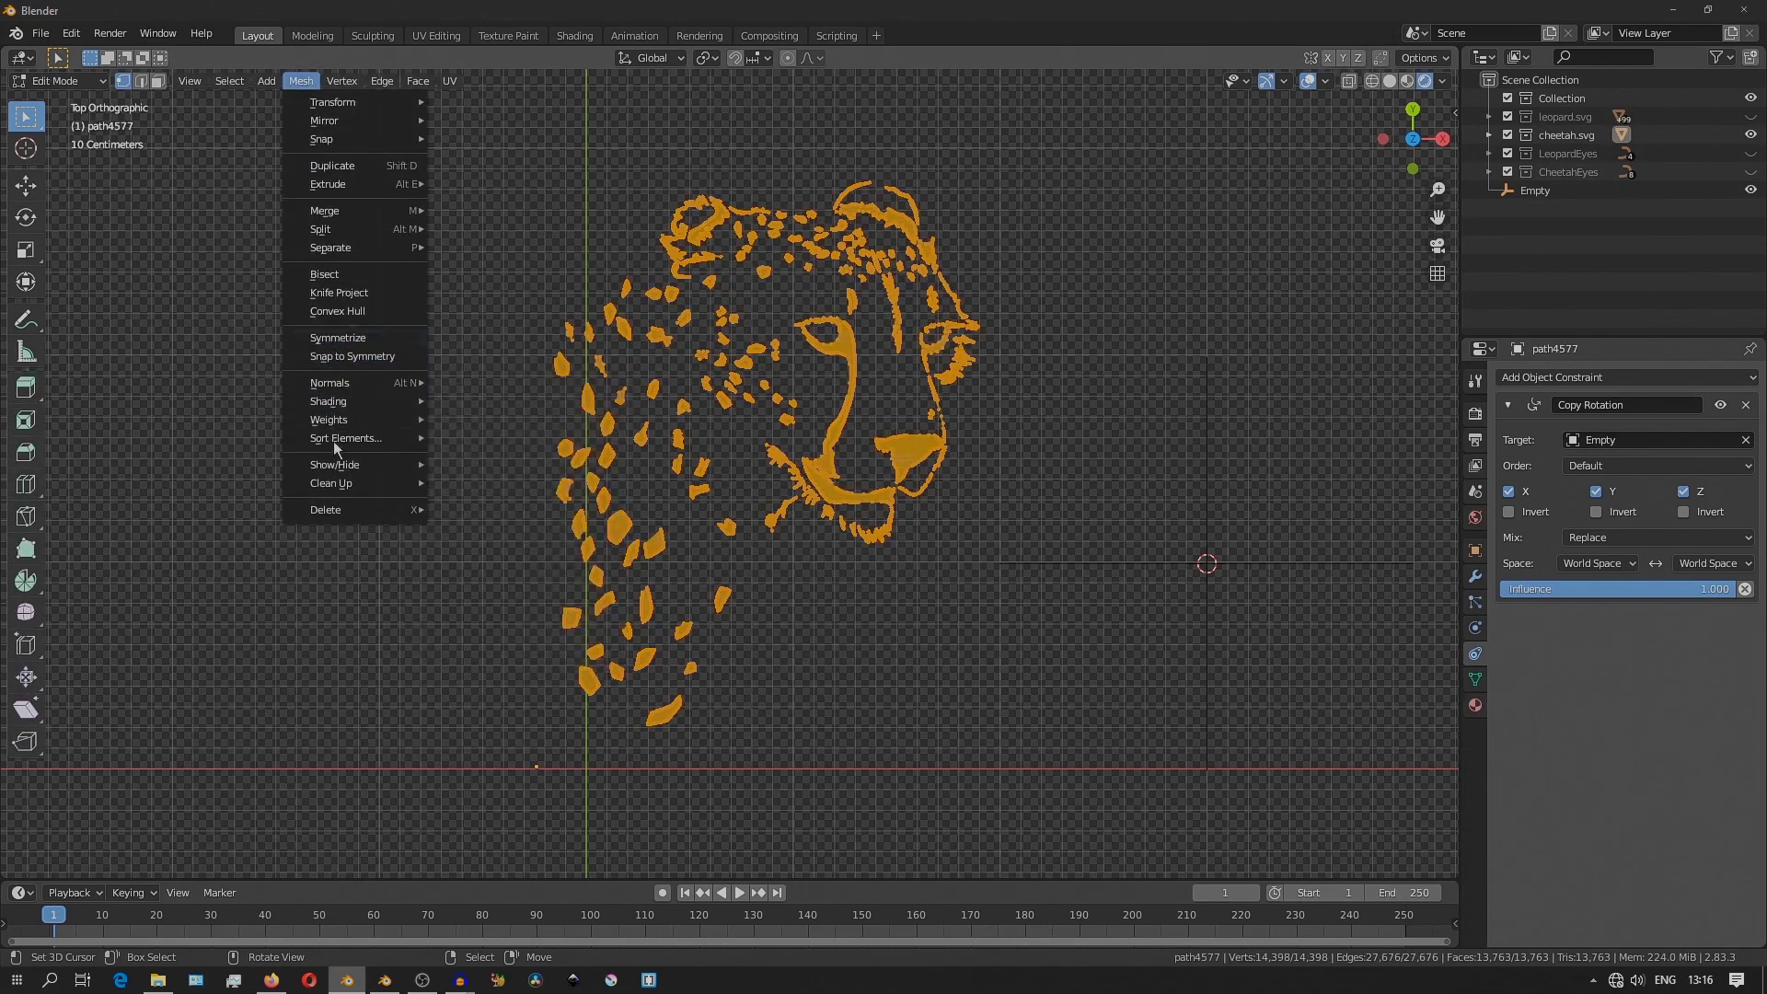
pyautogui.moveTo(324, 211)
pyautogui.click(483, 277)
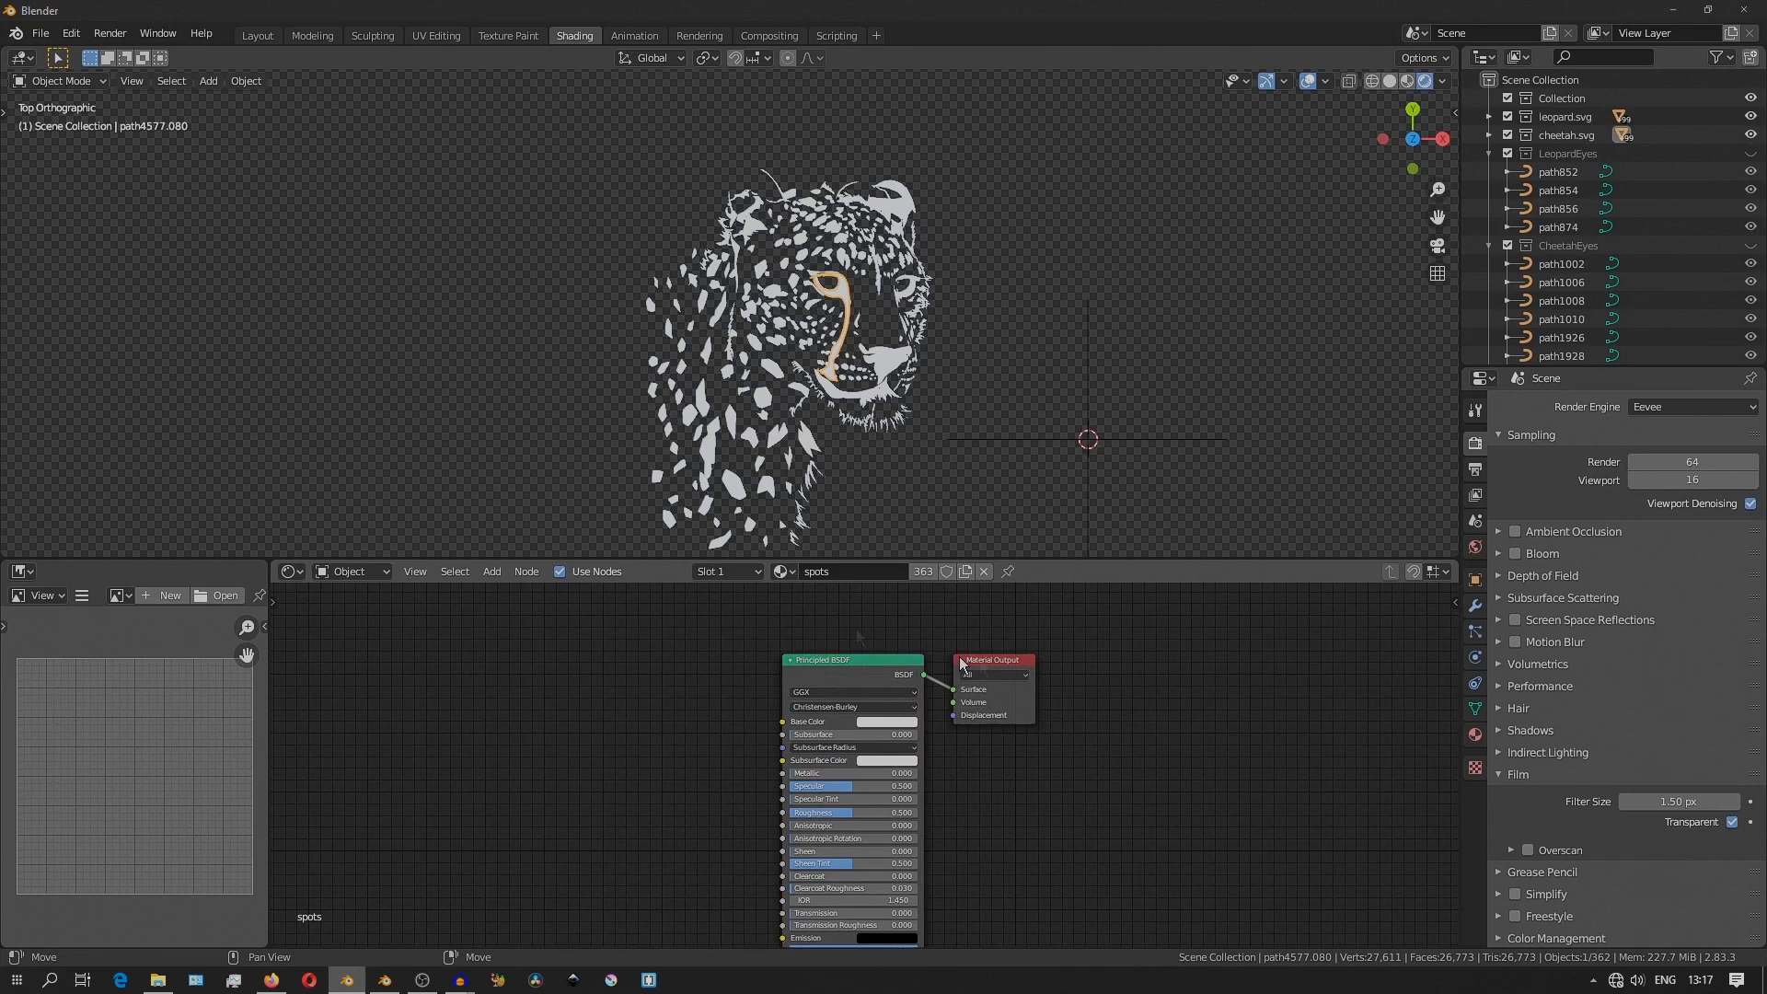
# Set the spots material's base color to orange and add a Mix Shader with a Transparent BSDF as its second shader.
pyautogui.click(617, 731)
pyautogui.click(635, 589)
pyautogui.hotkey('shift', 'a')
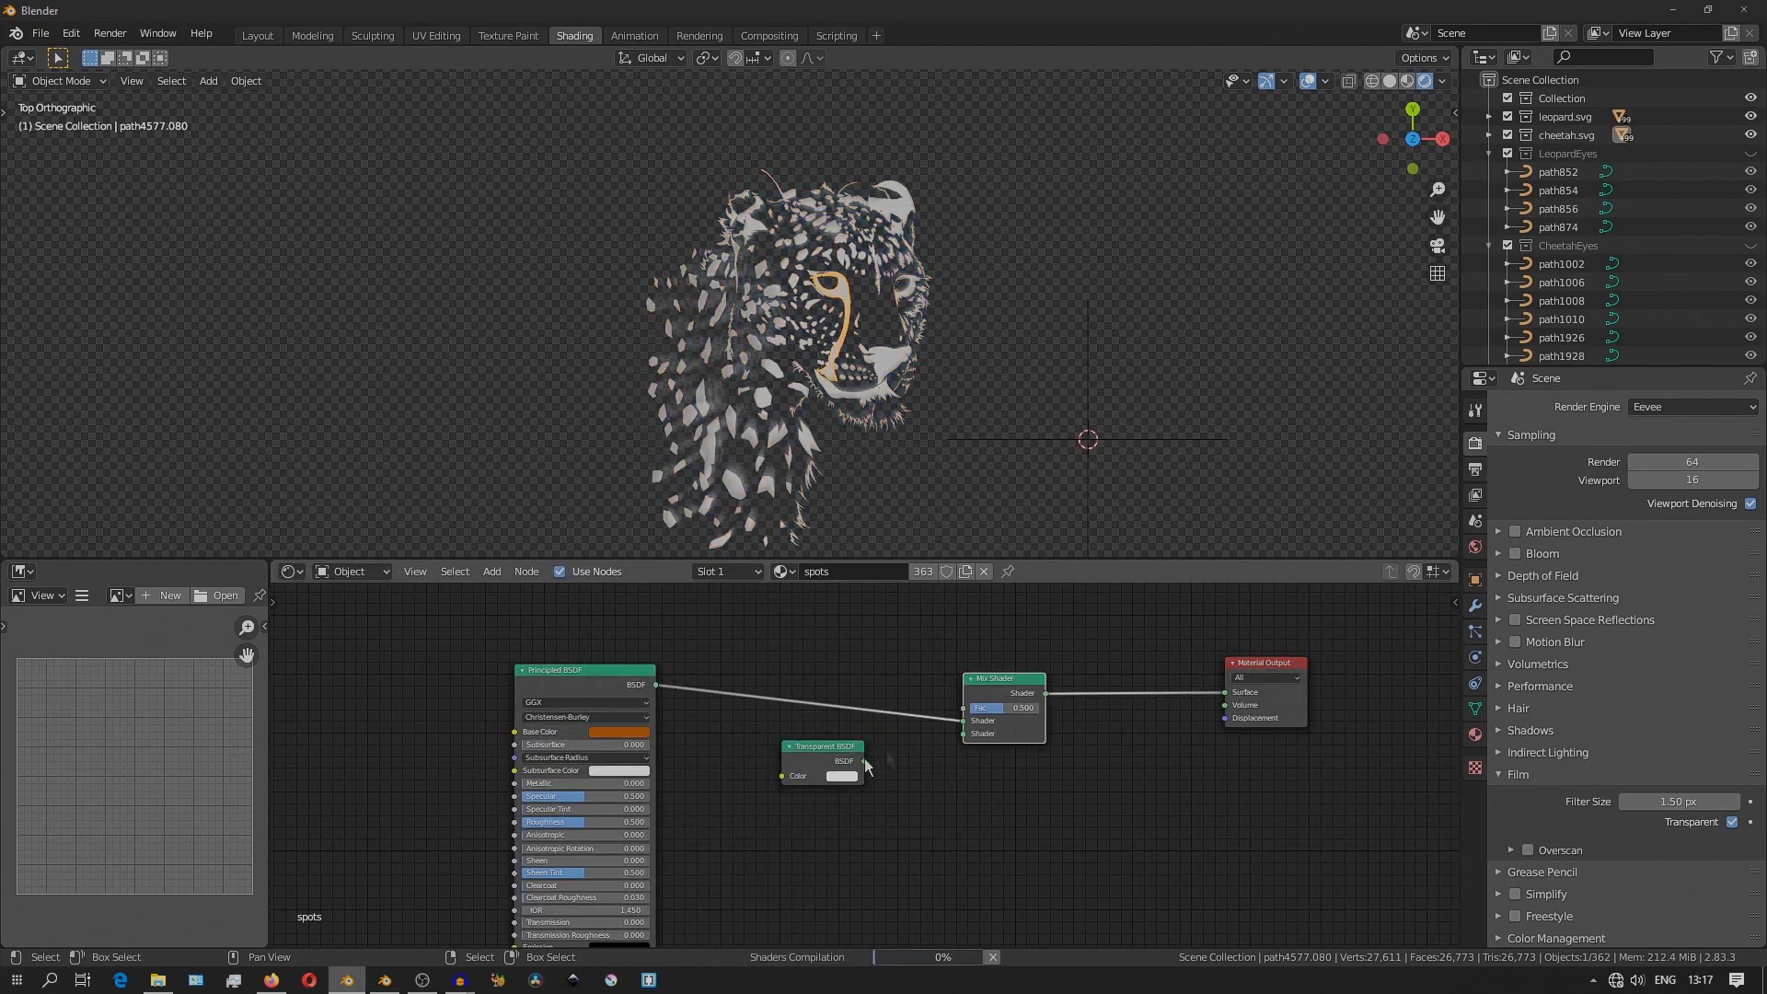
# Add a Geometry node to the spots material and connect its Backfacing output to the Mix Shader's Fac.
pyautogui.hotkey('shift', 'a')
pyautogui.moveTo(691, 647)
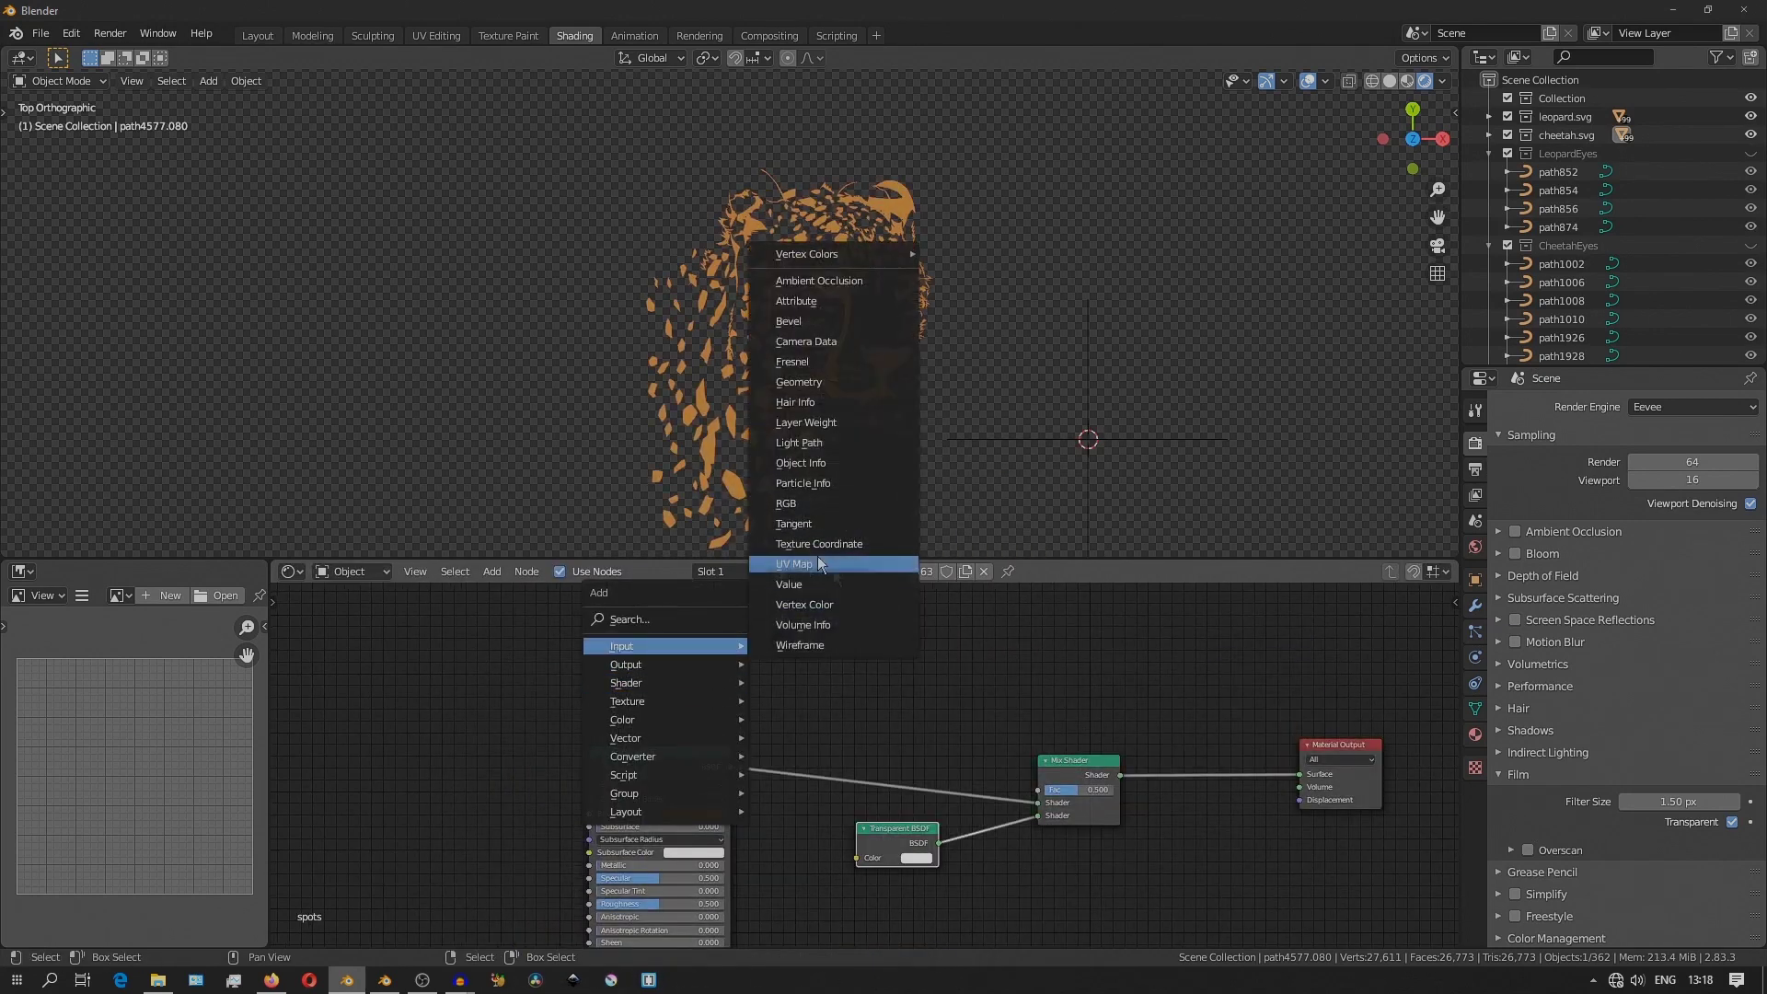
pyautogui.click(797, 380)
pyautogui.click(641, 602)
pyautogui.moveTo(722, 697); pyautogui.dragTo(1038, 790)
# Set the spots material's blend mode to Alpha Blend.
pyautogui.click(1475, 734)
pyautogui.click(1694, 775)
pyautogui.click(1675, 838)
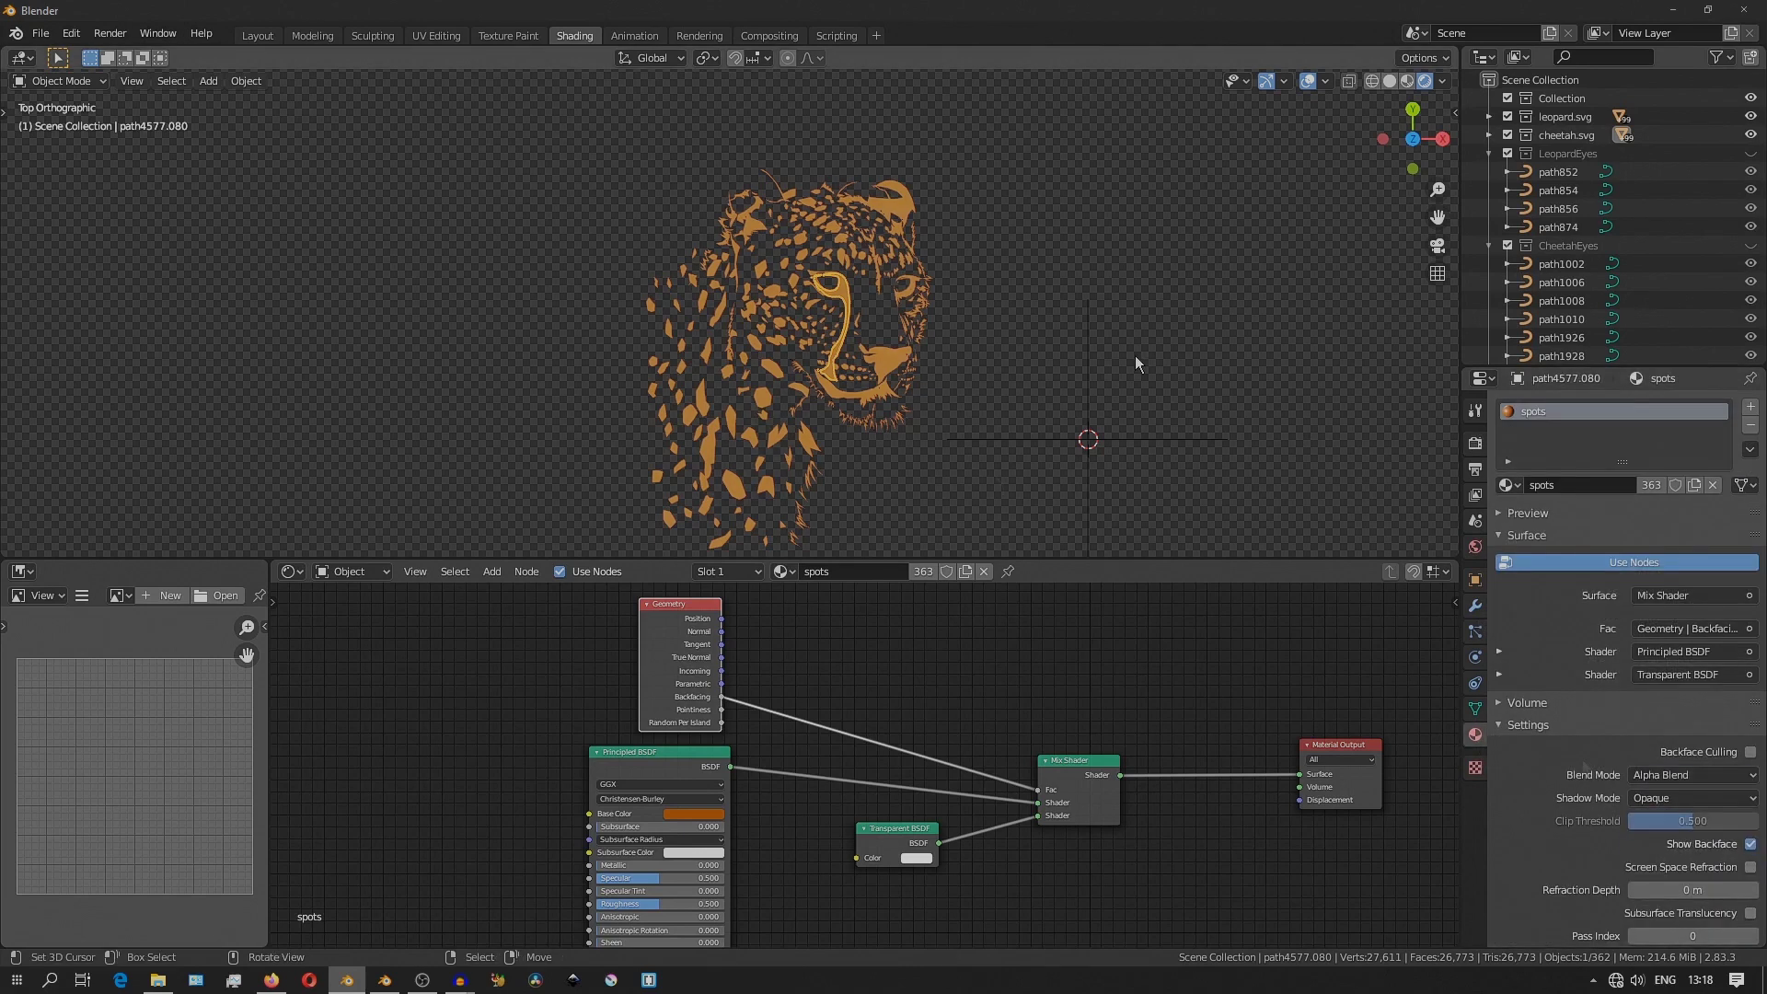
# Select all cheetah pieces by collection and make a separate copy of the spots material for the active piece.
pyautogui.moveTo(1135, 355); pyautogui.dragTo(644, 237, button='middle')
pyautogui.rightClick(653, 258)
pyautogui.hotkey('shift', 'g')
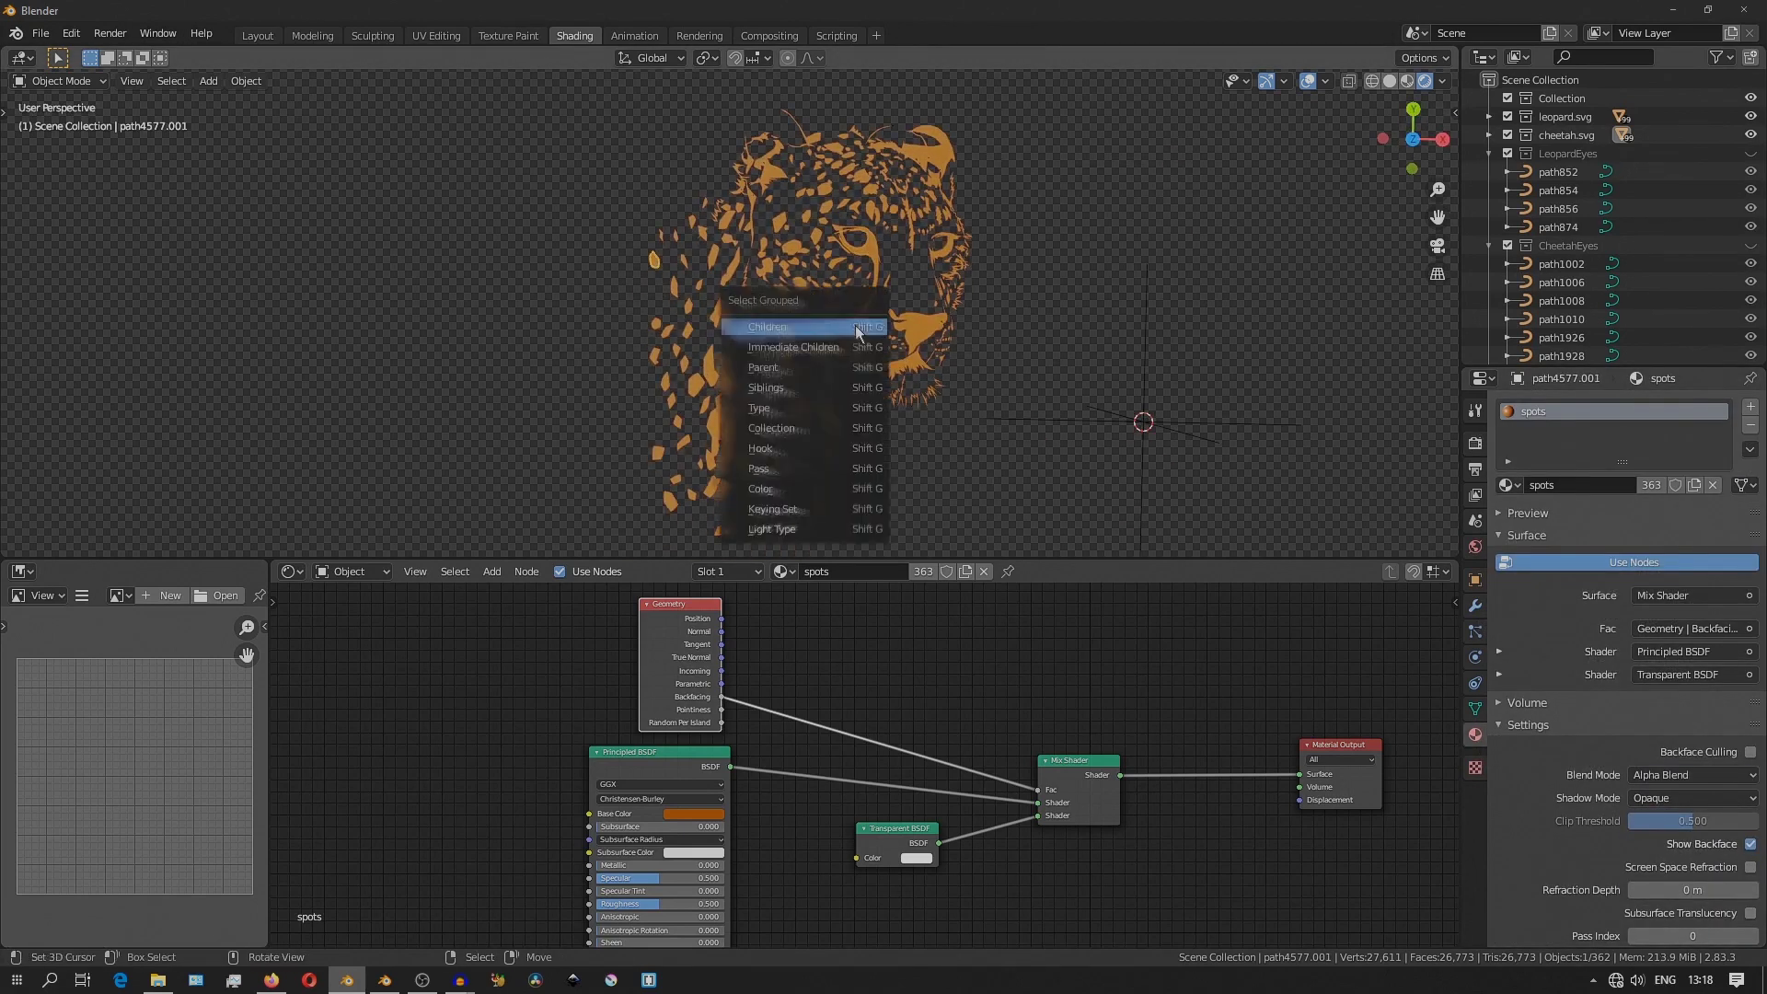
pyautogui.click(851, 429)
pyautogui.click(1694, 485)
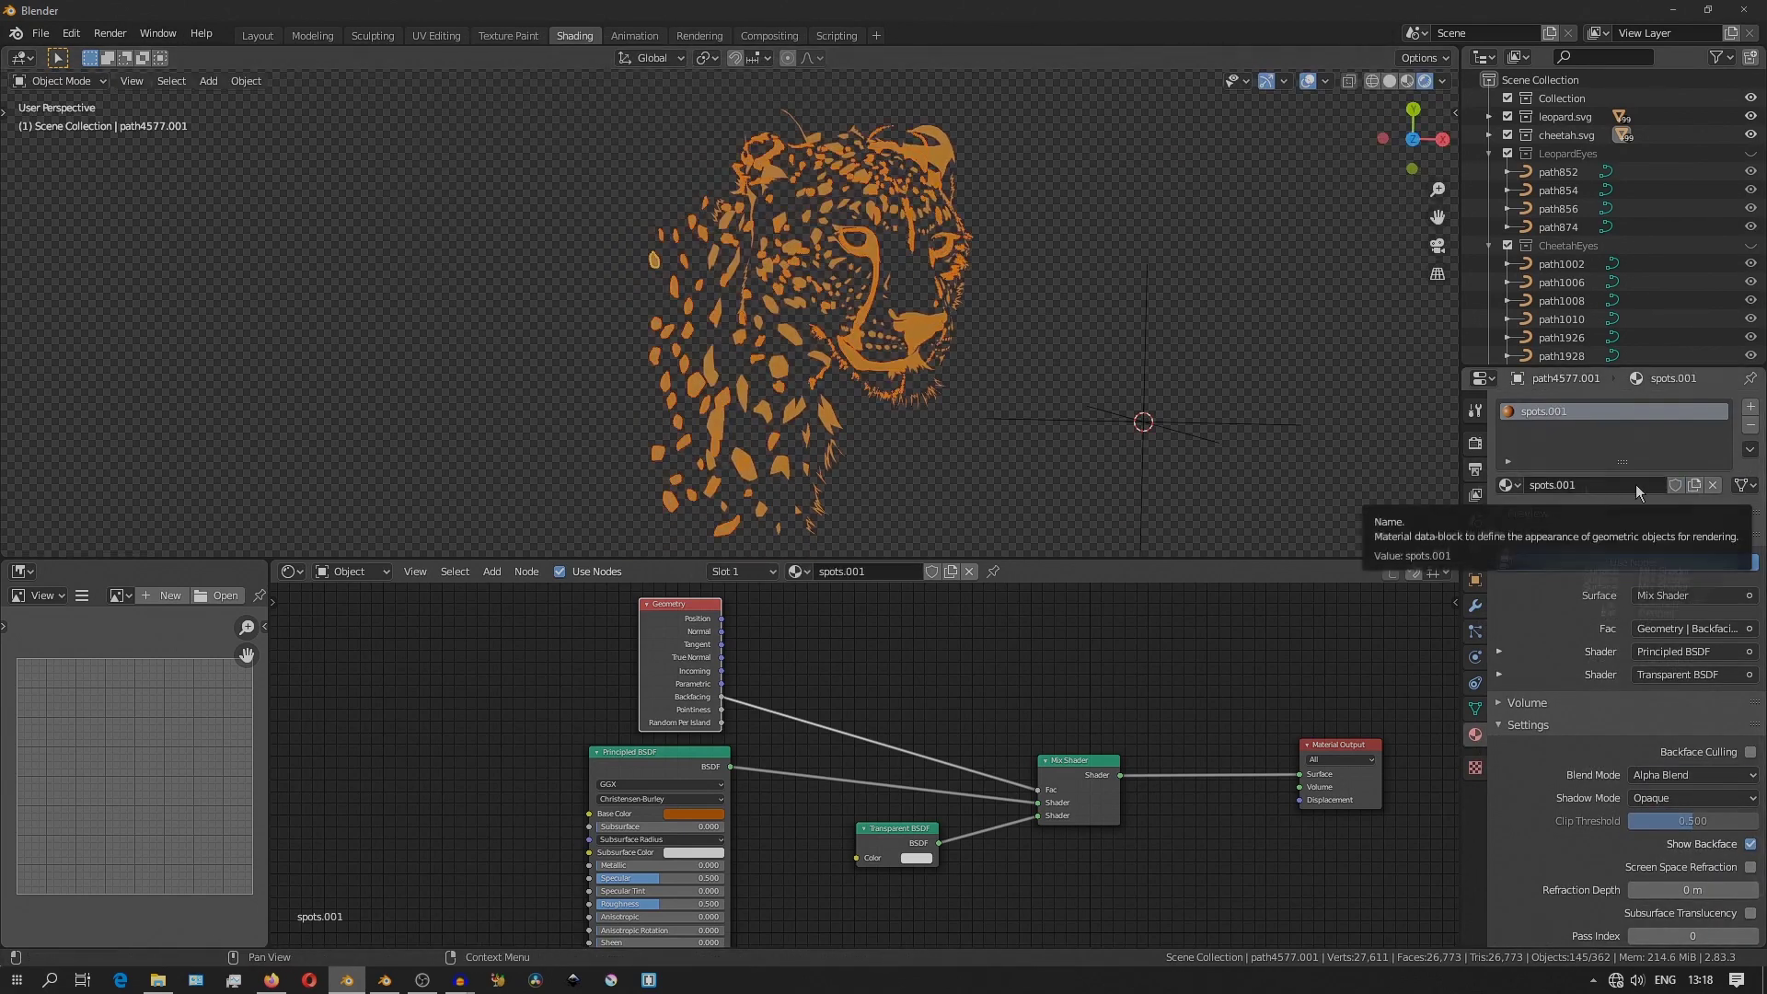
# Swap the Principled and Transparent BSDF connections on the copied material's Mix Shader and rearrange both nodes to match.
pyautogui.moveTo(1038, 815); pyautogui.dragTo(1038, 803)
pyautogui.moveTo(659, 752); pyautogui.dragTo(662, 877)
pyautogui.moveTo(870, 836); pyautogui.dragTo(823, 797)
# Hide the viewport overlays and link the spots.001 material to all the selected cheetah pieces.
pyautogui.hotkey('alt', 'shift', 'z')
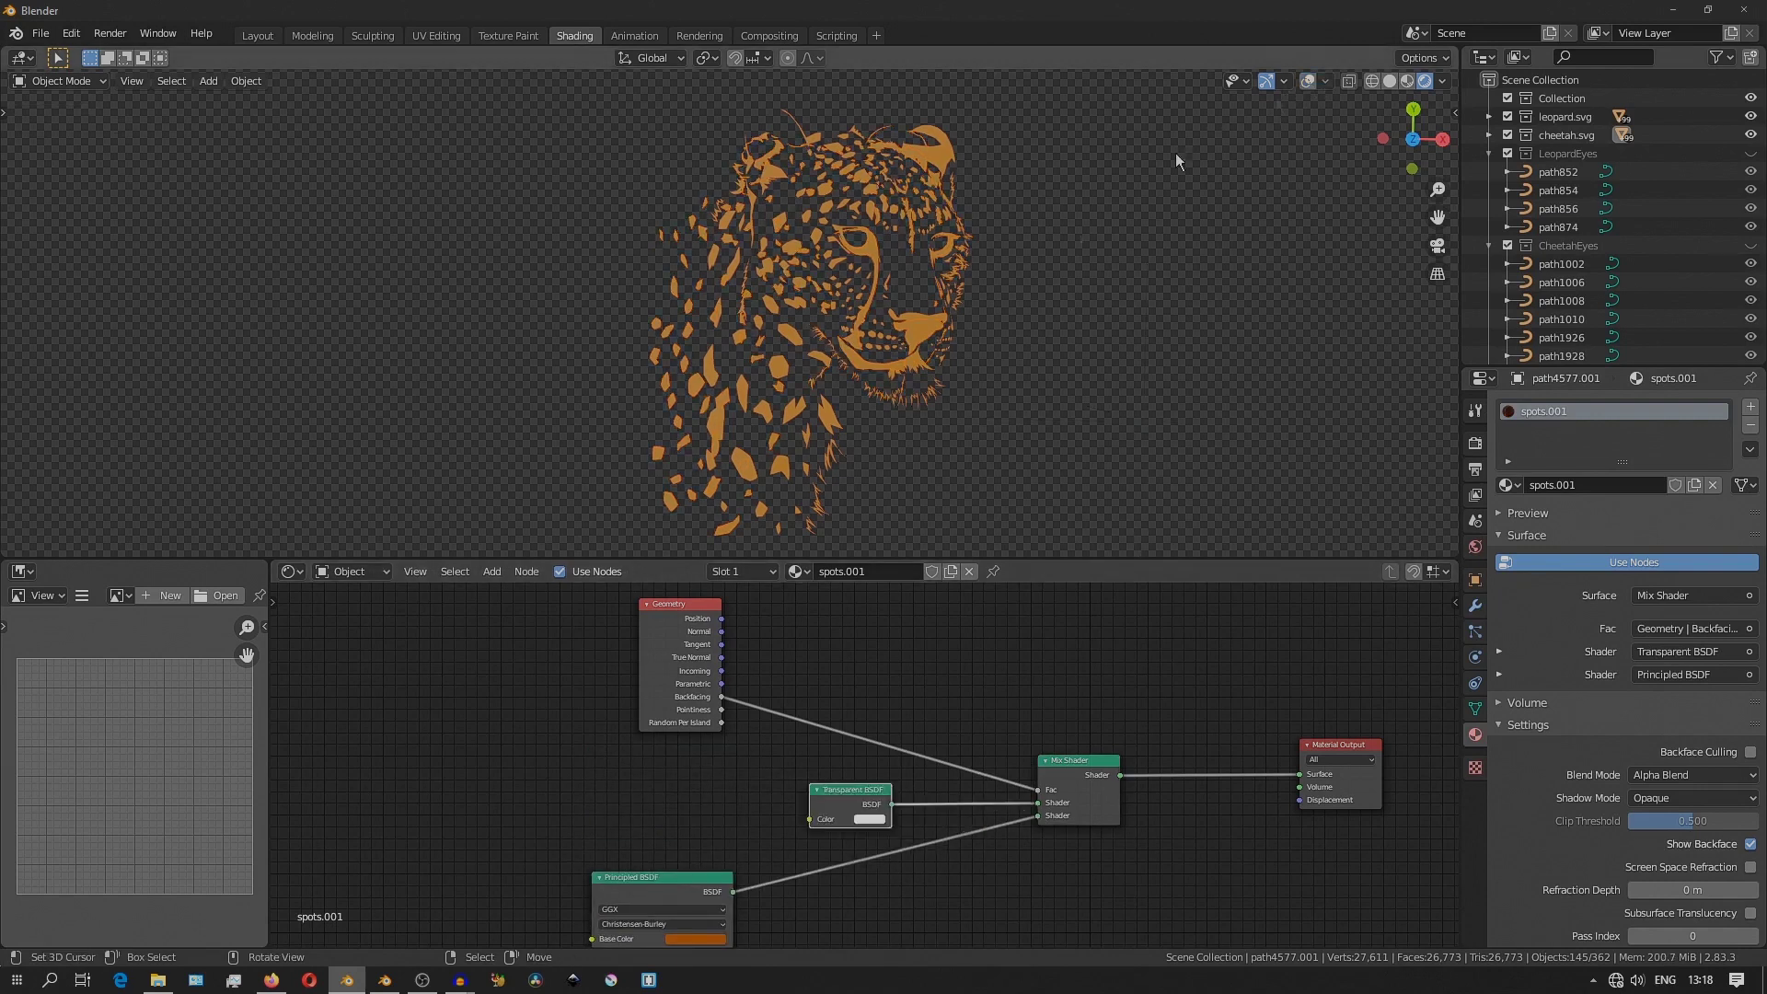
pyautogui.hotkey('ctrl', 'l')
pyautogui.click(1101, 311)
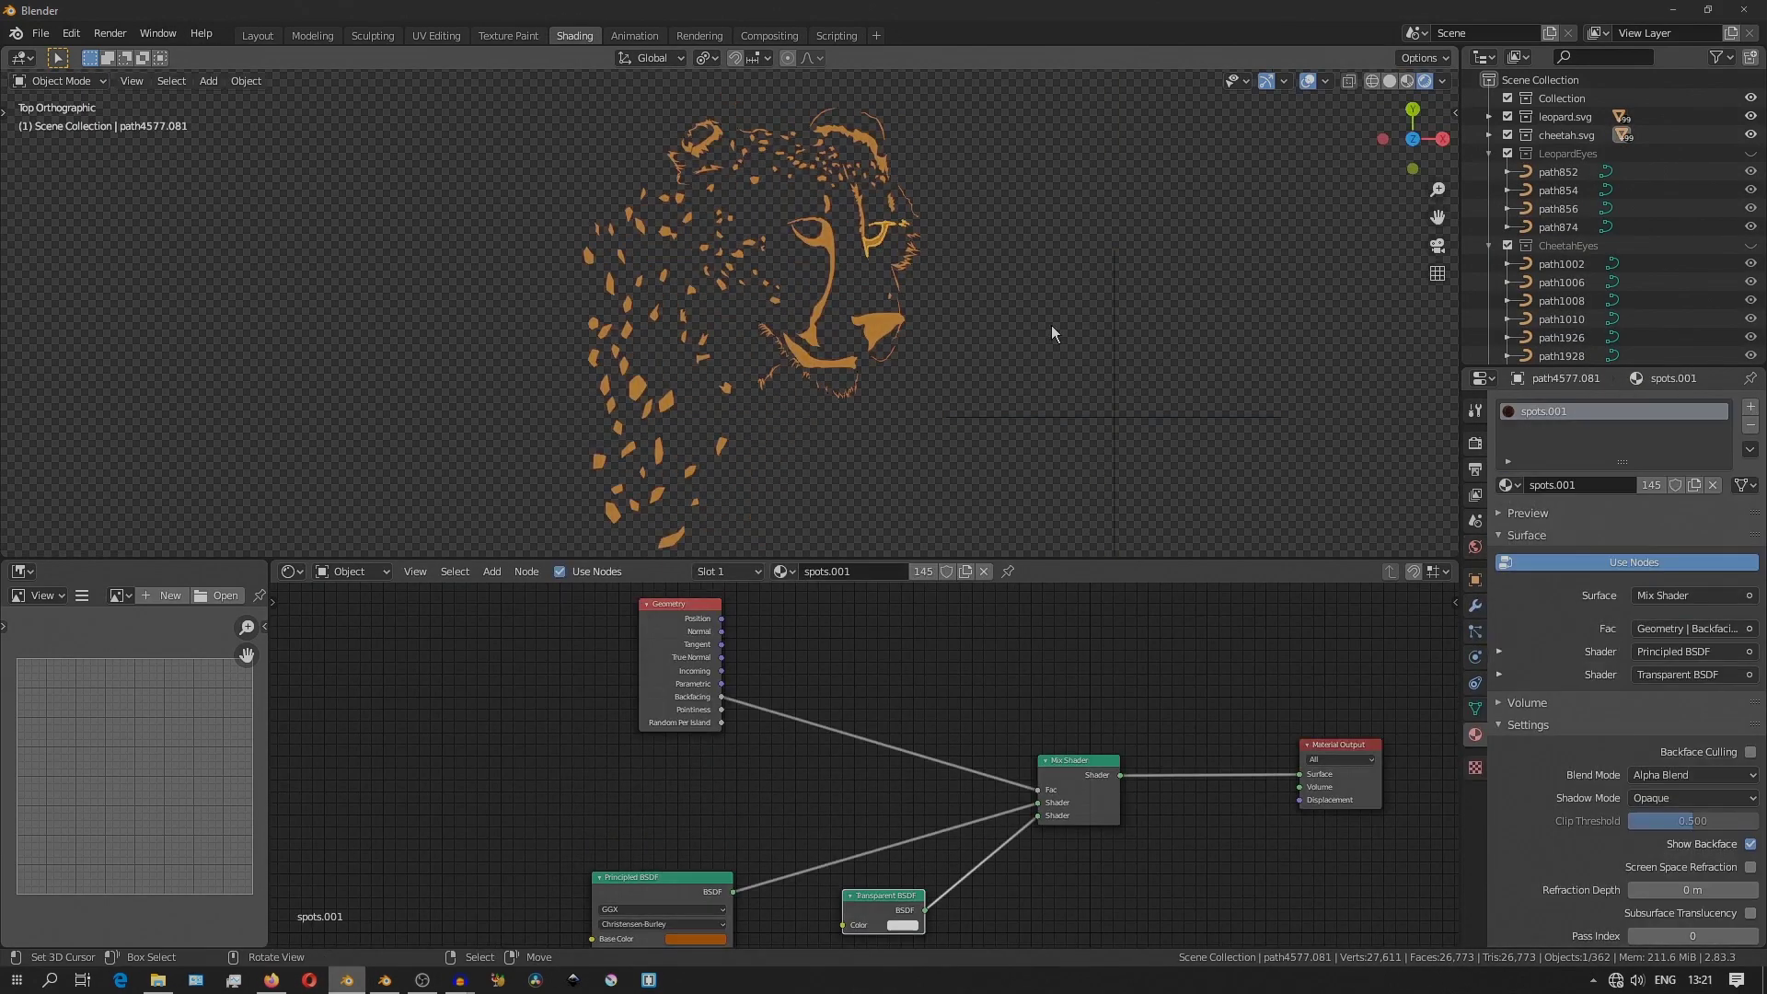
# Clear the selection of cheetah pieces and rotate the empty about the Y axis to test the leopard-to-cheetah flip.
pyautogui.press('g')
pyautogui.click(1072, 326)
pyautogui.hotkey('alt', 'a')
pyautogui.rightClick(1217, 416)
pyautogui.press('r')
pyautogui.press('y')
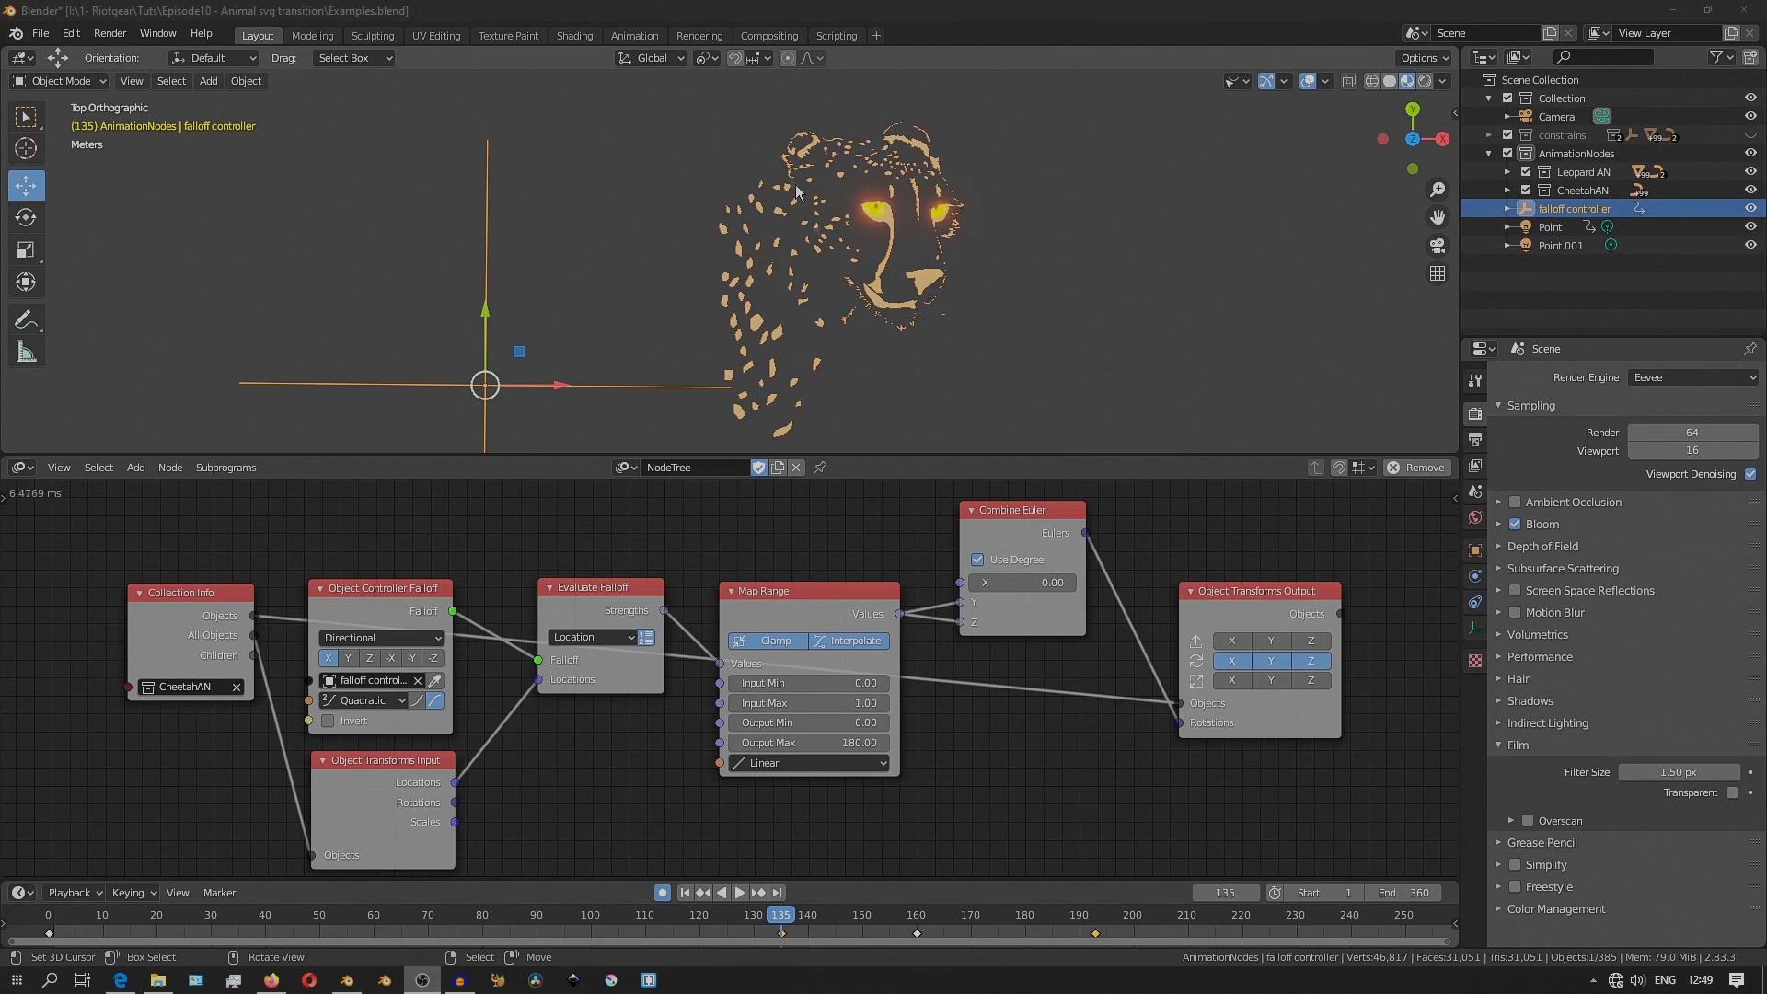
# Rotate the falloff controller to a diagonal angle to change the direction in which the pieces flip.
pyautogui.press('r')
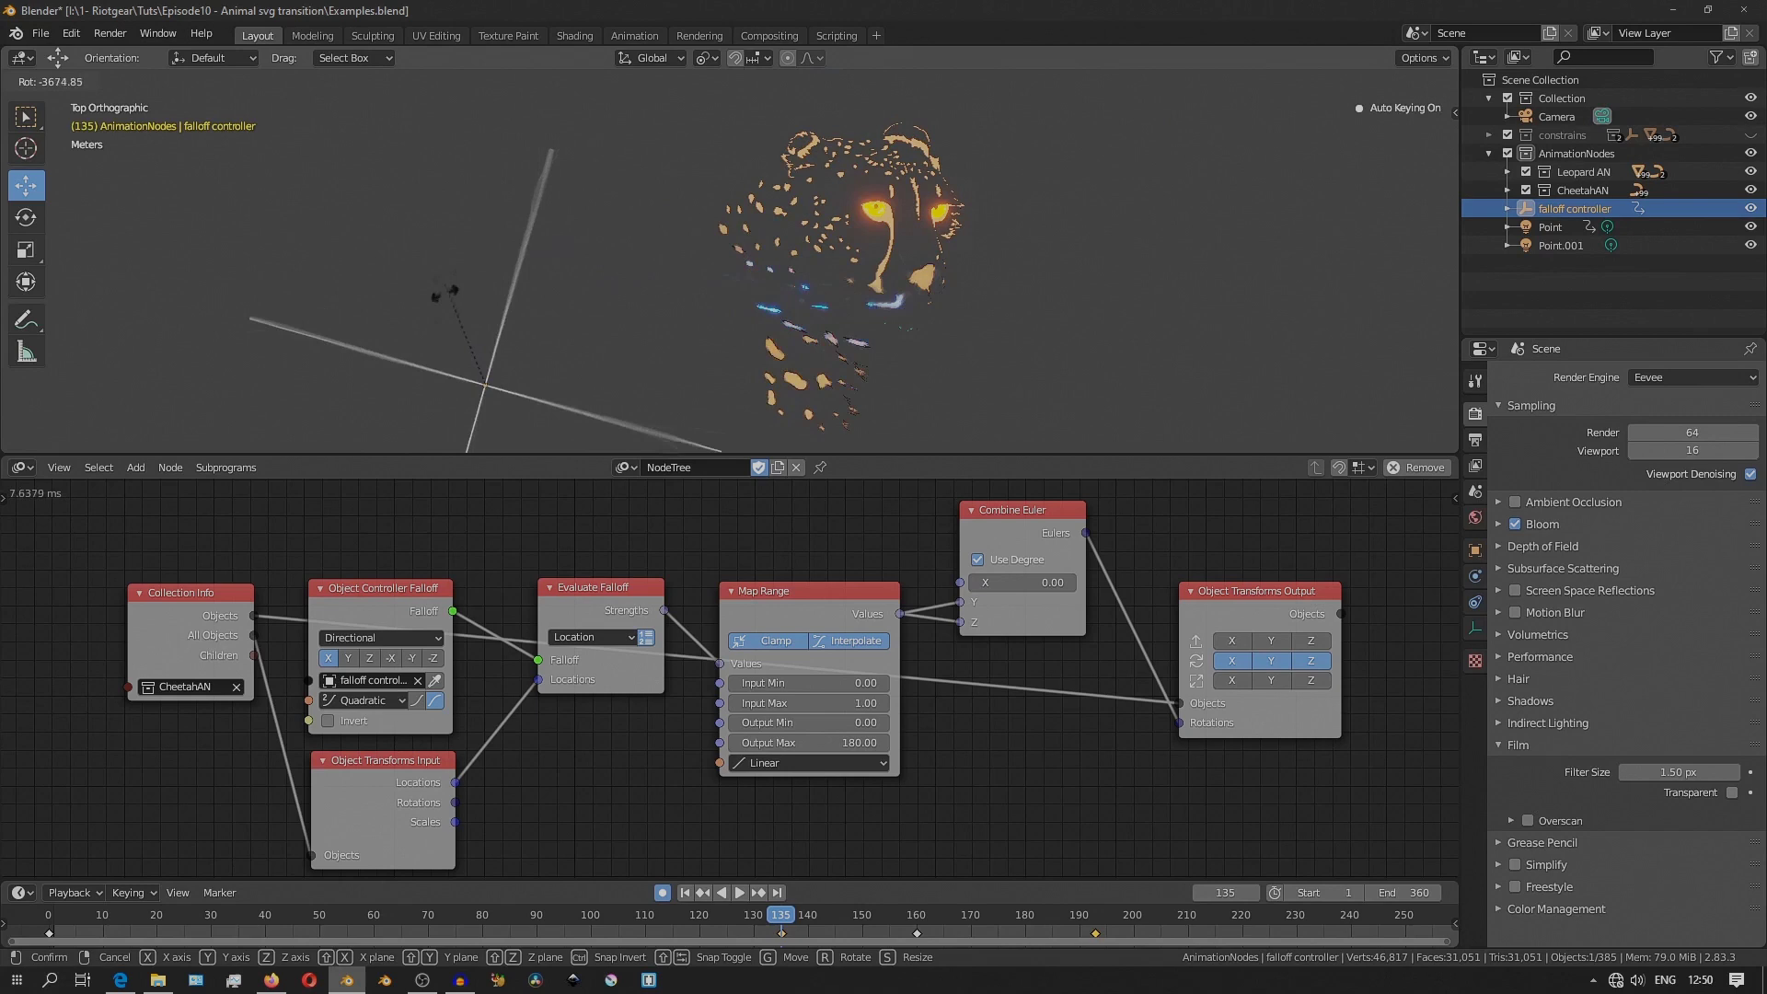
pyautogui.click(718, 345)
# Examine the CheetahAN and Leopard AN node chains, comparing their Object Controller Falloff, Map Range, Combine Euler and Object Transforms Output nodes.
pyautogui.scroll(-4, 992, 694)
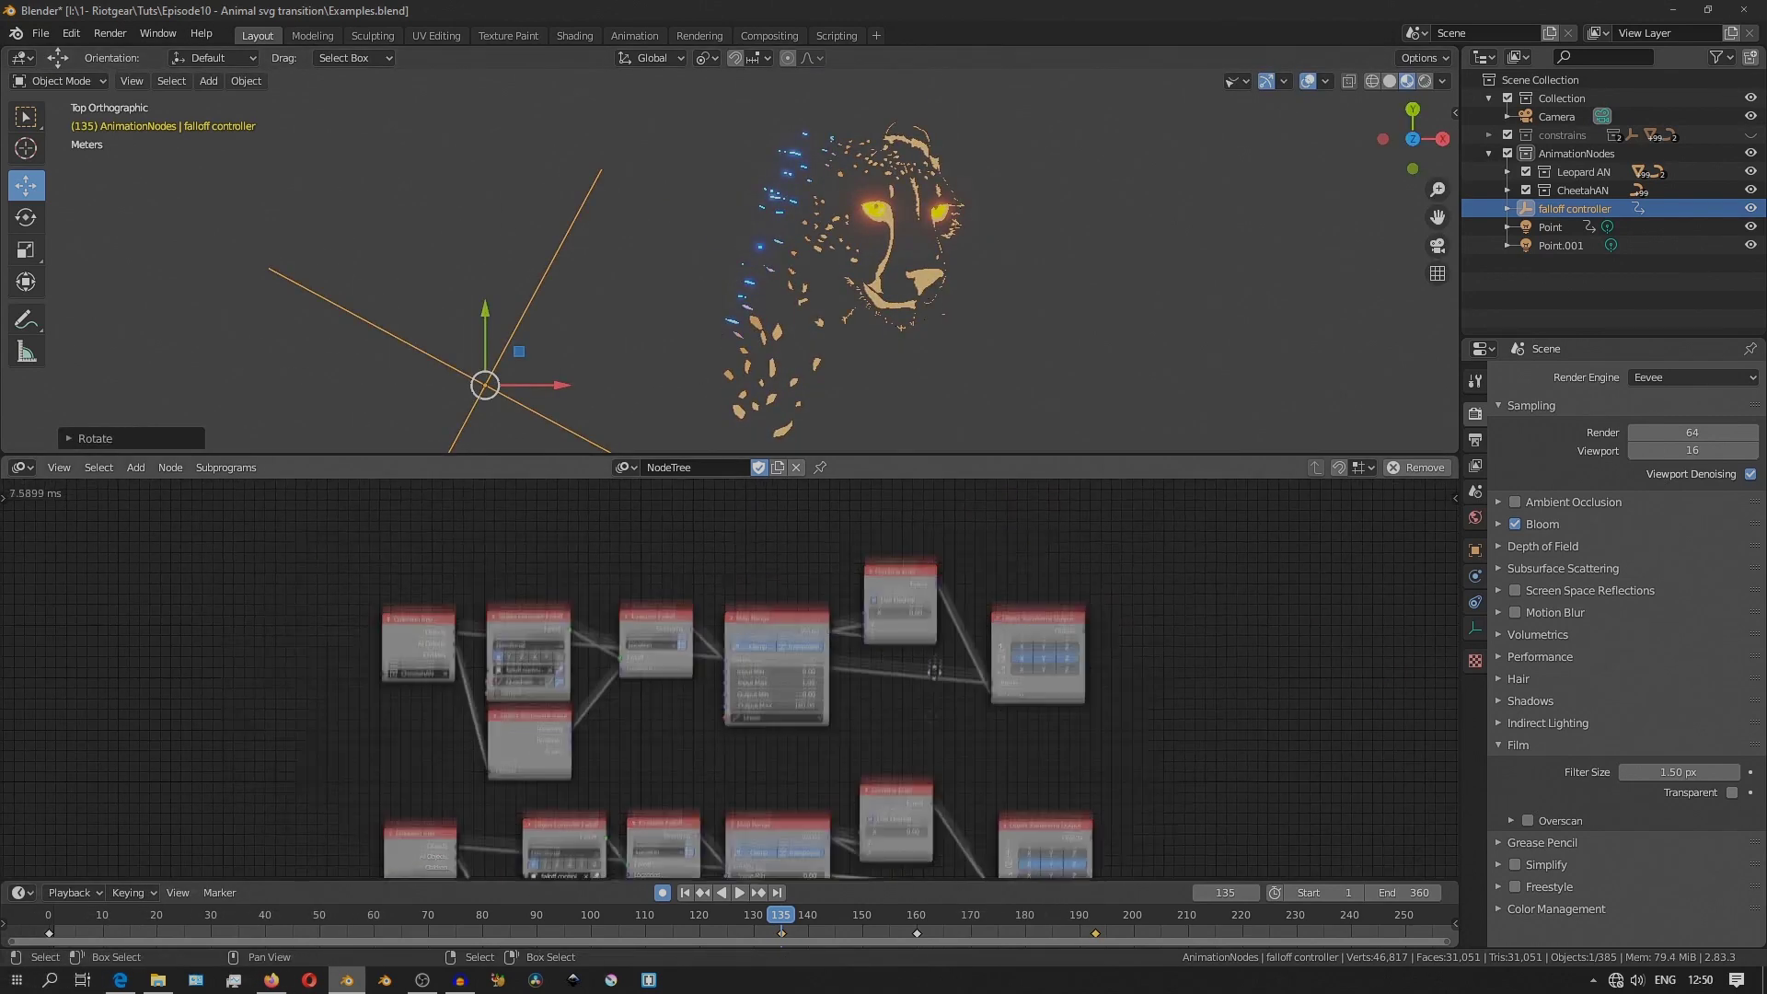
pyautogui.moveTo(934, 672); pyautogui.dragTo(957, 483, button='middle')
pyautogui.scroll(5, 909, 565)
pyautogui.scroll(-4, 876, 544)
pyautogui.scroll(3, 876, 546)
pyautogui.scroll(-3, 877, 546)
pyautogui.moveTo(830, 533); pyautogui.dragTo(760, 575, button='middle')
pyautogui.scroll(6, 792, 610)
pyautogui.scroll(-4, 978, 703)
pyautogui.moveTo(824, 741); pyautogui.dragTo(871, 503, button='middle')
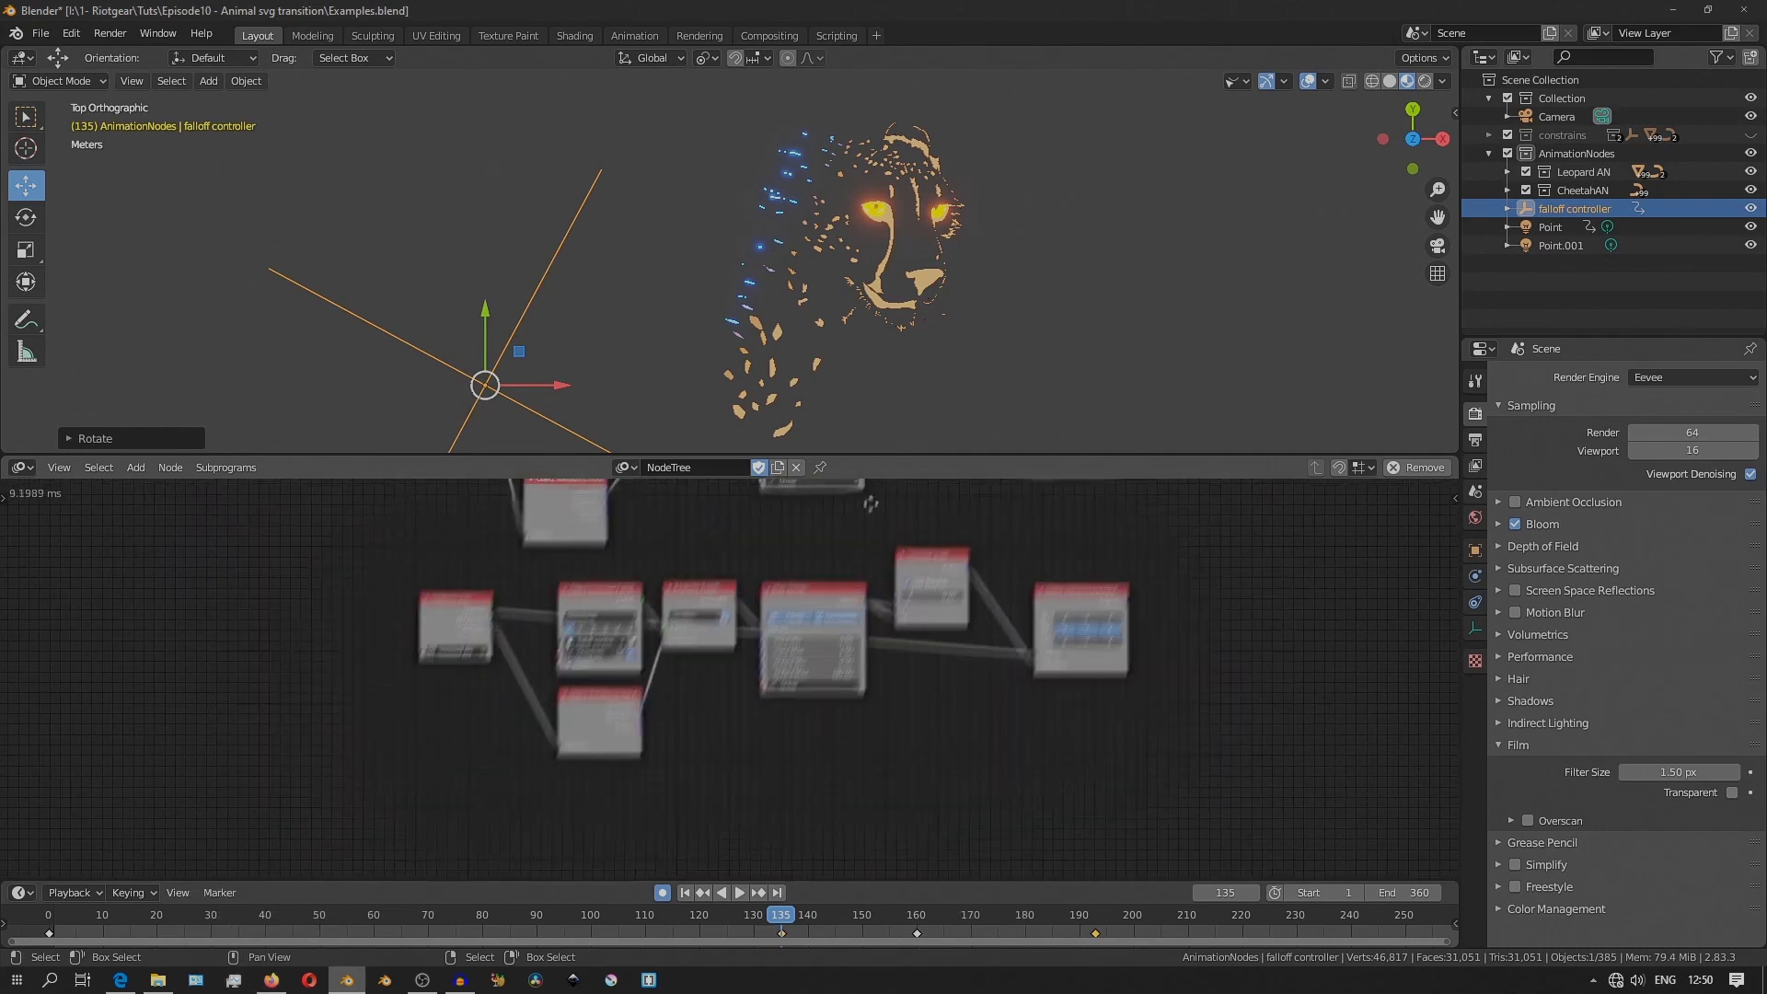
pyautogui.scroll(3, 875, 571)
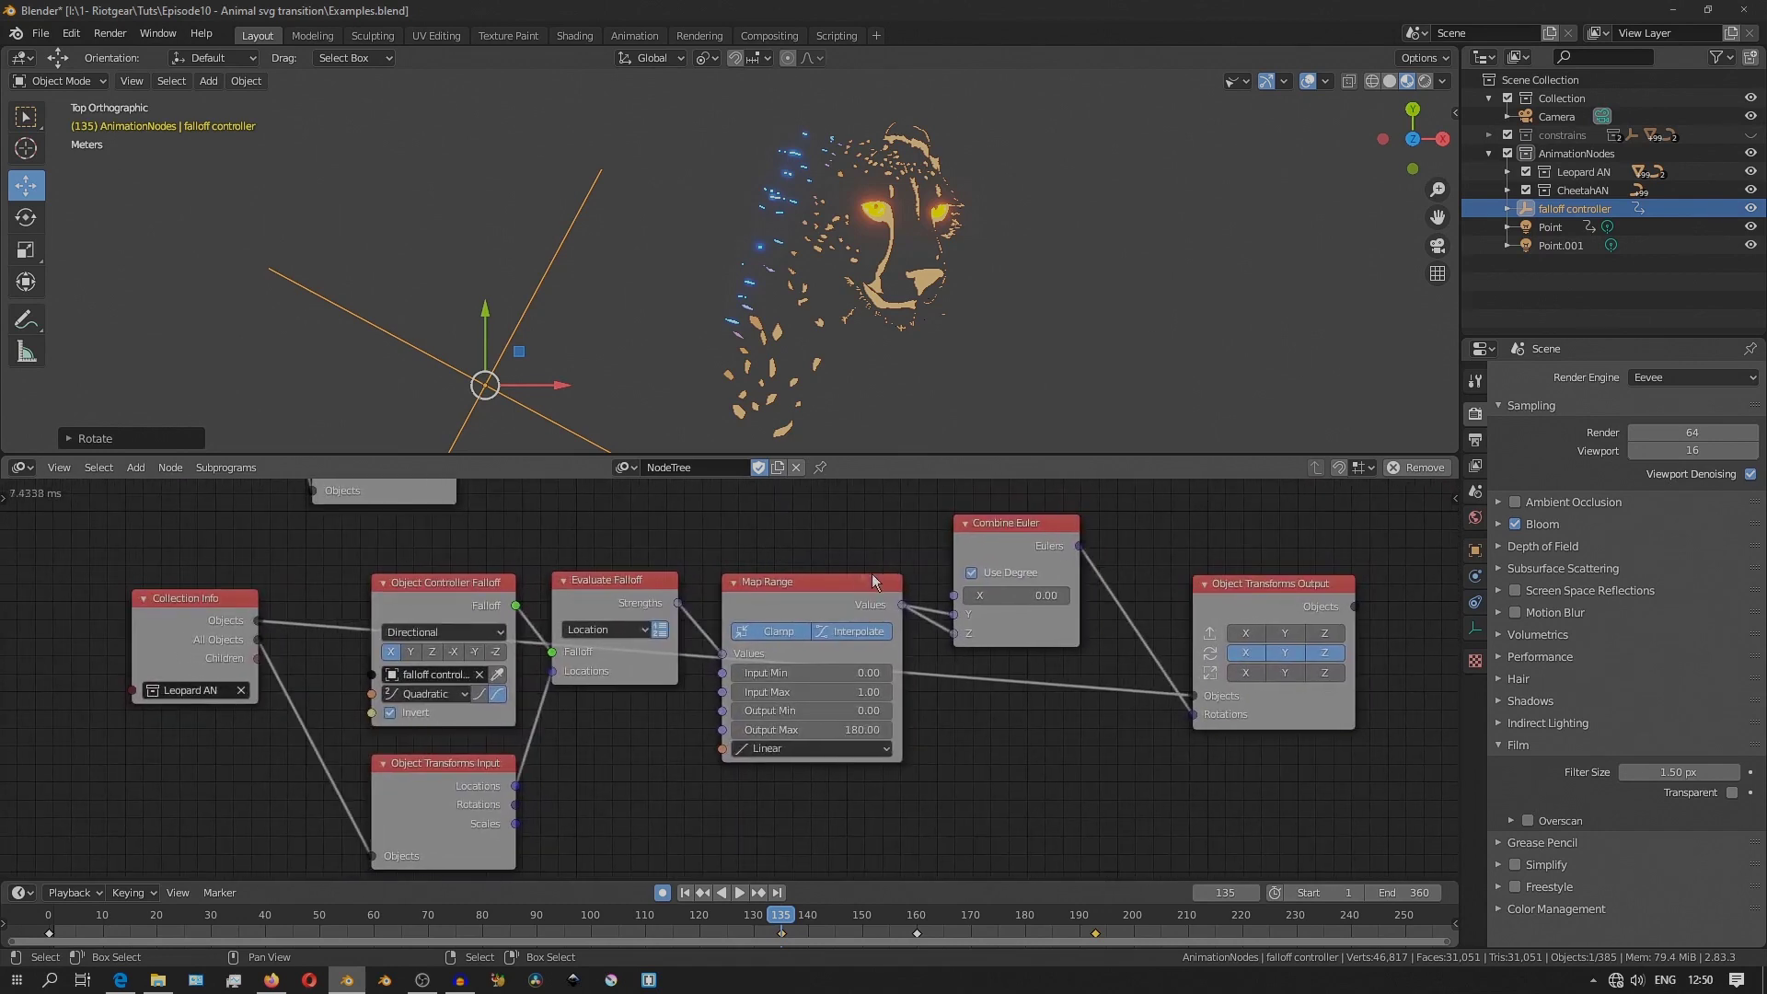
pyautogui.scroll(-5, 871, 572)
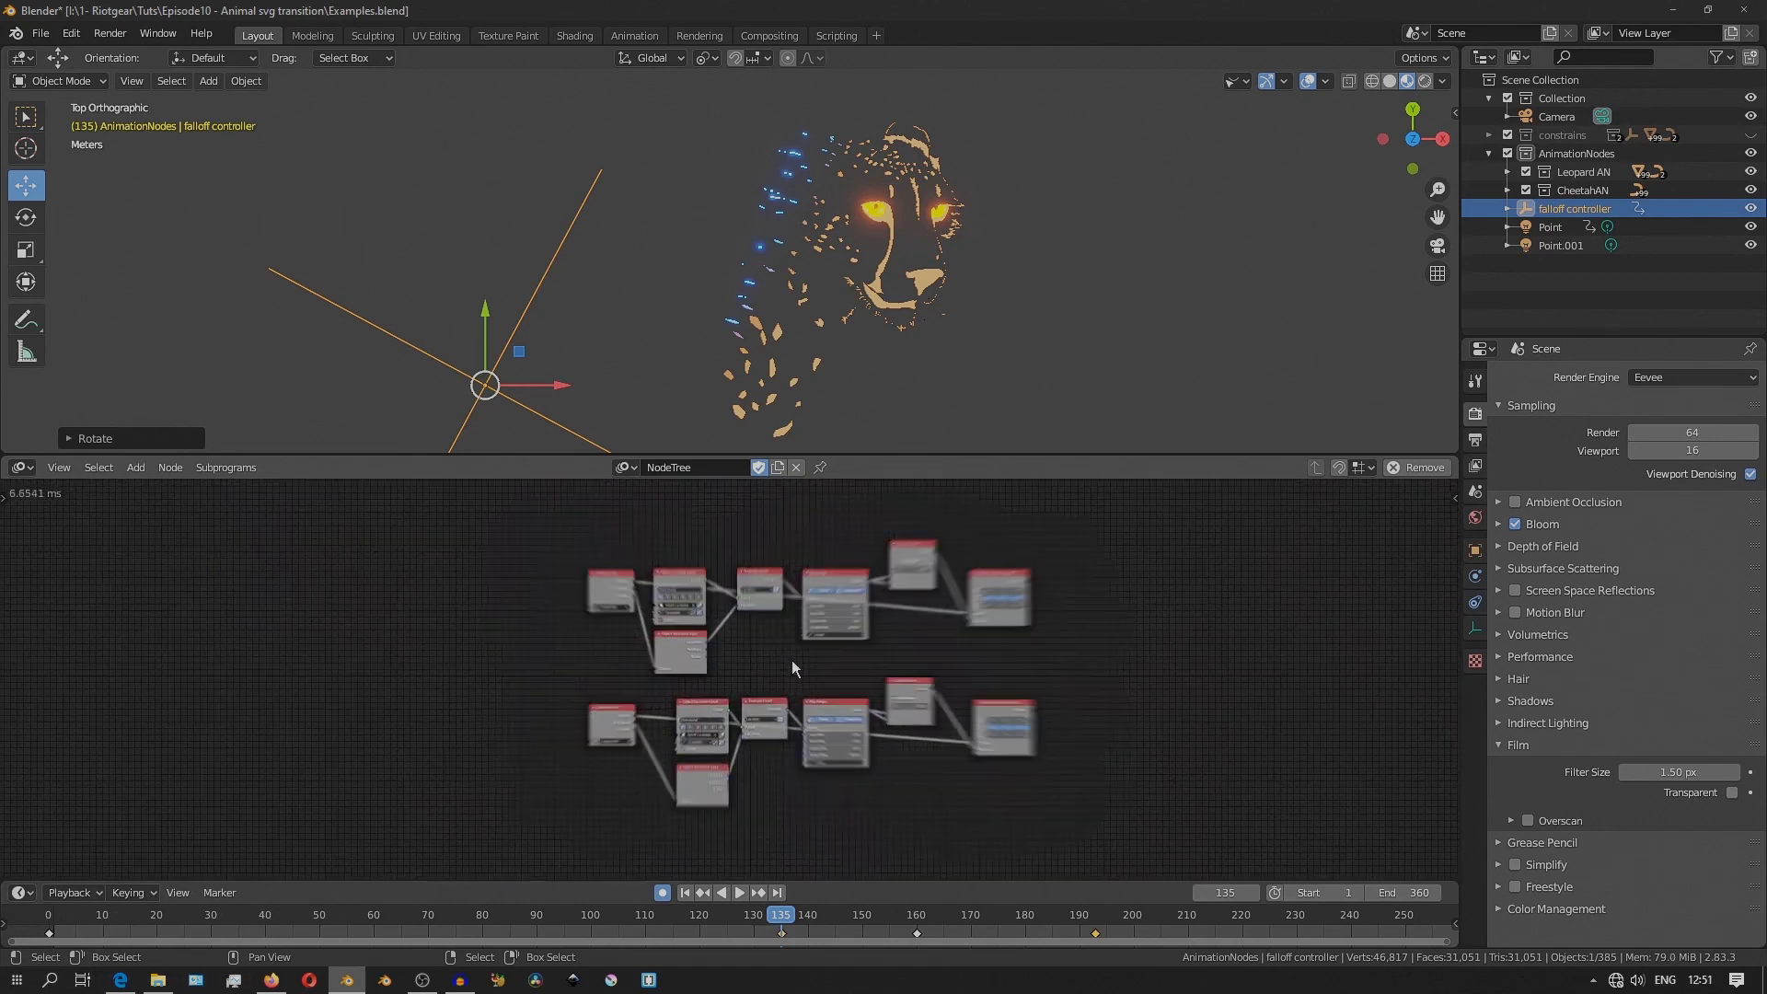
pyautogui.scroll(2, 792, 660)
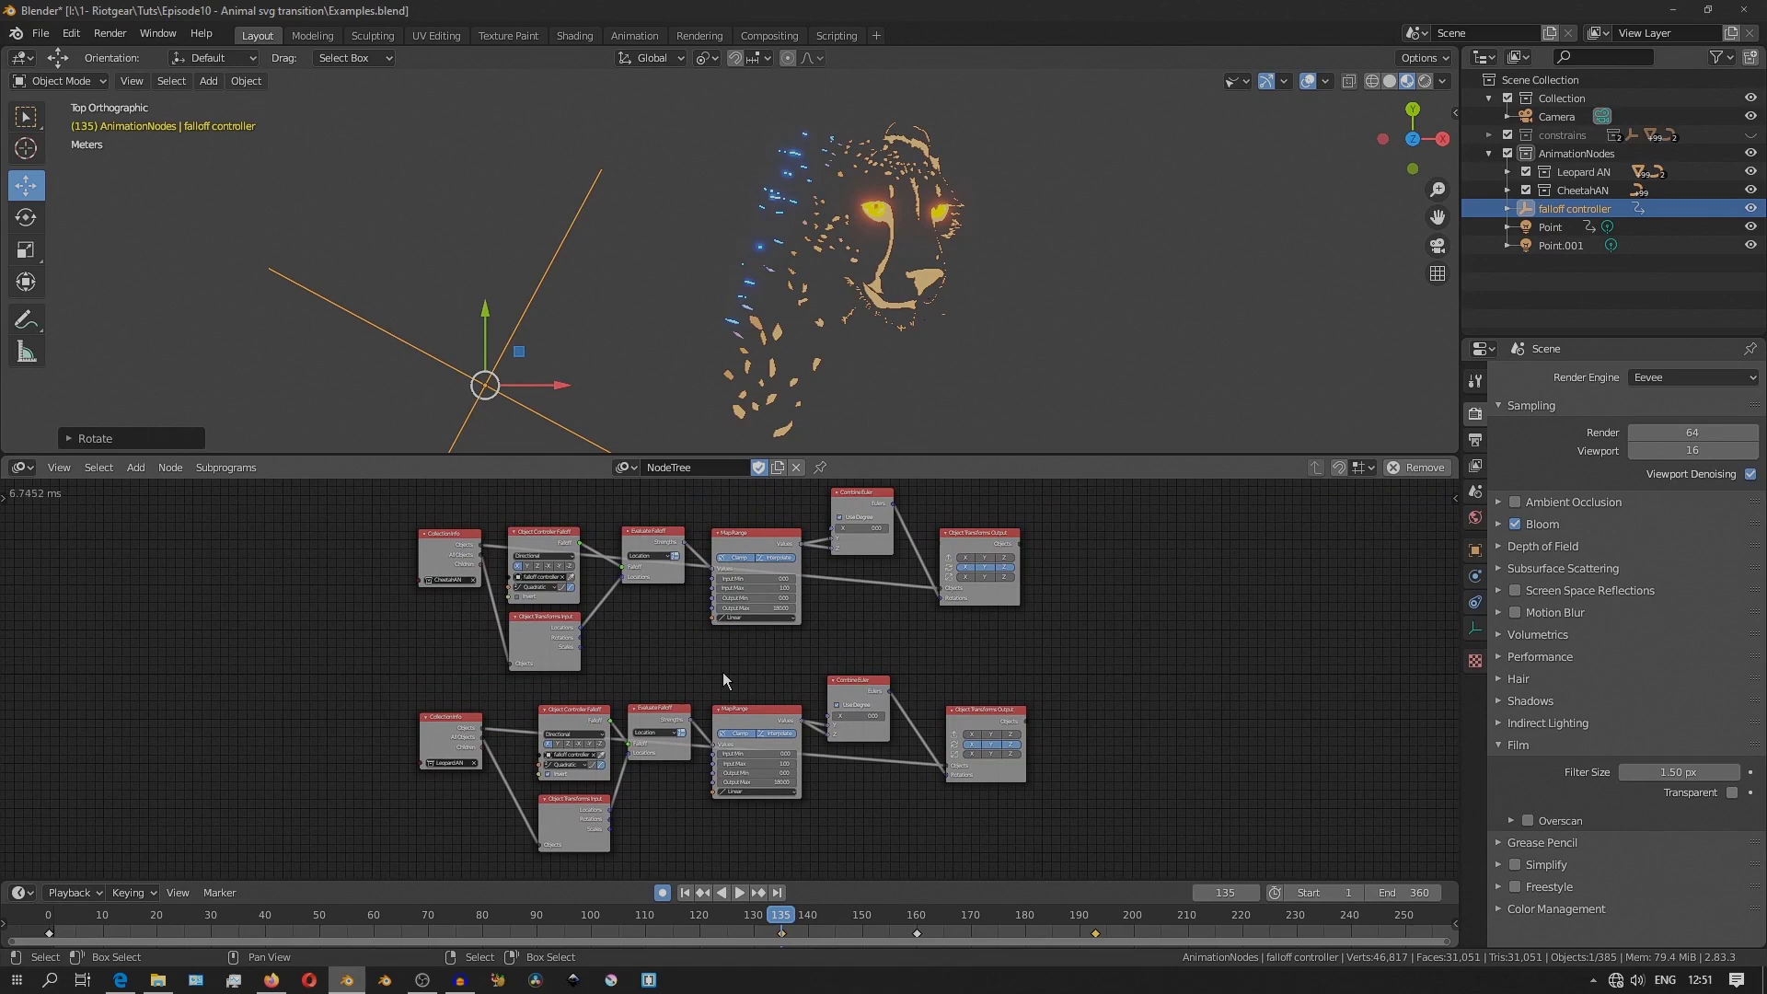
pyautogui.moveTo(772, 675); pyautogui.dragTo(799, 838, button='middle')
pyautogui.scroll(8, 796, 649)
pyautogui.moveTo(848, 571); pyautogui.dragTo(782, 563, button='middle')
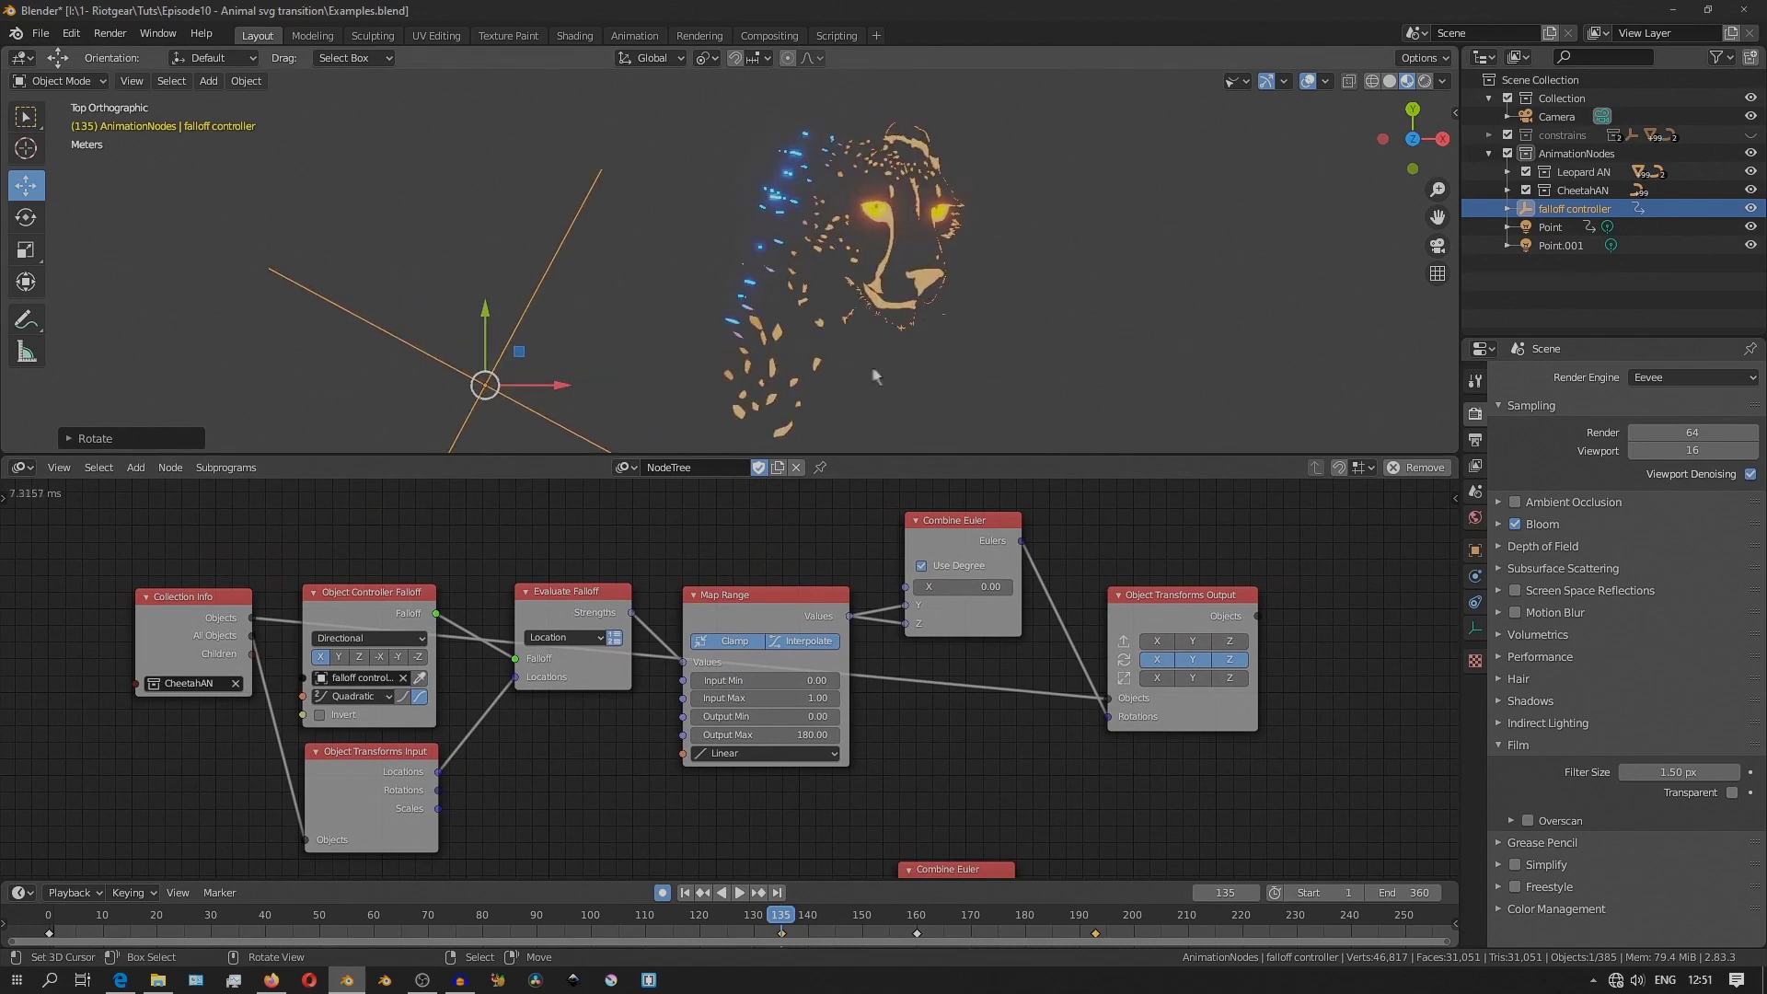
pyautogui.moveTo(865, 674)
pyautogui.mouseDown(button='middle')
pyautogui.moveTo(777, 648)
pyautogui.moveTo(849, 669)
pyautogui.mouseUp(button='middle')
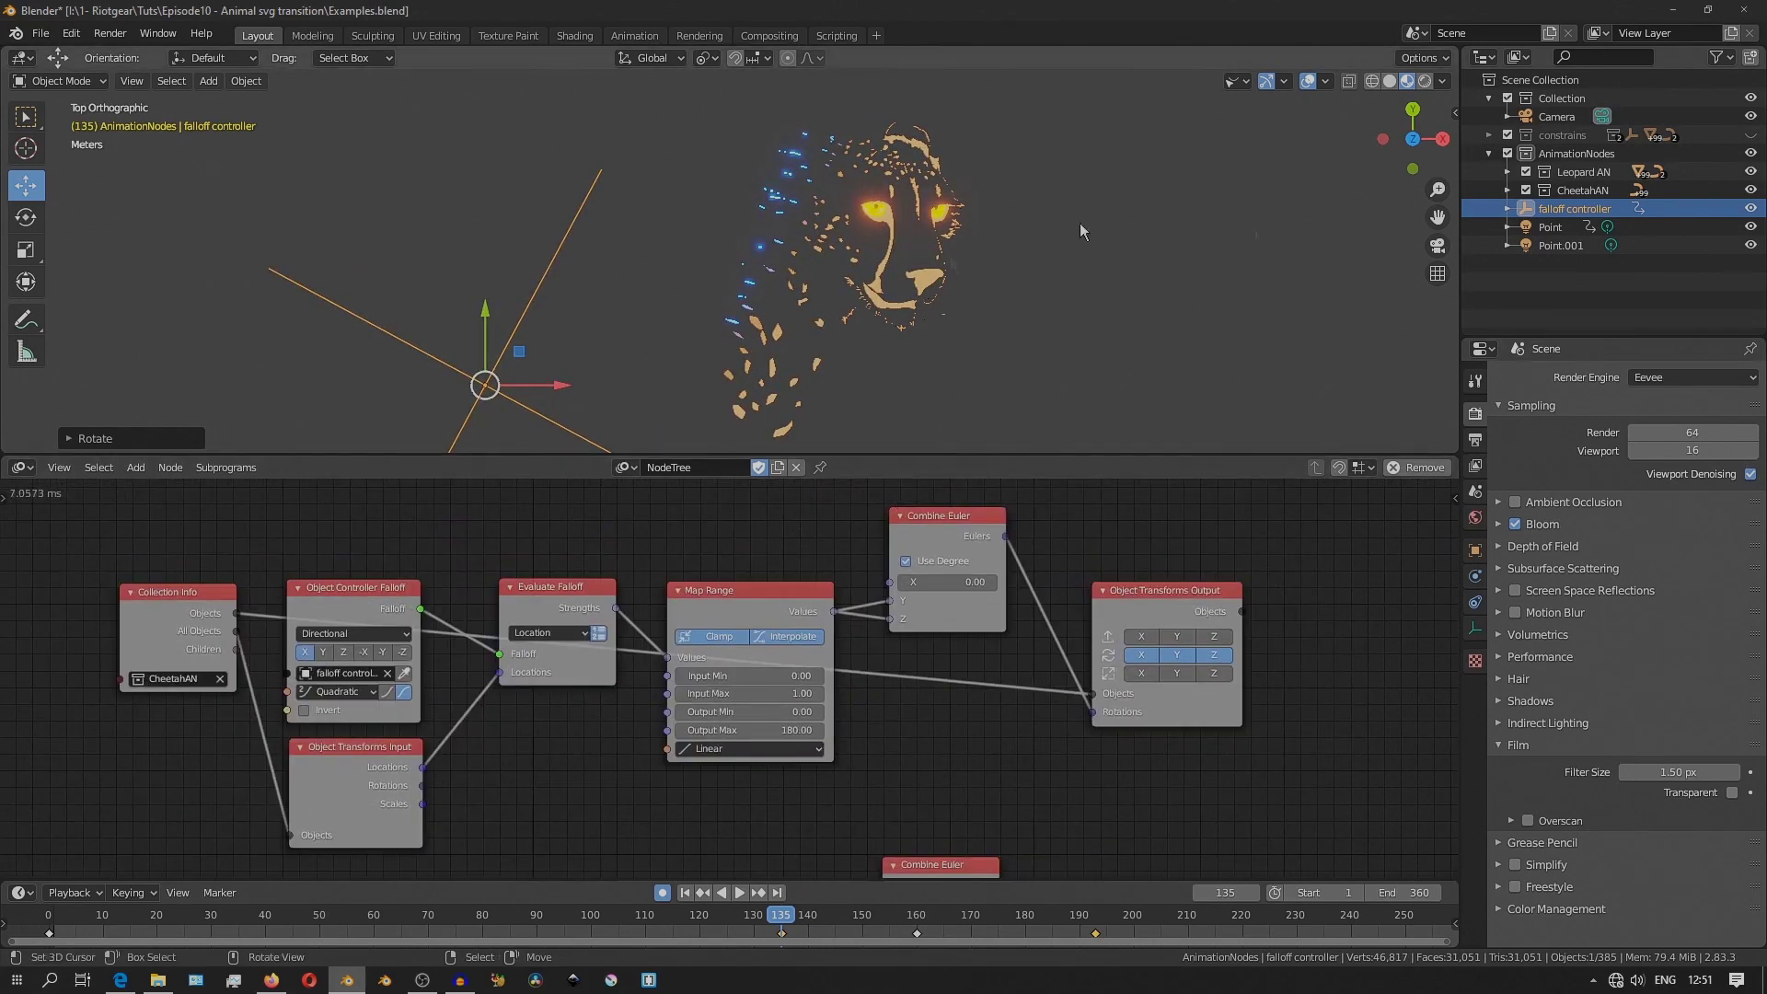